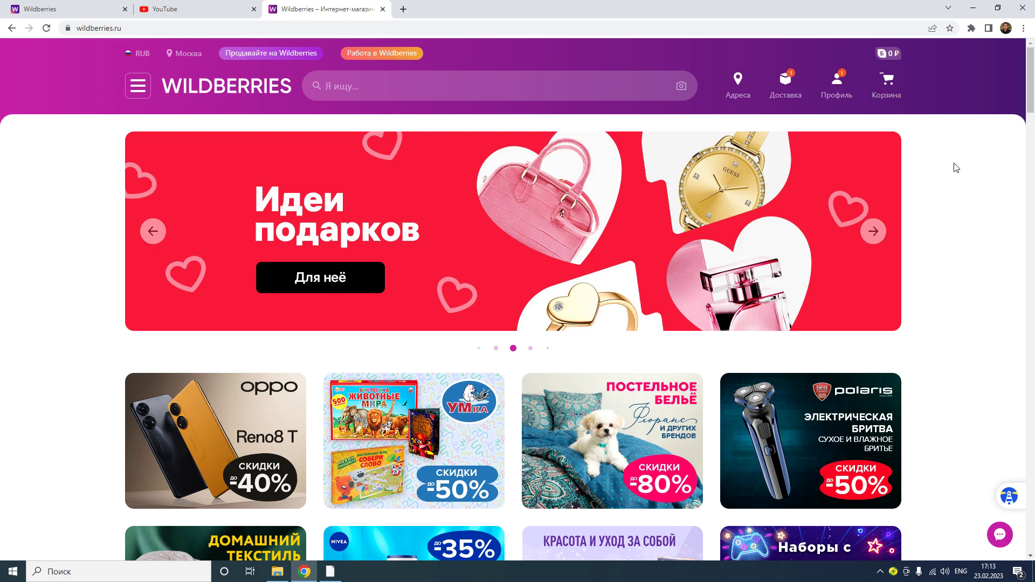
# Step: Search the store for "наушники беспроводные"
pyautogui.click(459, 89)
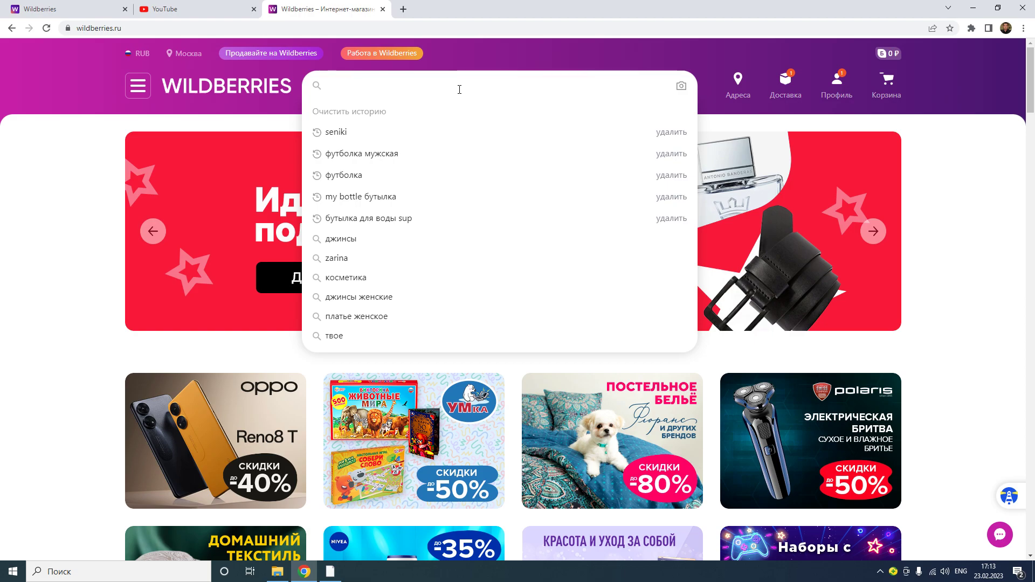
pyautogui.write('наушни')
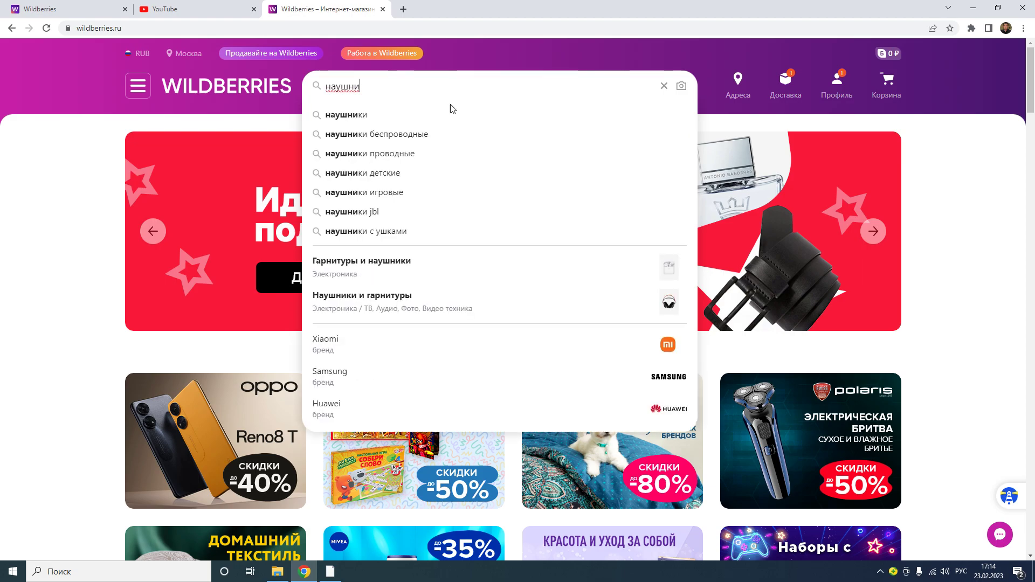
pyautogui.click(416, 135)
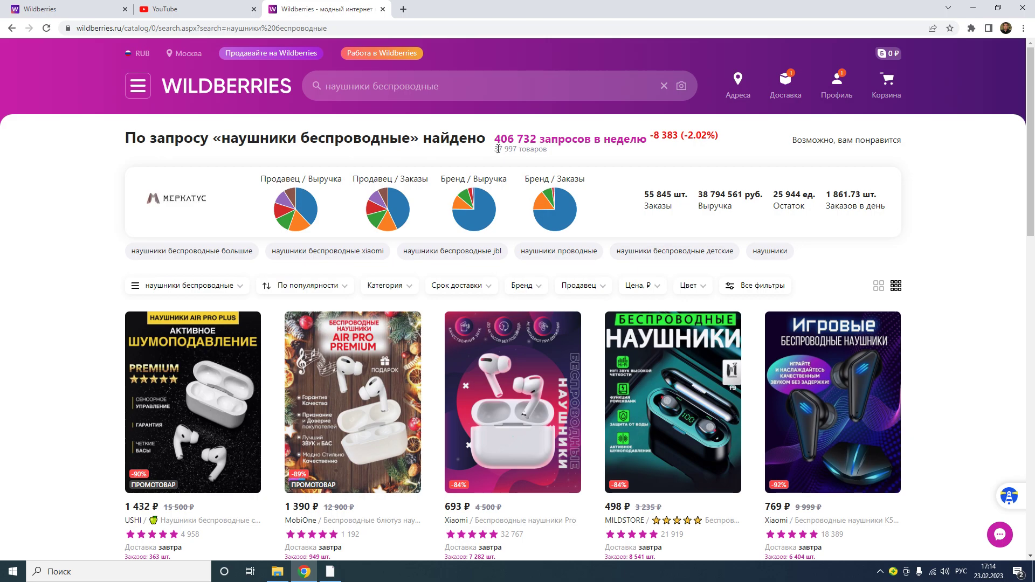
# Step: Examine the weekly query count and its change, then the total orders, revenue and daily orders in the Меркатус summary for the search
pyautogui.moveTo(493, 149); pyautogui.dragTo(518, 149)
pyautogui.moveTo(495, 139); pyautogui.dragTo(538, 139)
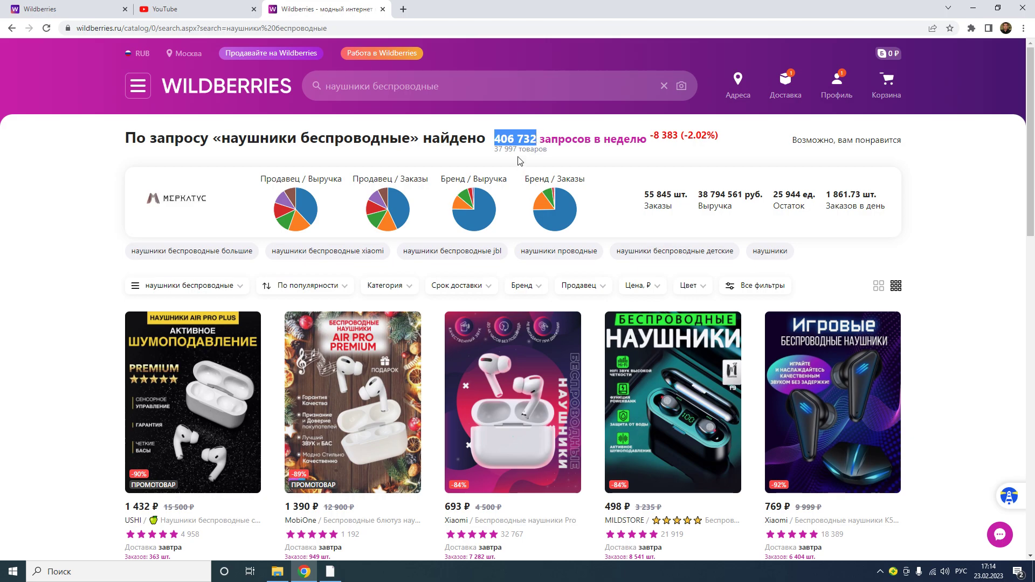
pyautogui.moveTo(653, 135); pyautogui.dragTo(718, 137)
pyautogui.click(721, 140)
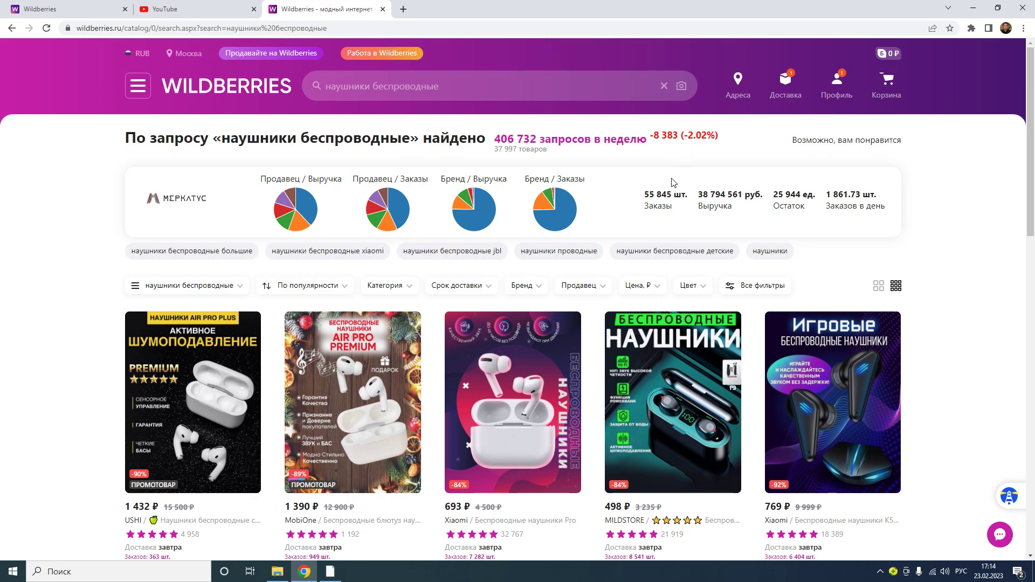
pyautogui.moveTo(652, 193); pyautogui.dragTo(675, 194)
pyautogui.click(690, 159)
pyautogui.moveTo(700, 193); pyautogui.dragTo(743, 195)
pyautogui.click(747, 157)
pyautogui.moveTo(827, 191); pyautogui.dragTo(877, 195)
pyautogui.click(916, 229)
# Step: Look through the wireless headphone listings and compare the orders, revenue, stock and daily orders under each product card
pyautogui.scroll(-3, 924, 264)
pyautogui.scroll(-1, 1007, 233)
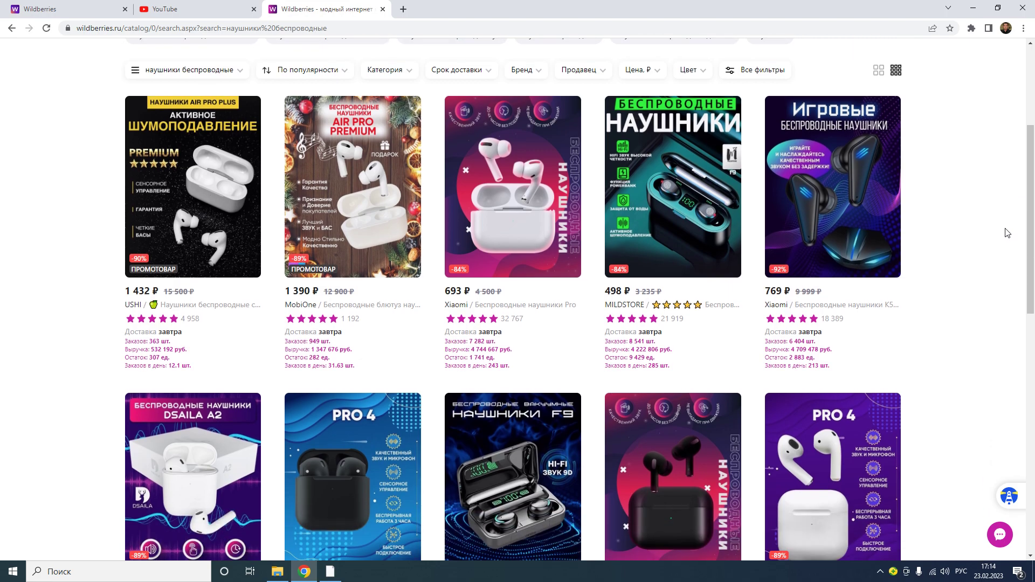
pyautogui.scroll(3, 999, 242)
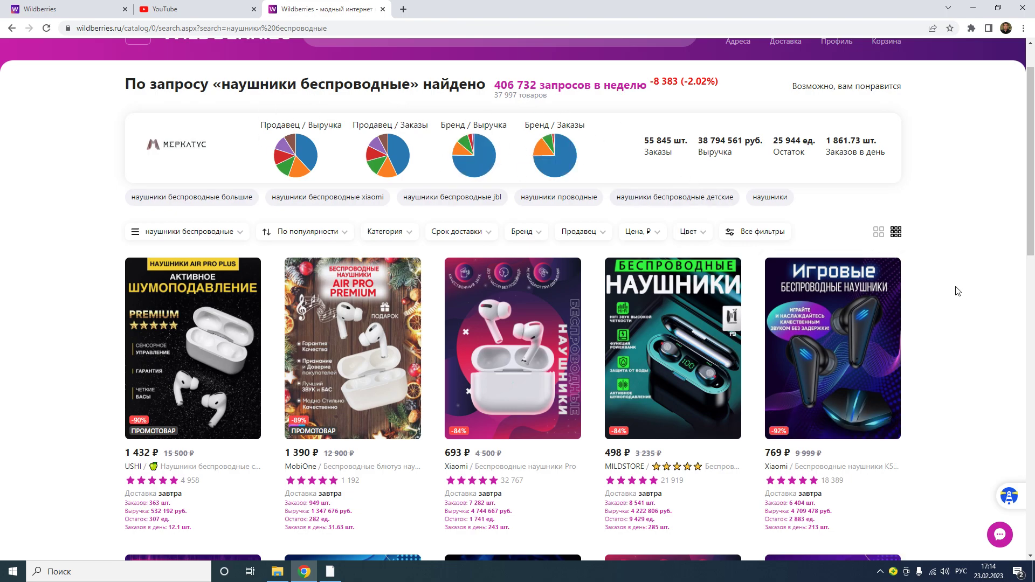
pyautogui.scroll(-2, 957, 291)
pyautogui.scroll(3, 957, 291)
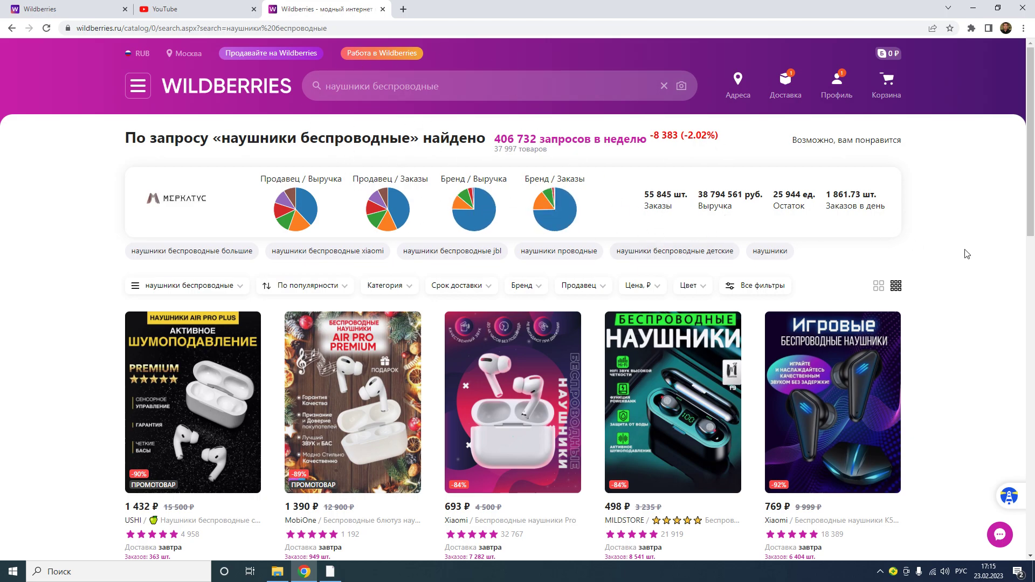
pyautogui.scroll(-3, 965, 267)
pyautogui.scroll(-3, 964, 267)
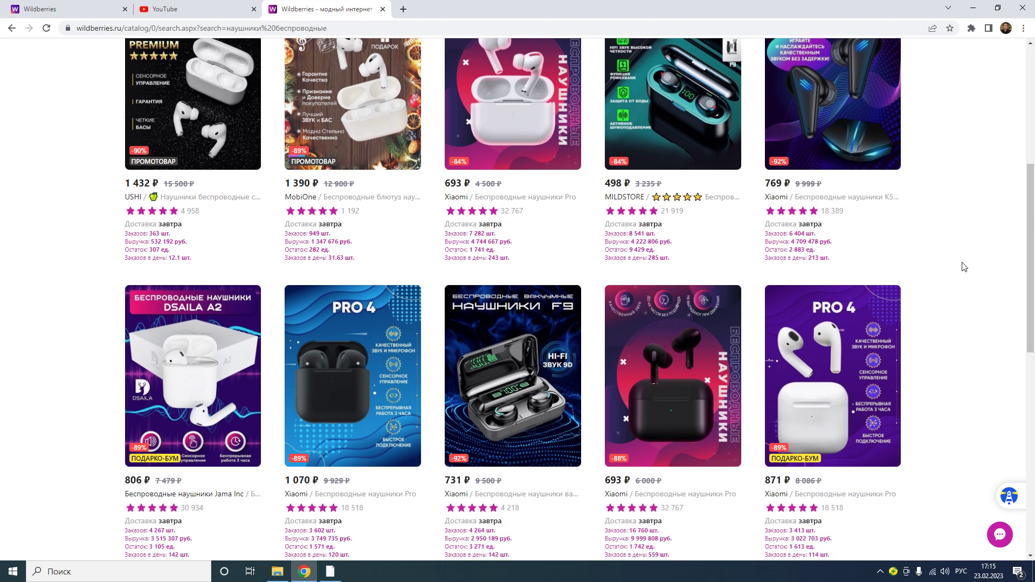
pyautogui.scroll(-2, 959, 259)
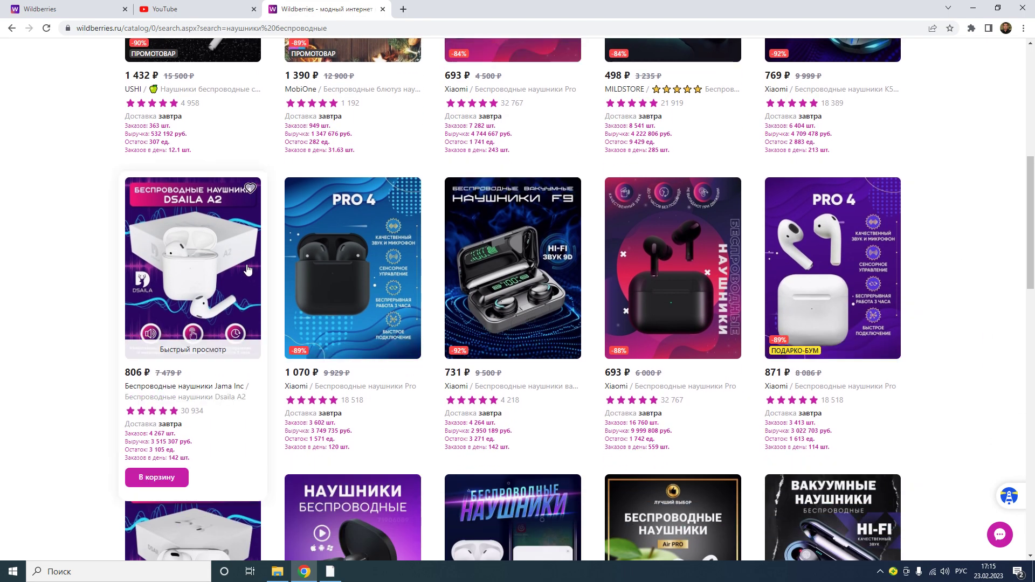
# Step: Open the white Jama Inc Dsaila A2 headphones and review their 30-day orders and revenue in the Меркатус block
pyautogui.click(219, 220)
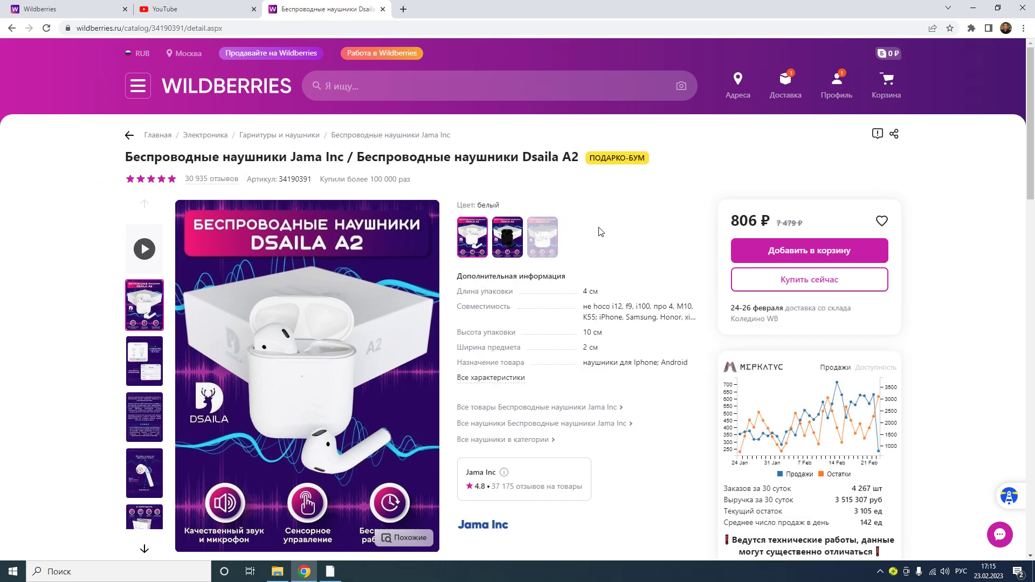
pyautogui.scroll(-2, 626, 227)
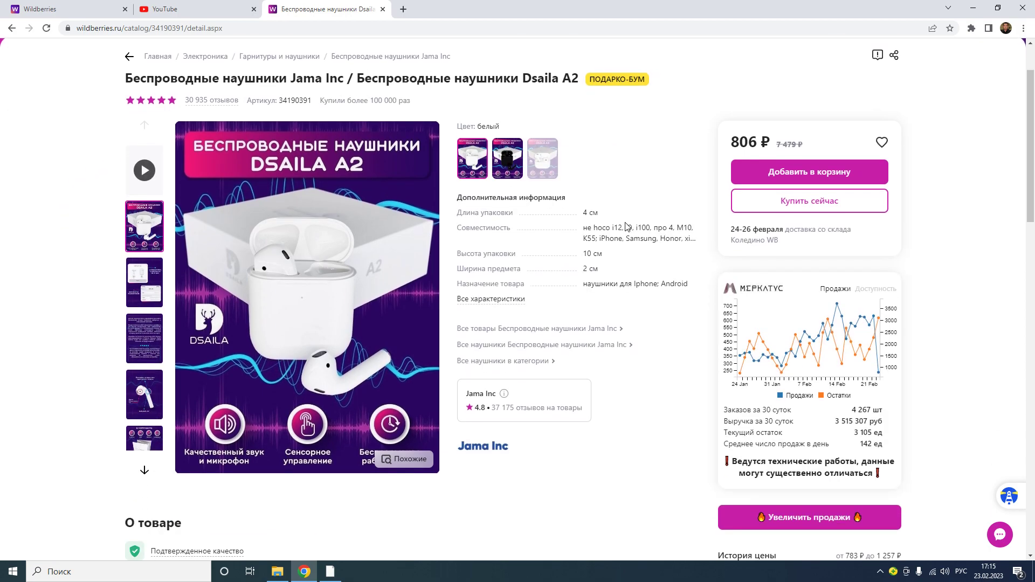
pyautogui.scroll(-6, 626, 227)
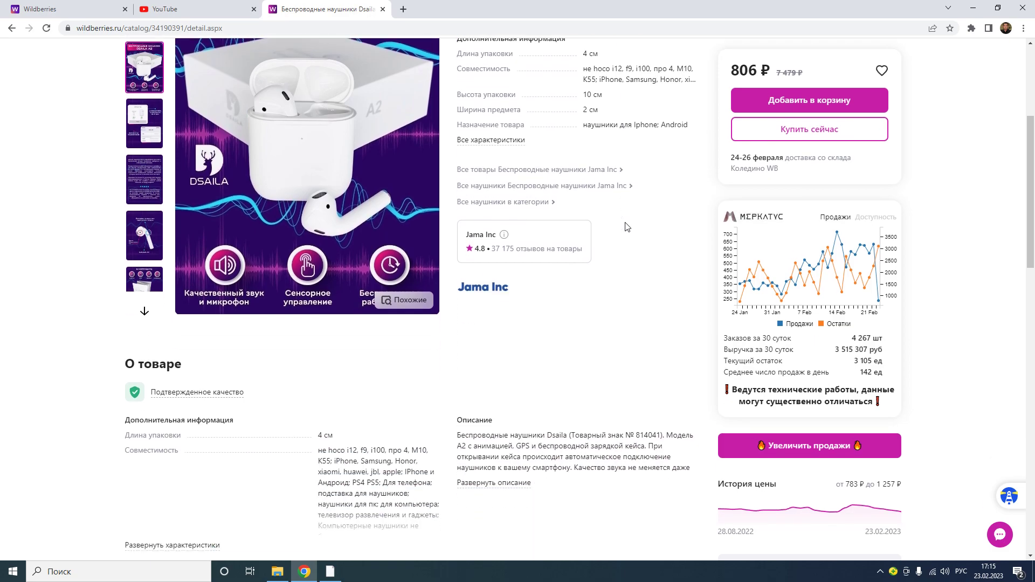
pyautogui.scroll(3, 628, 231)
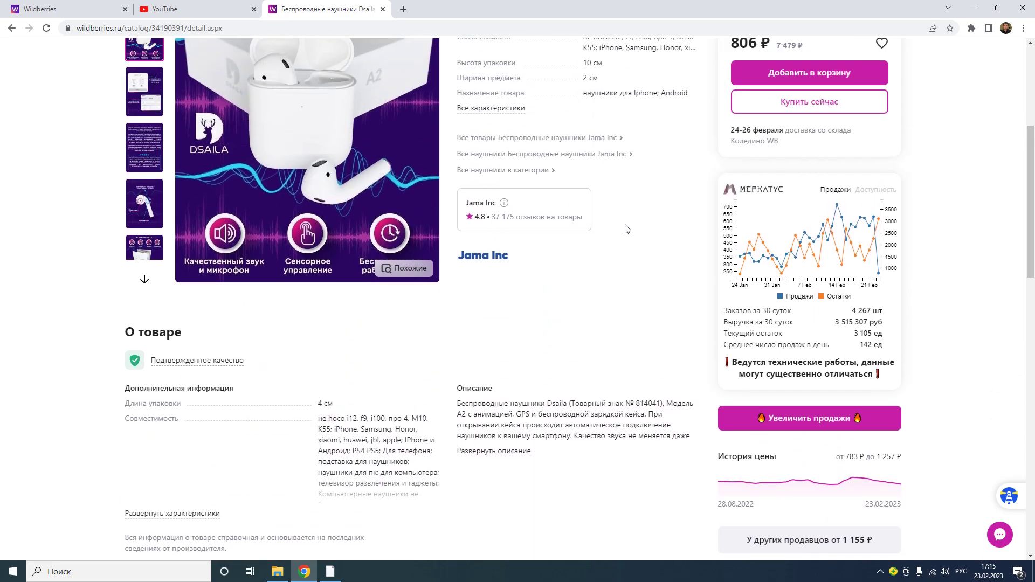
pyautogui.scroll(-2, 640, 236)
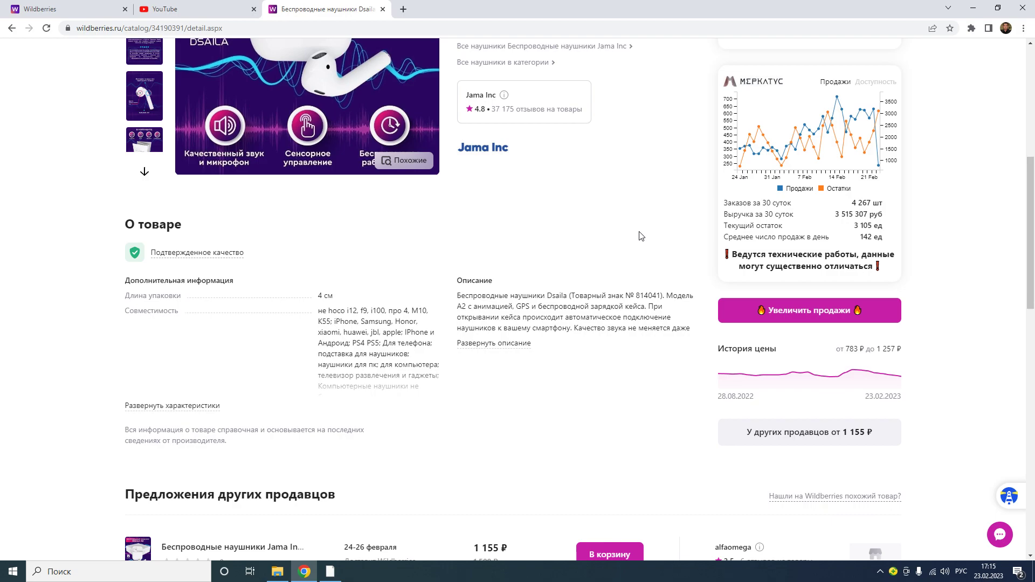
pyautogui.scroll(2, 641, 236)
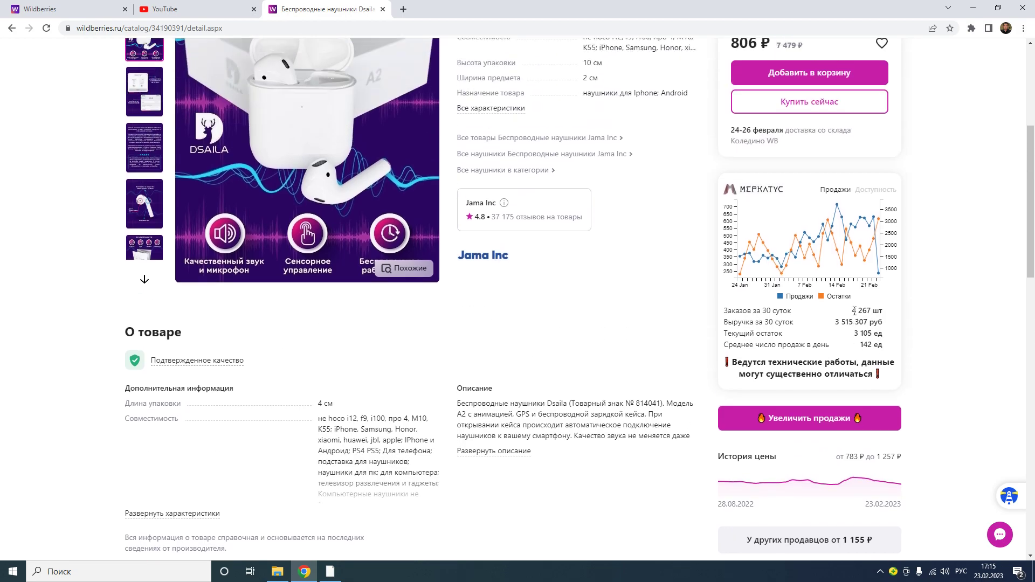
pyautogui.moveTo(853, 311); pyautogui.dragTo(875, 311)
pyautogui.moveTo(834, 322); pyautogui.dragTo(868, 322)
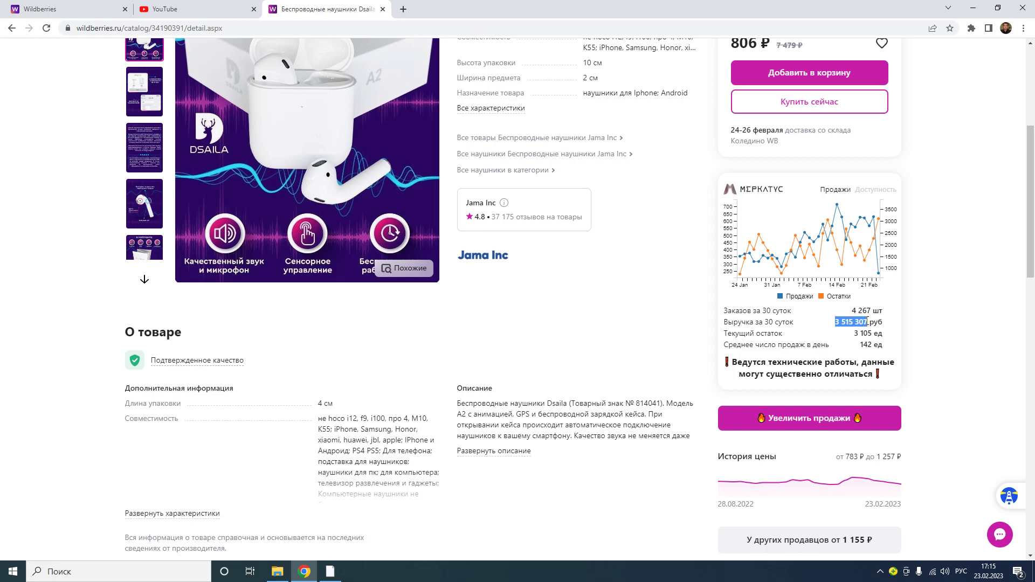
pyautogui.click(636, 282)
# Step: Switch the Dsaila A2 headphones to the black colour and review that variant's orders, revenue, current stock and average daily sales
pyautogui.scroll(2, 639, 281)
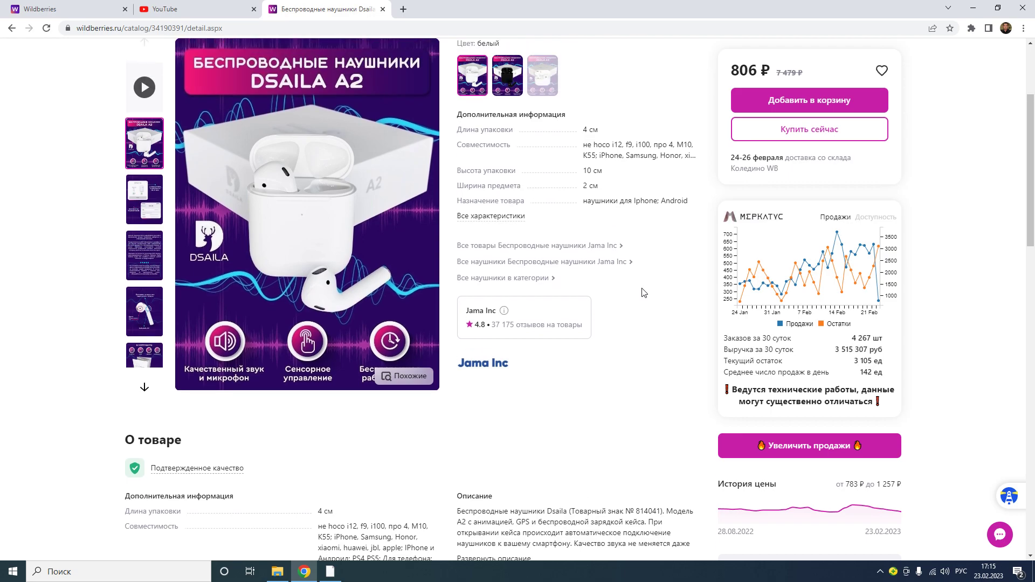
pyautogui.scroll(1, 646, 297)
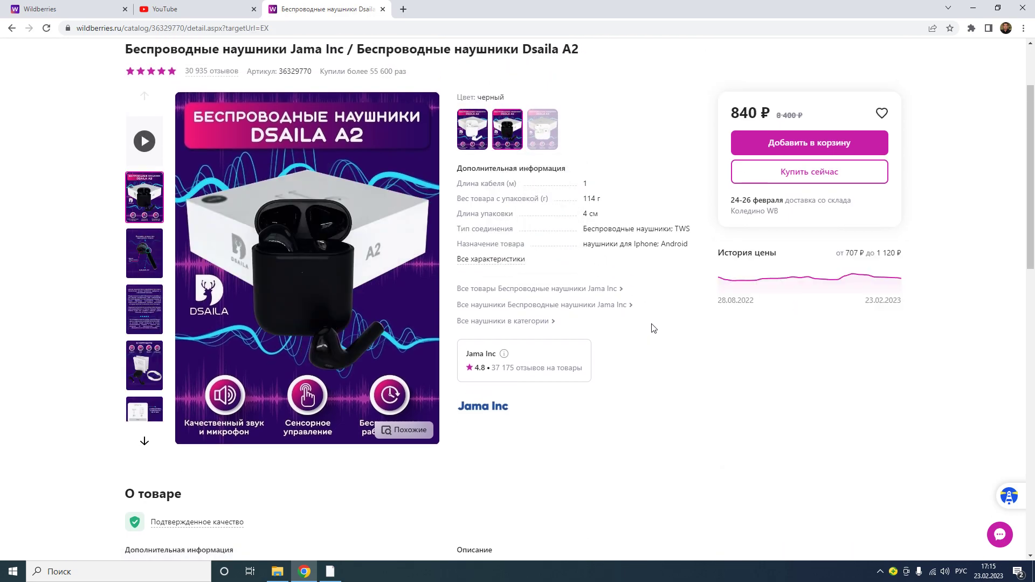
pyautogui.scroll(-1, 654, 324)
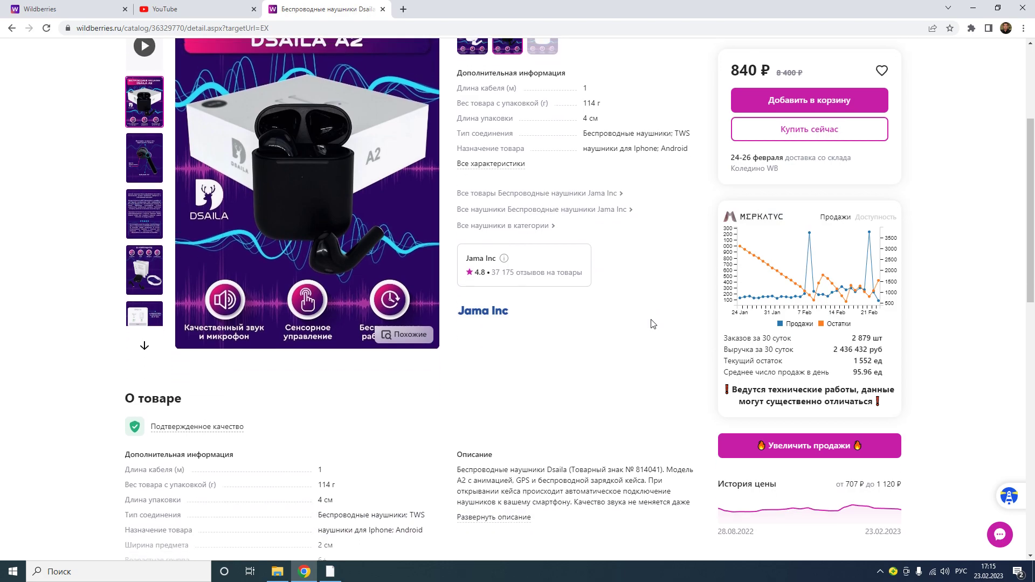
pyautogui.moveTo(851, 341)
pyautogui.mouseDown()
pyautogui.moveTo(874, 338)
pyautogui.moveTo(840, 350)
pyautogui.moveTo(868, 349)
pyautogui.mouseUp()
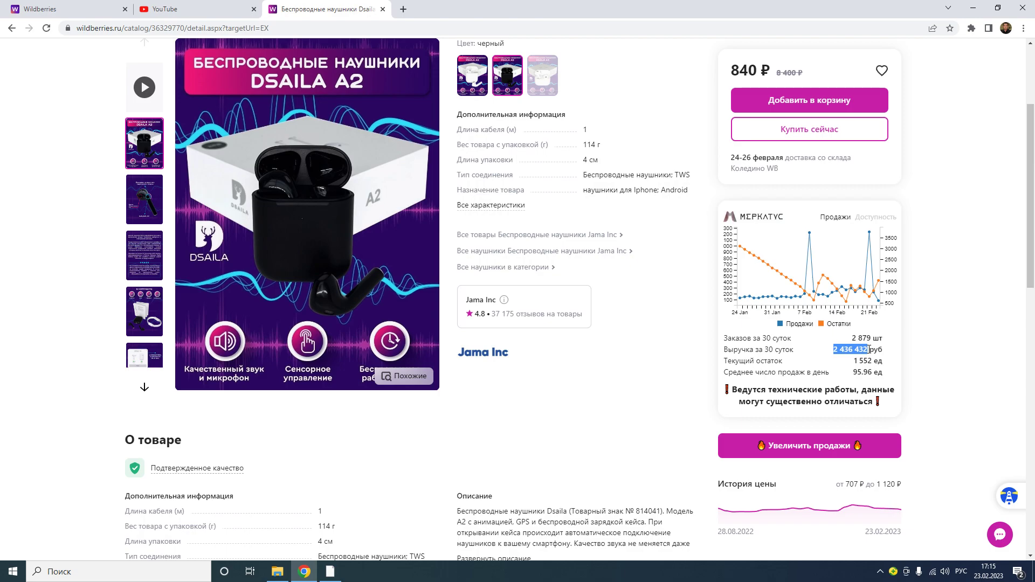
pyautogui.click(671, 305)
pyautogui.moveTo(854, 360); pyautogui.dragTo(869, 359)
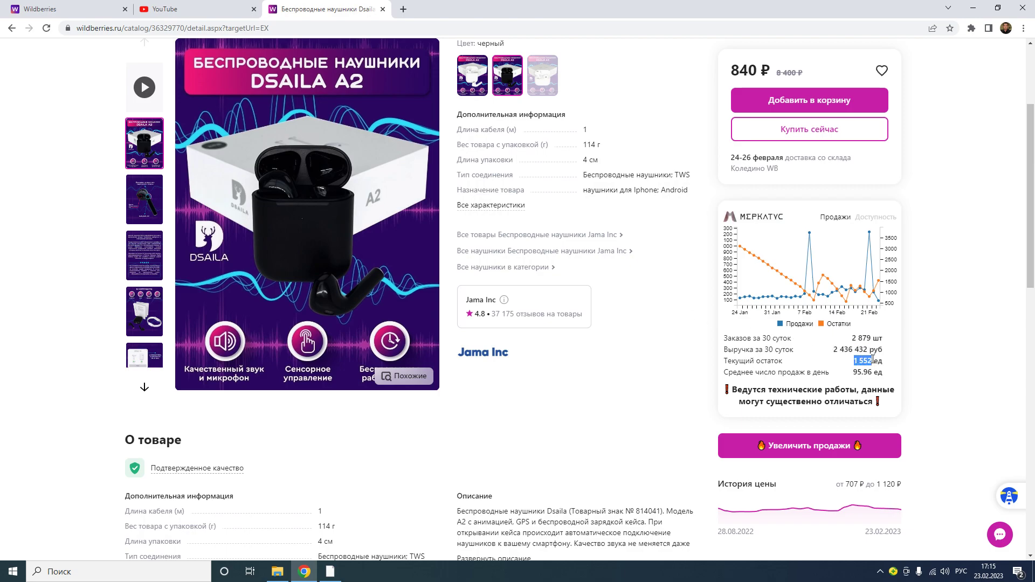
pyautogui.click(860, 374)
pyautogui.scroll(-5, 671, 331)
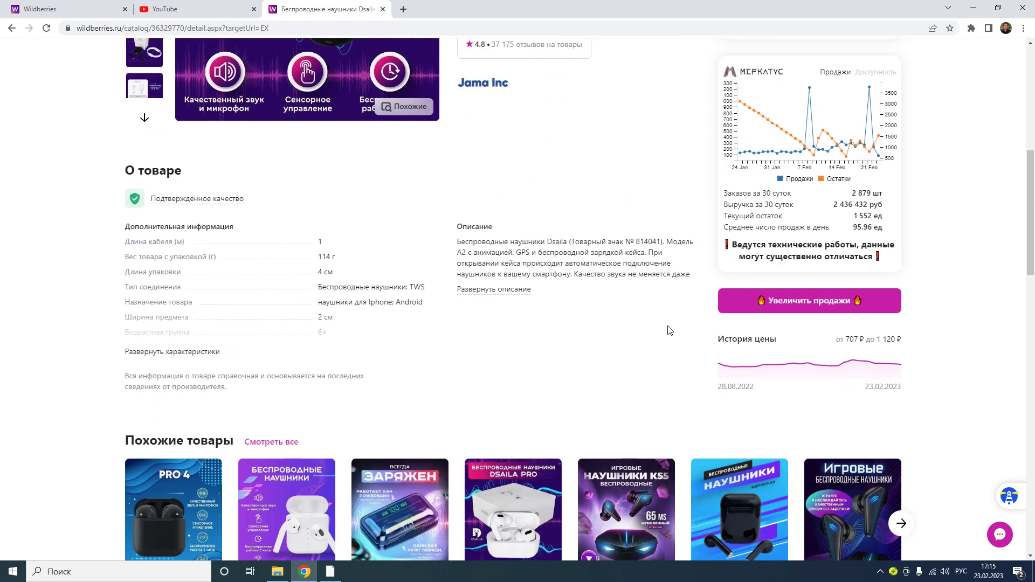
pyautogui.scroll(5, 671, 331)
pyautogui.scroll(3, 53, 265)
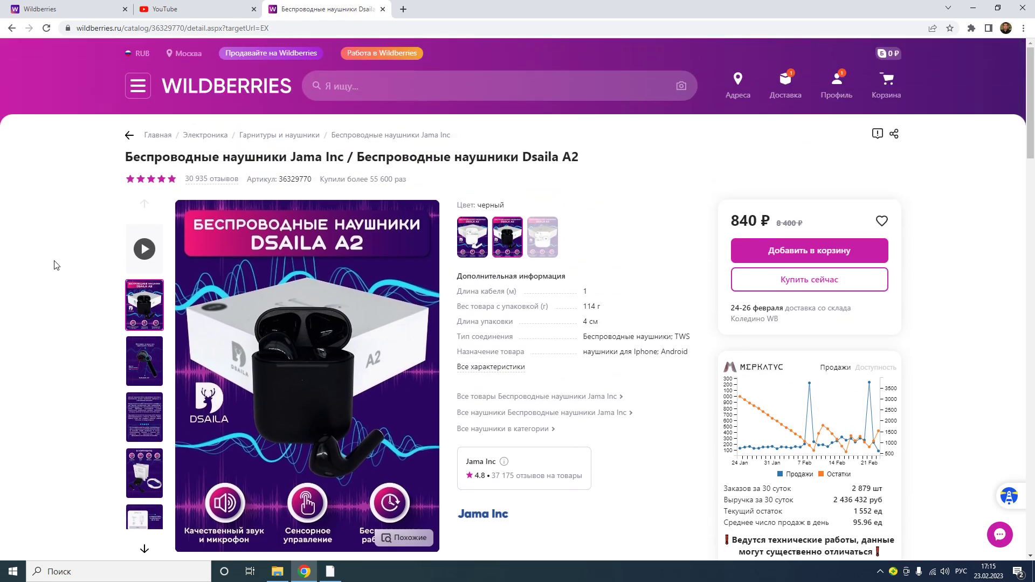
# Step: Return to the white Dsaila A2 headphones, open the seller page of Jama Inc and look over its products
pyautogui.click(129, 135)
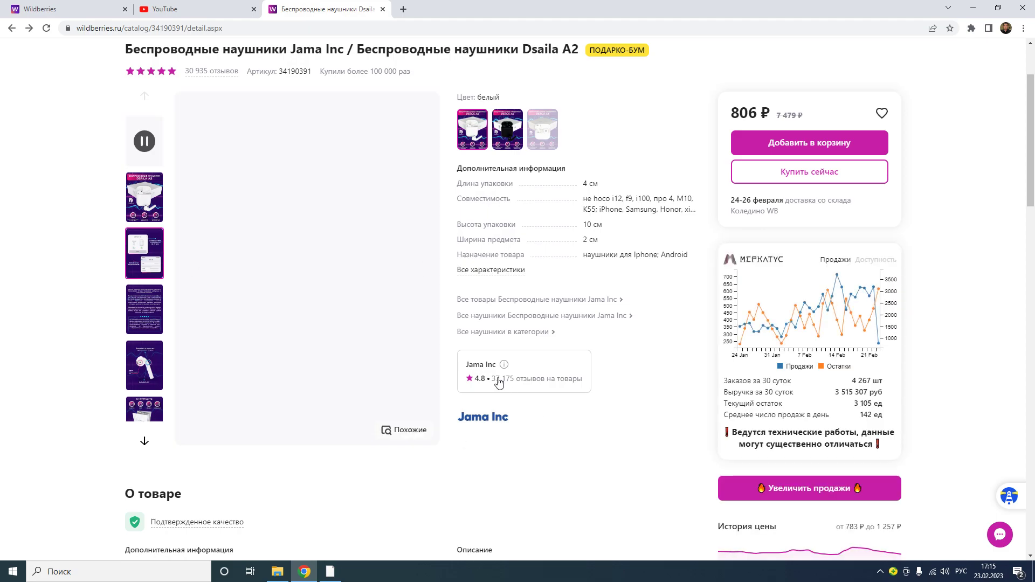
pyautogui.click(484, 365)
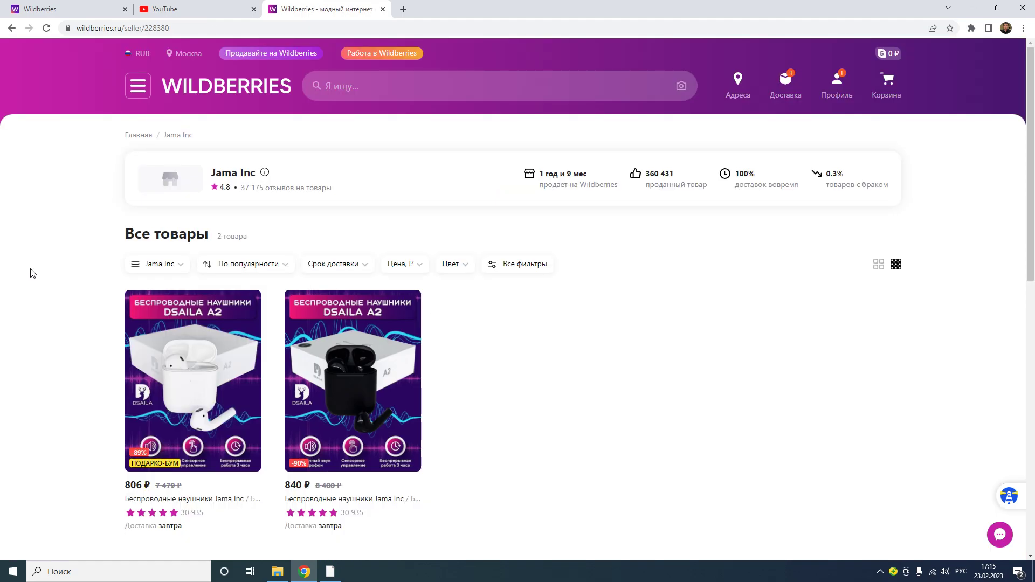
pyautogui.scroll(-2, 45, 276)
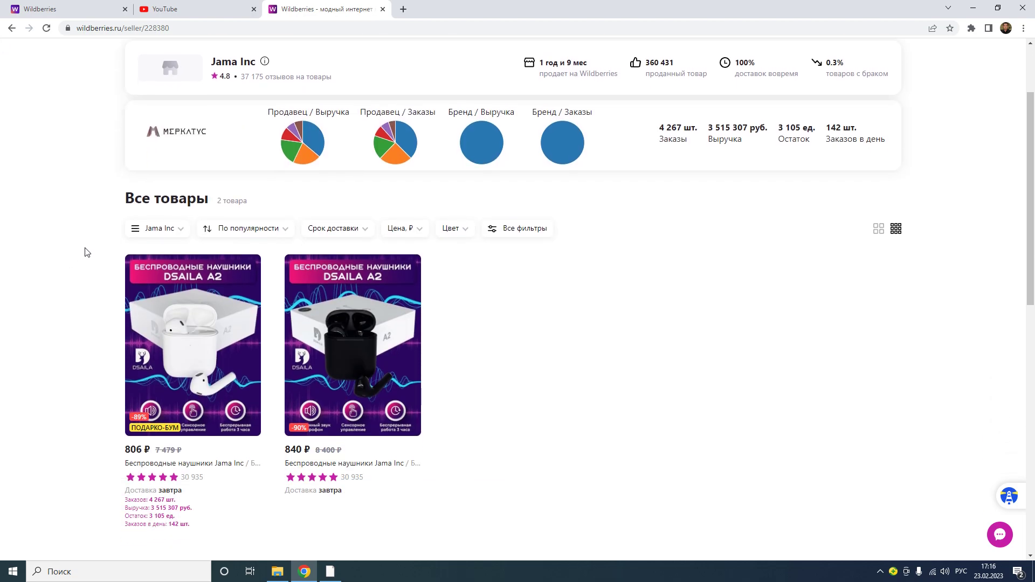
pyautogui.scroll(-2, 83, 251)
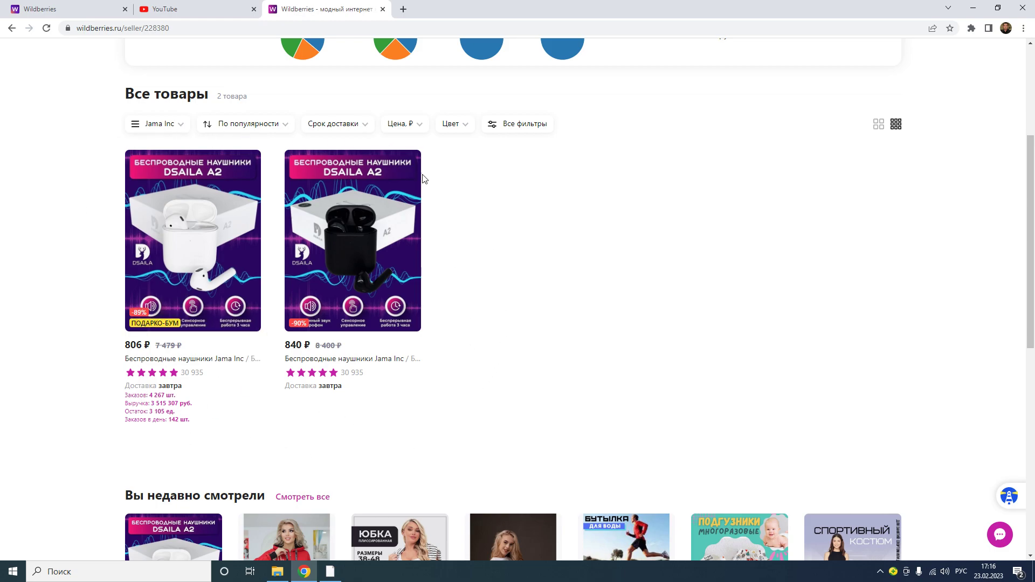
pyautogui.scroll(4, 589, 342)
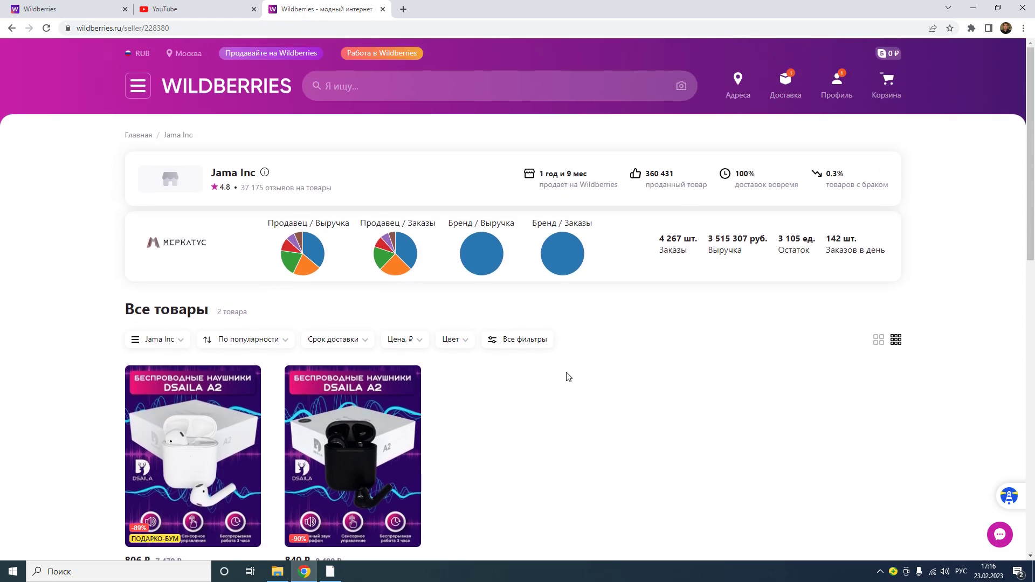
# Step: Examine Jama Inc's total number of products sold and its revenue in the Меркатус summary
pyautogui.moveTo(651, 171); pyautogui.dragTo(674, 174)
pyautogui.click(646, 336)
pyautogui.scroll(-2, 651, 322)
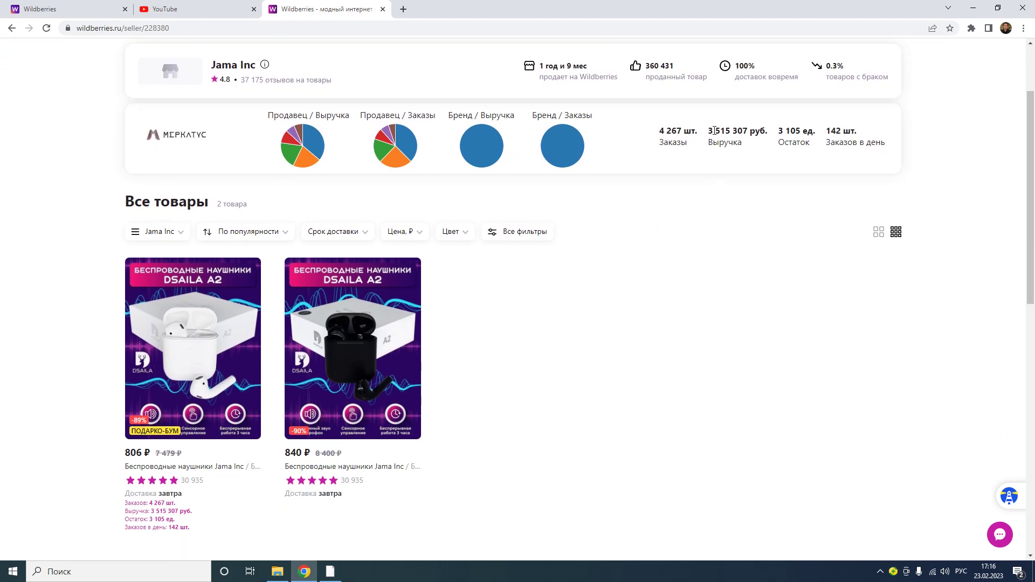
pyautogui.moveTo(706, 132); pyautogui.dragTo(748, 129)
pyautogui.click(712, 232)
pyautogui.scroll(2, 652, 282)
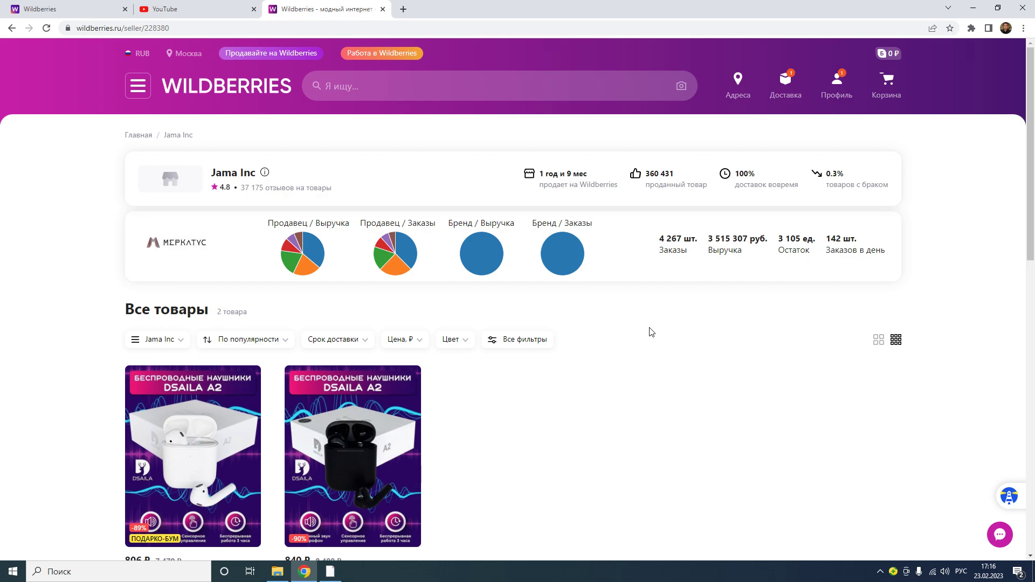
pyautogui.scroll(-1, 654, 342)
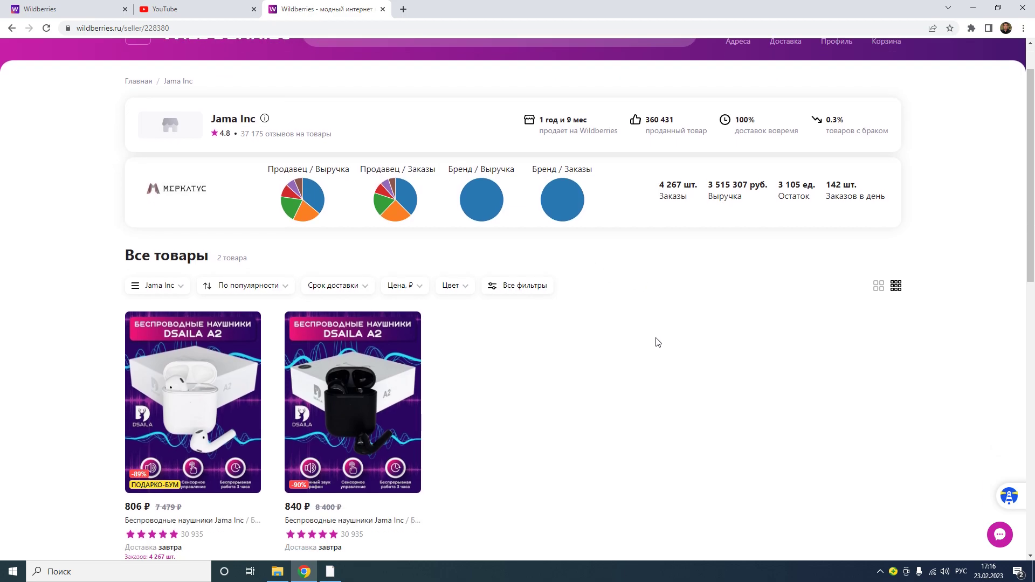
# Step: Open and close the floating lighthouse widget's side panel, and return to the Wildberries home page
pyautogui.click(1005, 503)
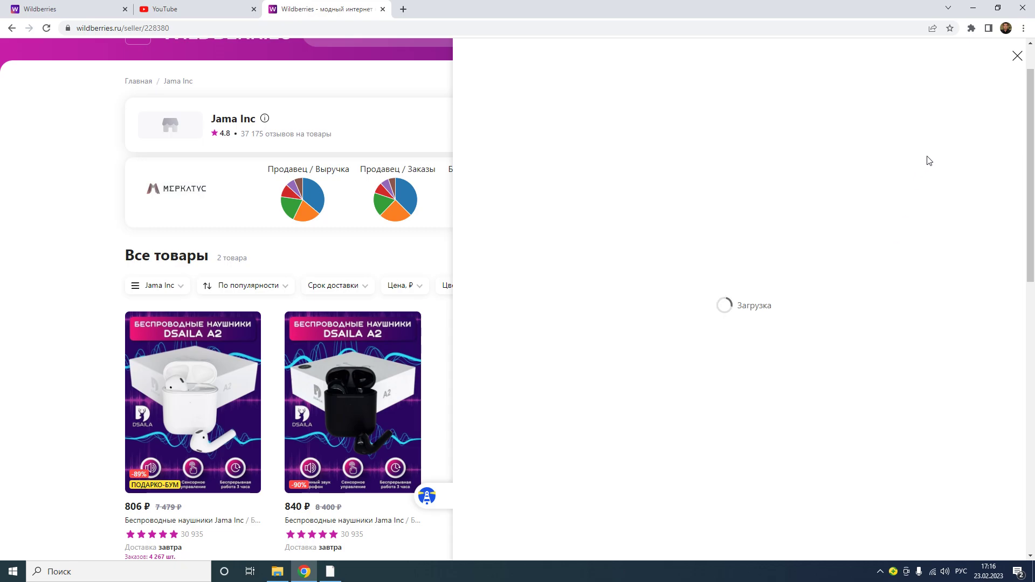
pyautogui.click(1017, 56)
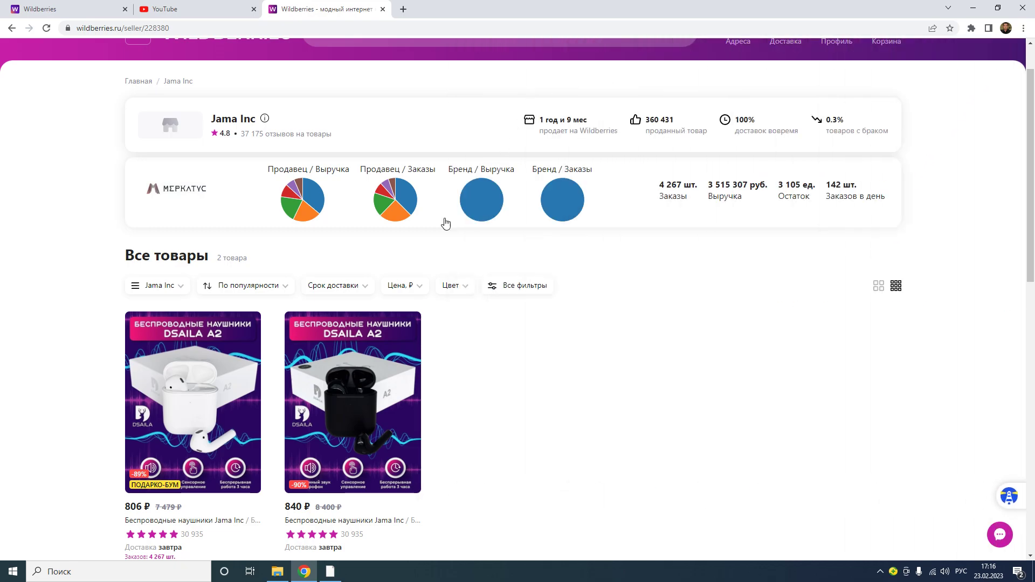
pyautogui.click(242, 85)
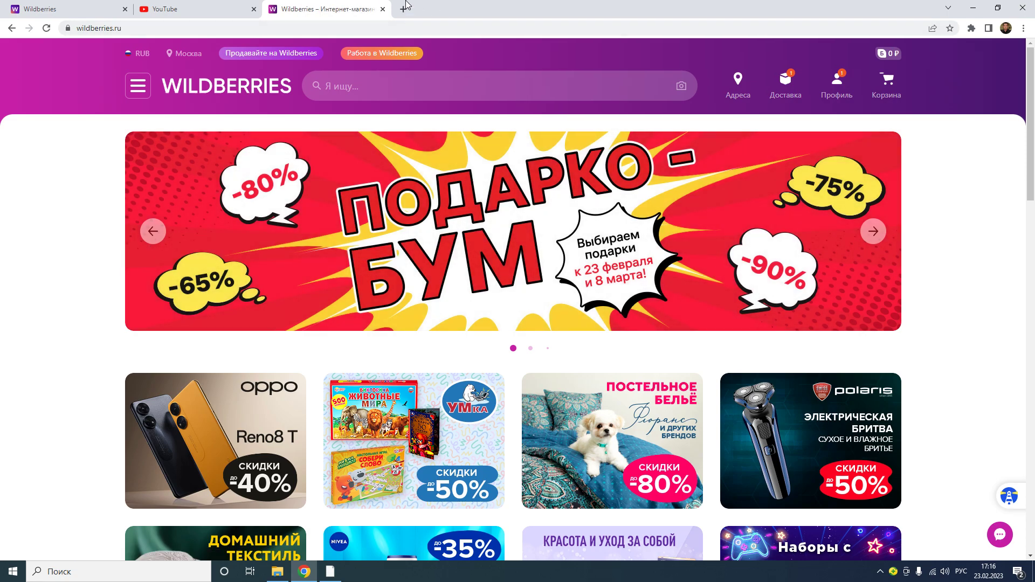
# Step: Search Google for «интернет магазин хром» in a new browser tab
pyautogui.click(404, 10)
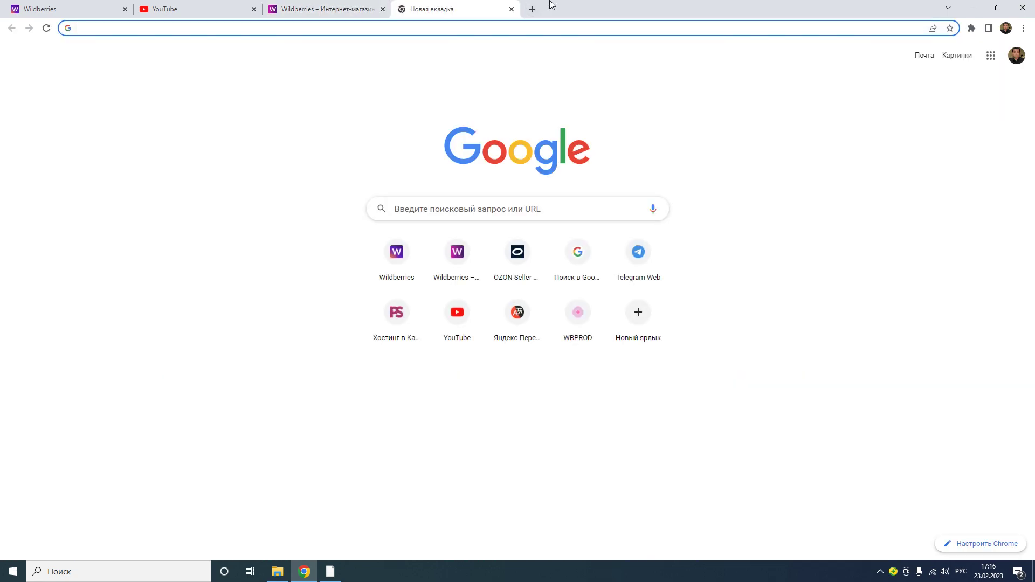
pyautogui.write('инт')
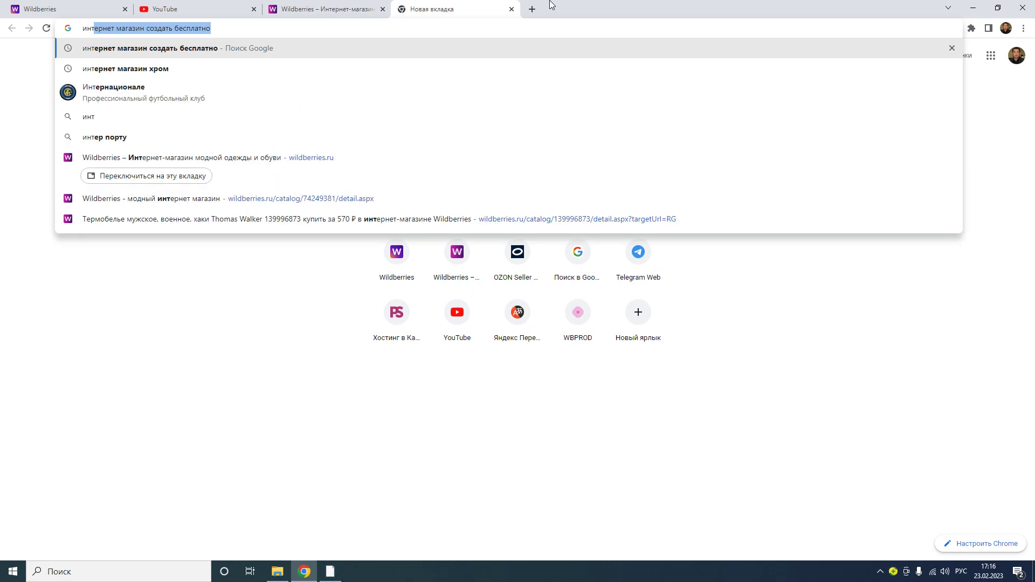
pyautogui.write('е')
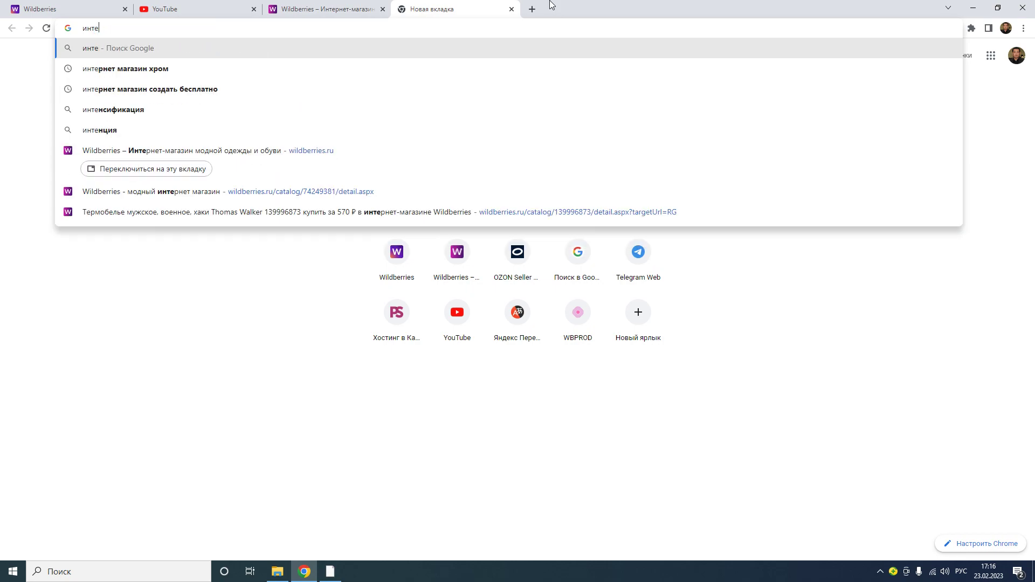
pyautogui.write('рнет магазин')
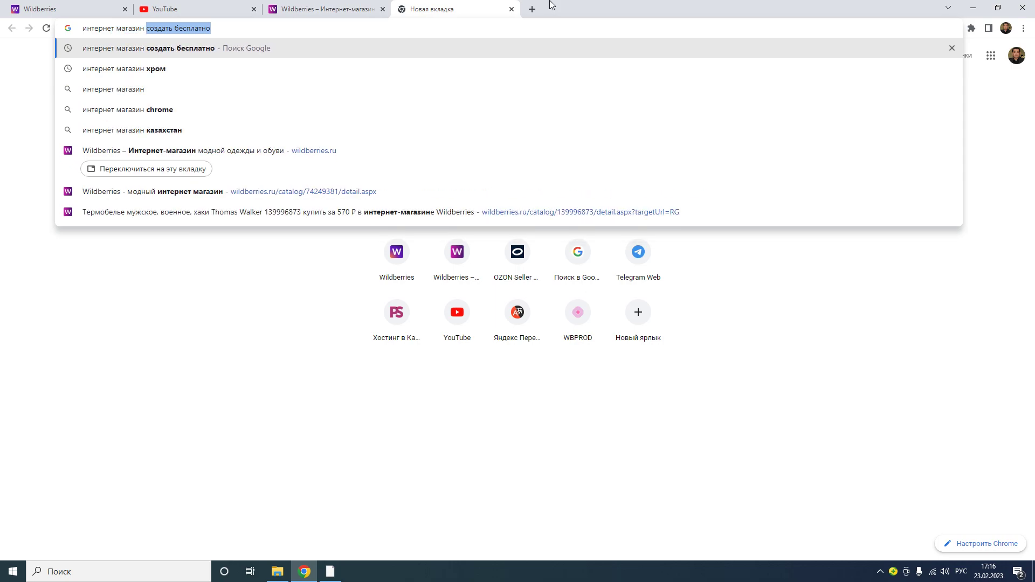
pyautogui.press('Down')
pyautogui.press('Down')
pyautogui.press('Up')
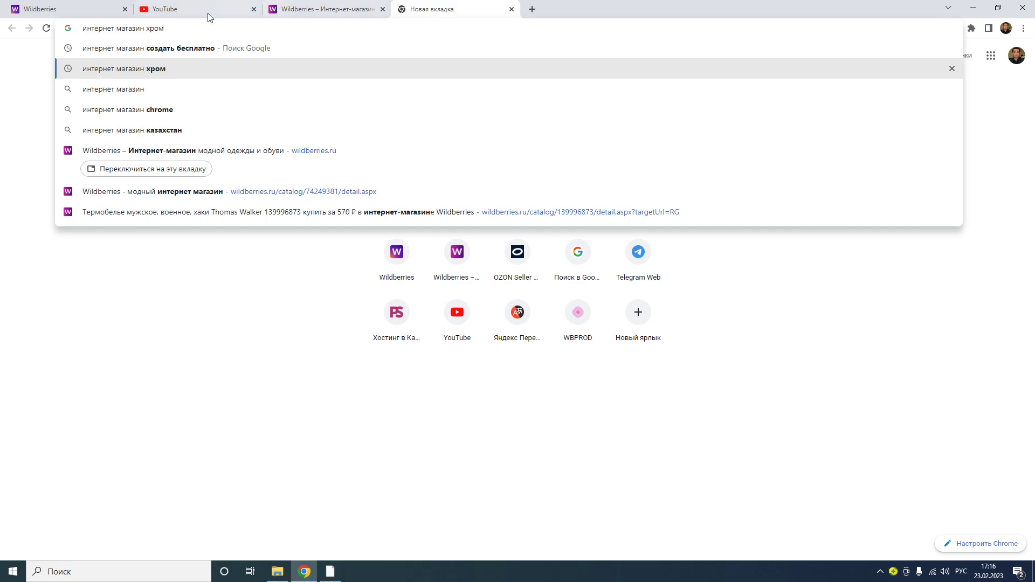
pyautogui.click(121, 71)
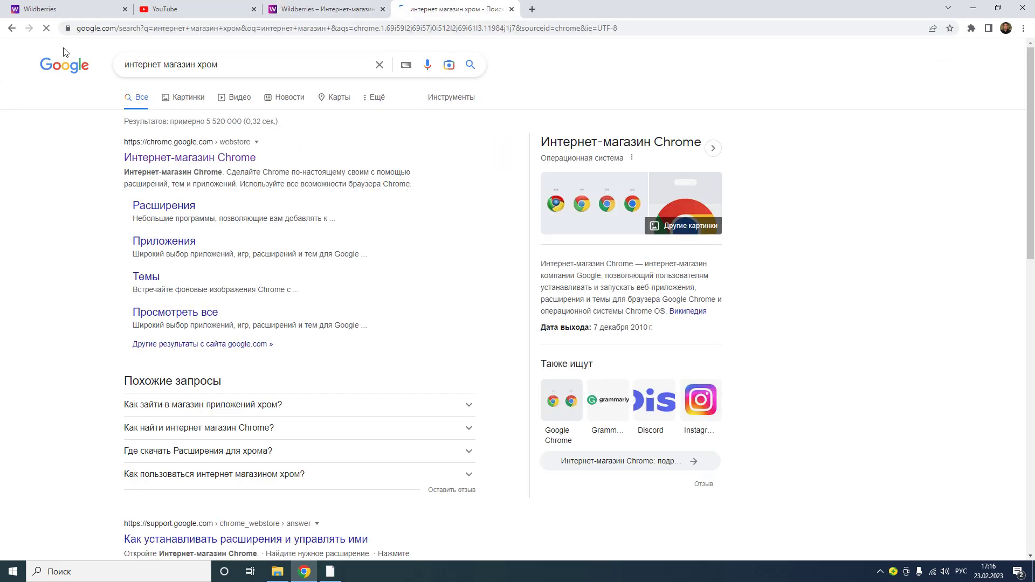
# Step: Open the Chrome Web Store from the results and search its extensions for «аналитика маркетплейсов»
pyautogui.click(170, 159)
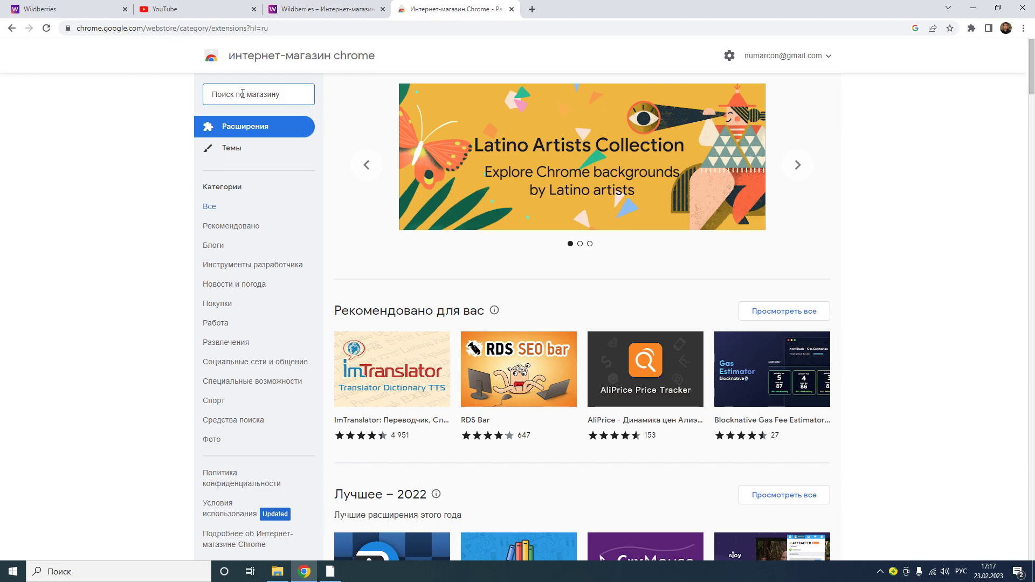
pyautogui.write('аналитика маркетплейс')
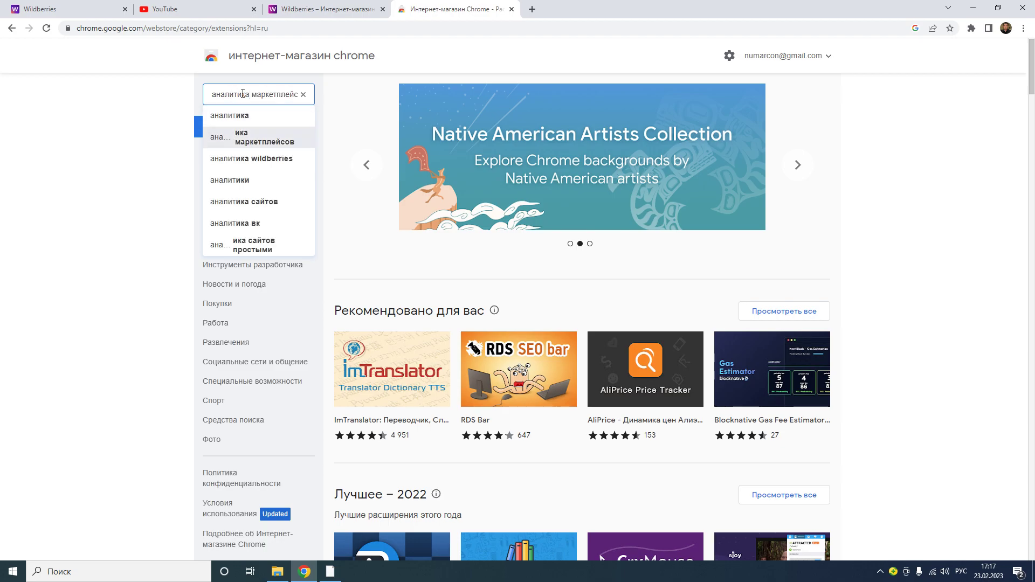
pyautogui.press('Return')
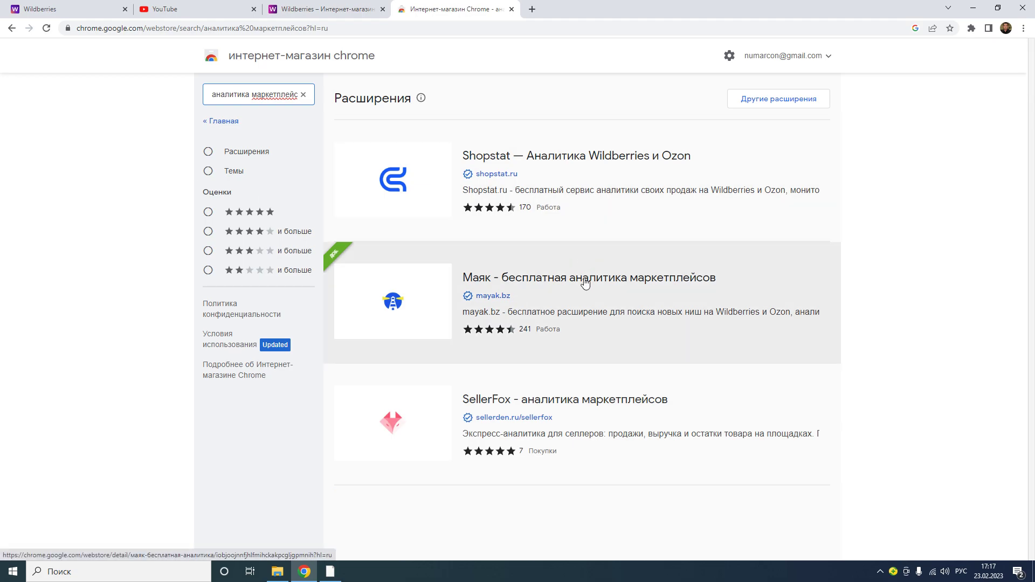
# Step: Return to Wildberries and search the shop for «наушники беспроводные»
pyautogui.click(351, 8)
pyautogui.scroll(-1, 105, 250)
pyautogui.scroll(1, 105, 250)
pyautogui.click(423, 92)
pyautogui.click(404, 133)
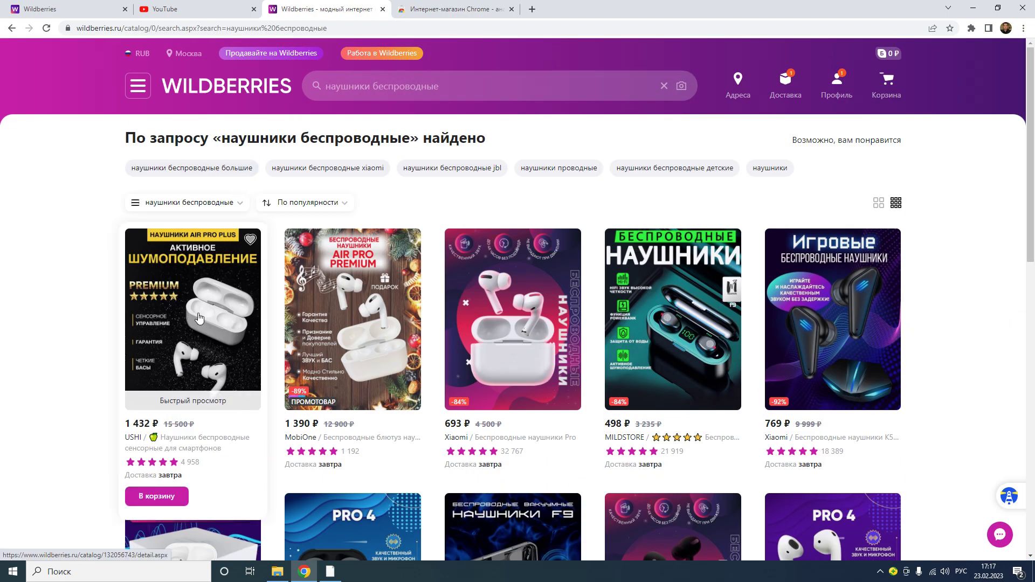
# Step: Open the Xiaomi K55 gaming headphones page and look over its Меркатус sales data and product details
pyautogui.click(841, 302)
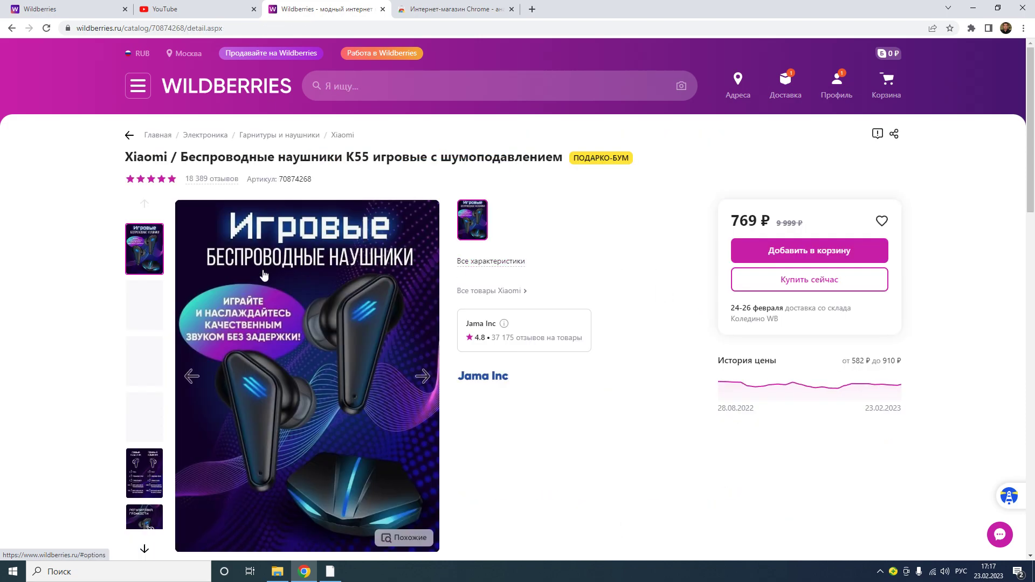
pyautogui.scroll(-3, 666, 192)
pyautogui.scroll(-3, 666, 192)
pyautogui.scroll(-5, 795, 320)
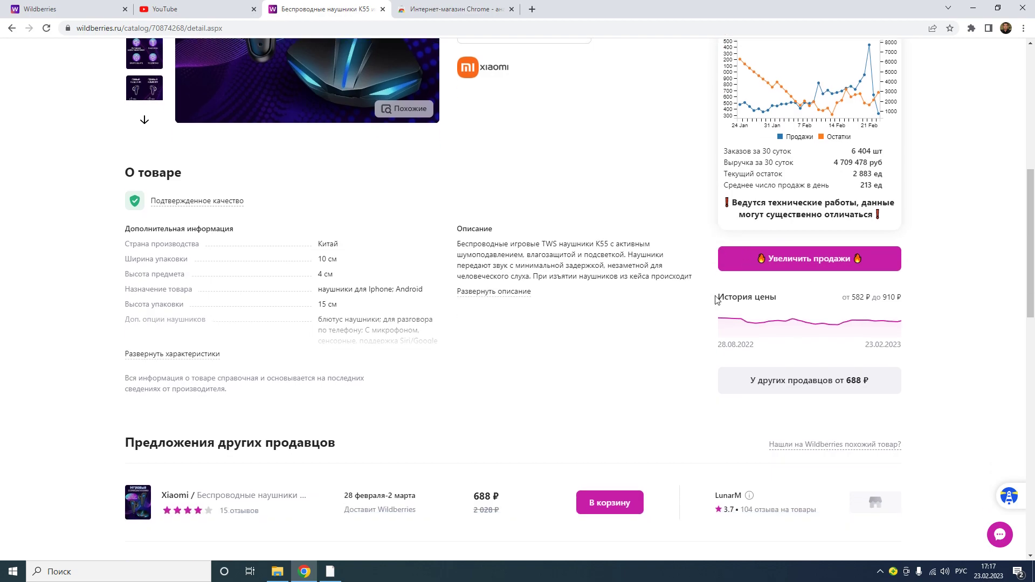
pyautogui.scroll(15, 701, 264)
pyautogui.scroll(1, 693, 250)
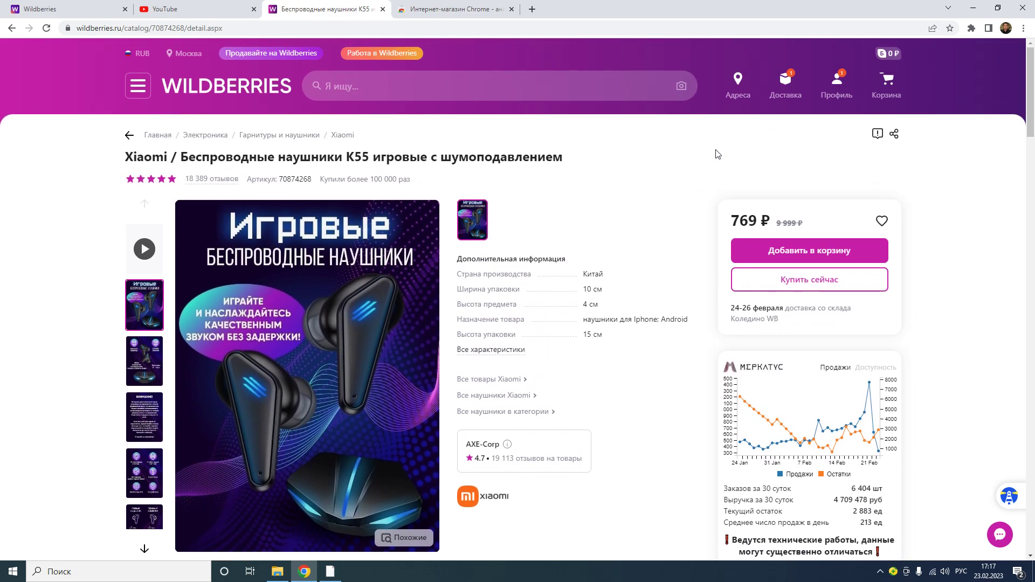
# Step: Remove the Маяк extension from Chrome, confirm the removal and close the farewell page it opens
pyautogui.click(970, 29)
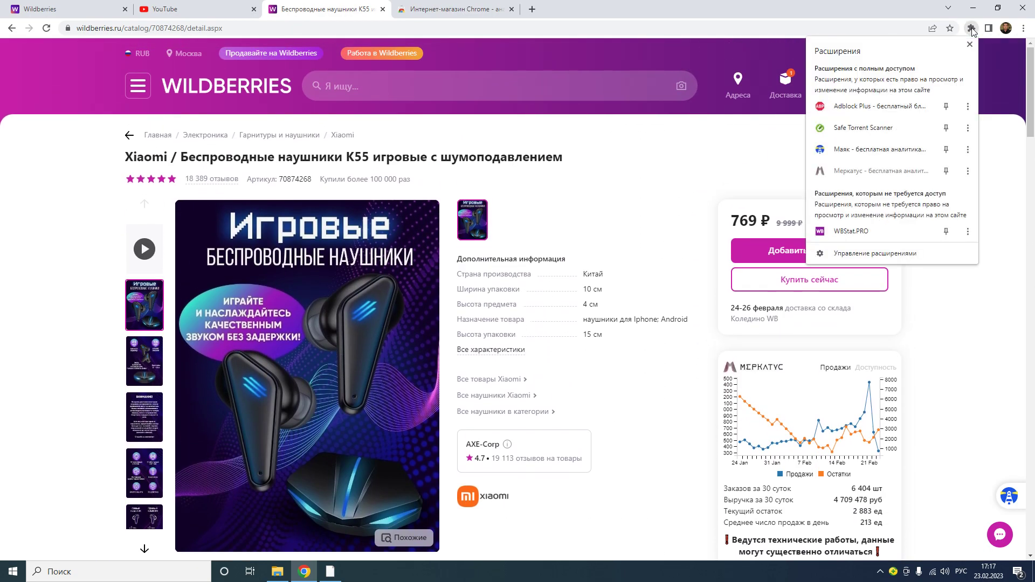
pyautogui.click(967, 149)
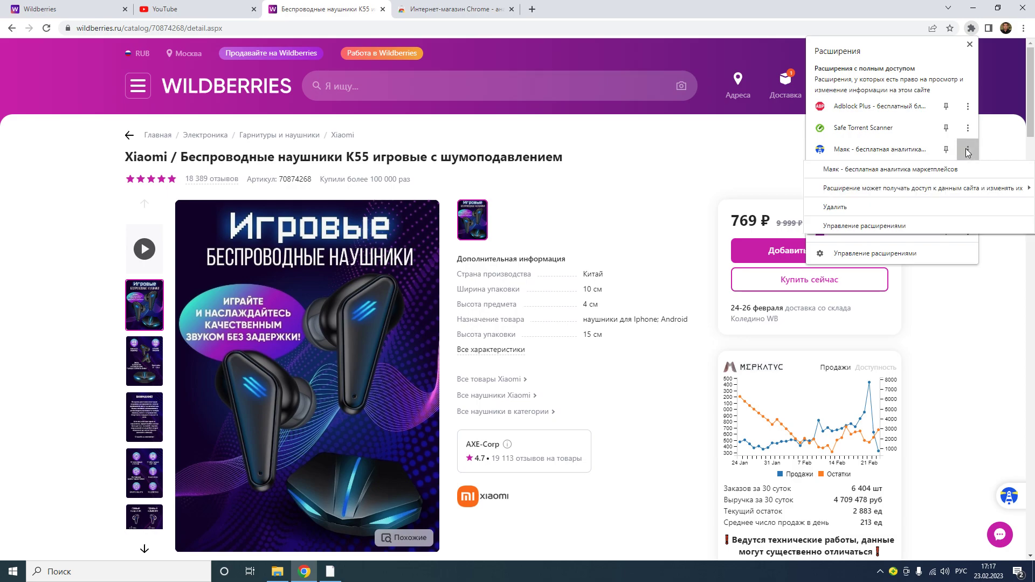
pyautogui.click(943, 207)
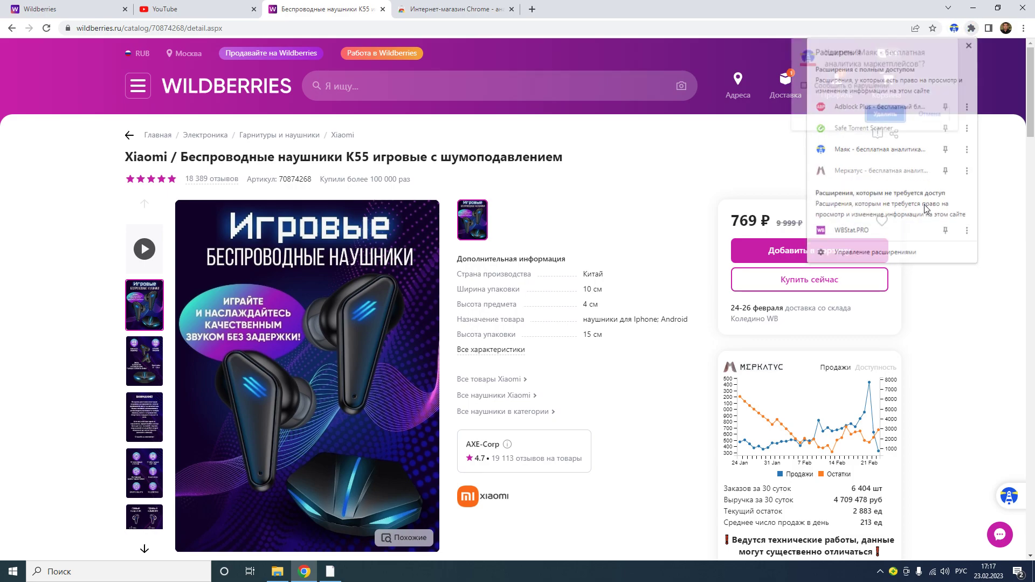
pyautogui.click(884, 114)
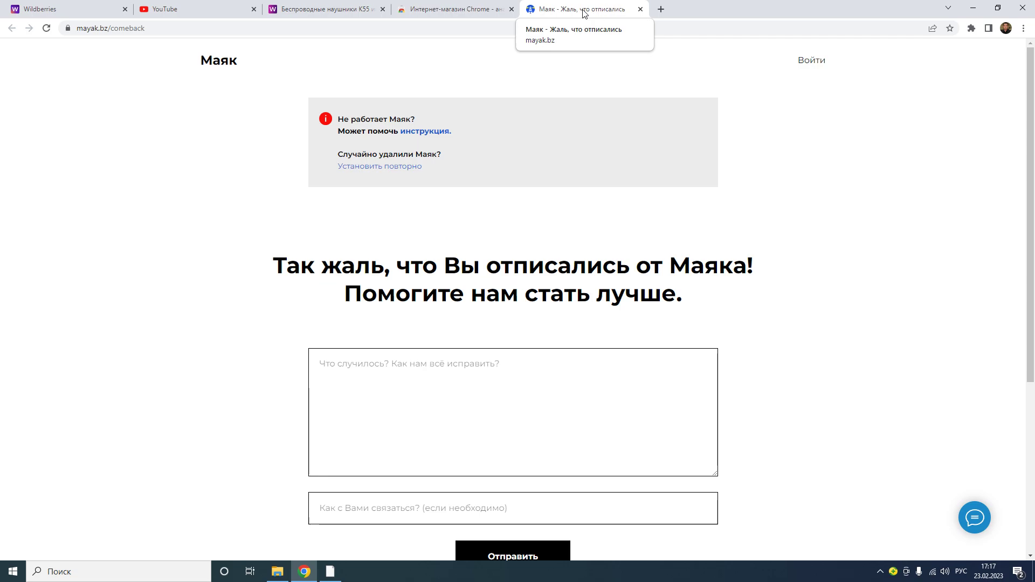
pyautogui.click(641, 10)
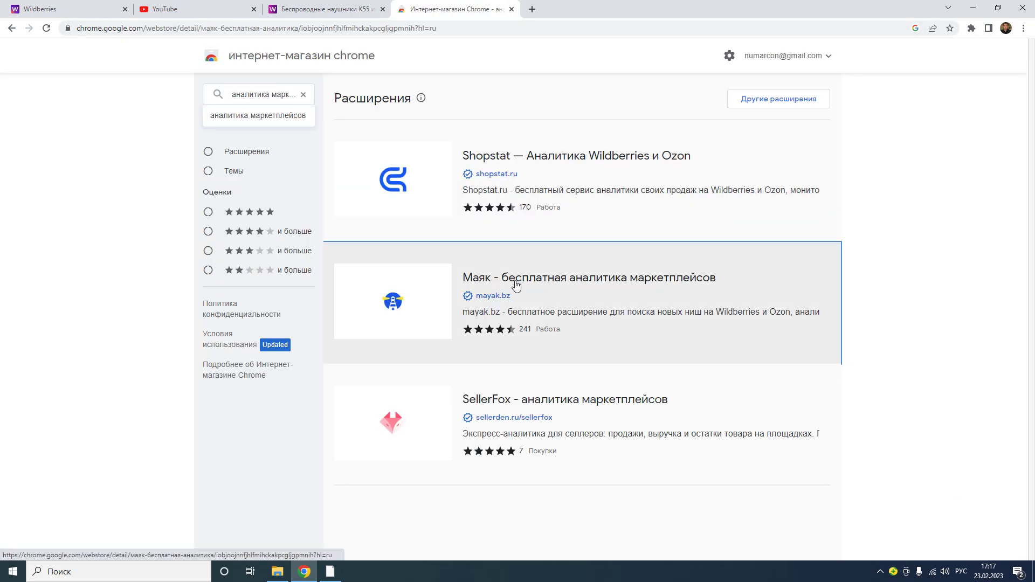
# Step: Install the extension «Маяк - бесплатная аналитика маркетплейсов» from its Chrome Web Store page and dismiss the synchronisation offer
pyautogui.click(515, 284)
pyautogui.scroll(-5, 628, 273)
pyautogui.scroll(5, 625, 302)
pyautogui.click(745, 134)
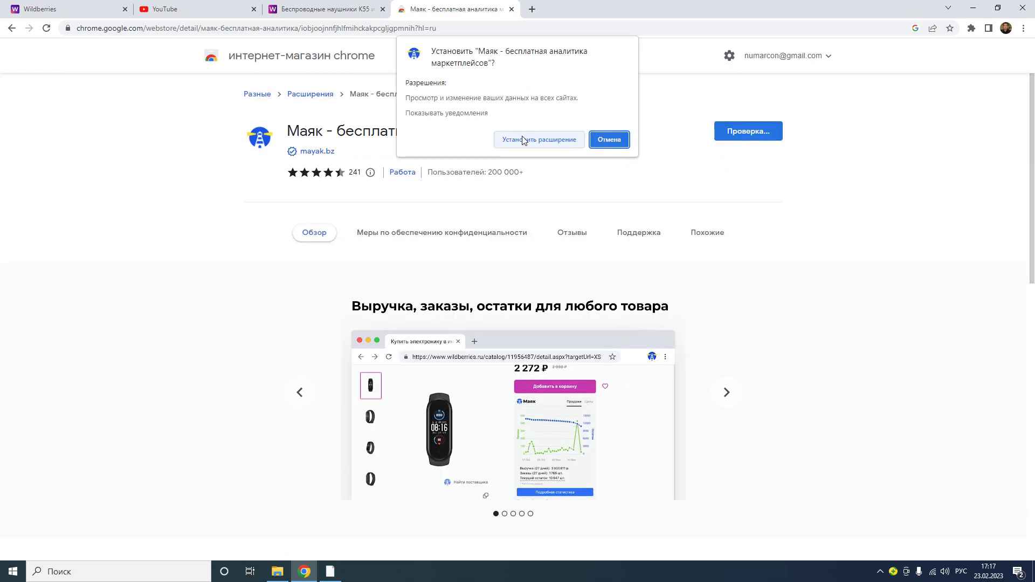
pyautogui.click(525, 140)
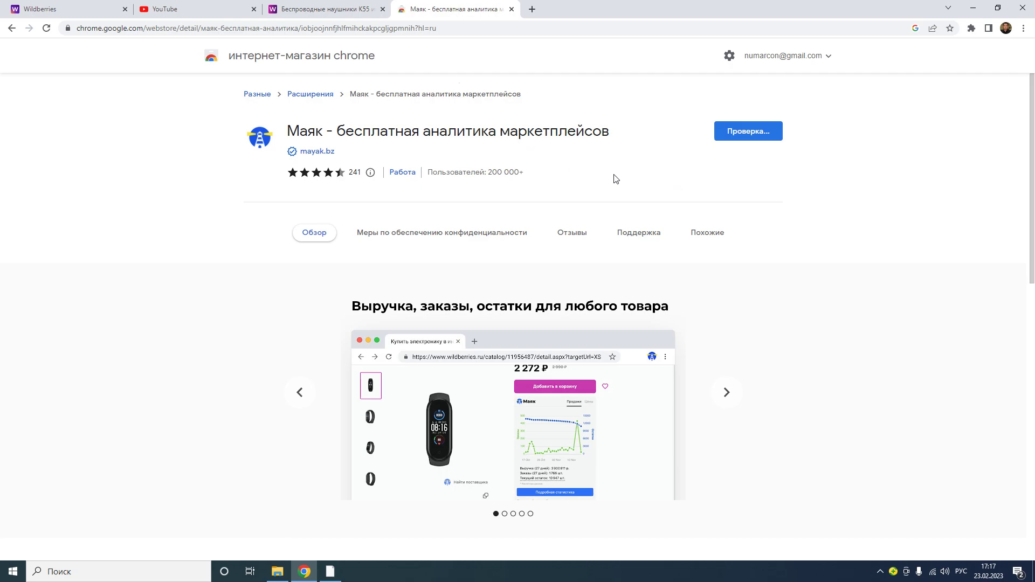
pyautogui.moveTo(491, 167); pyautogui.dragTo(531, 177)
pyautogui.click(577, 180)
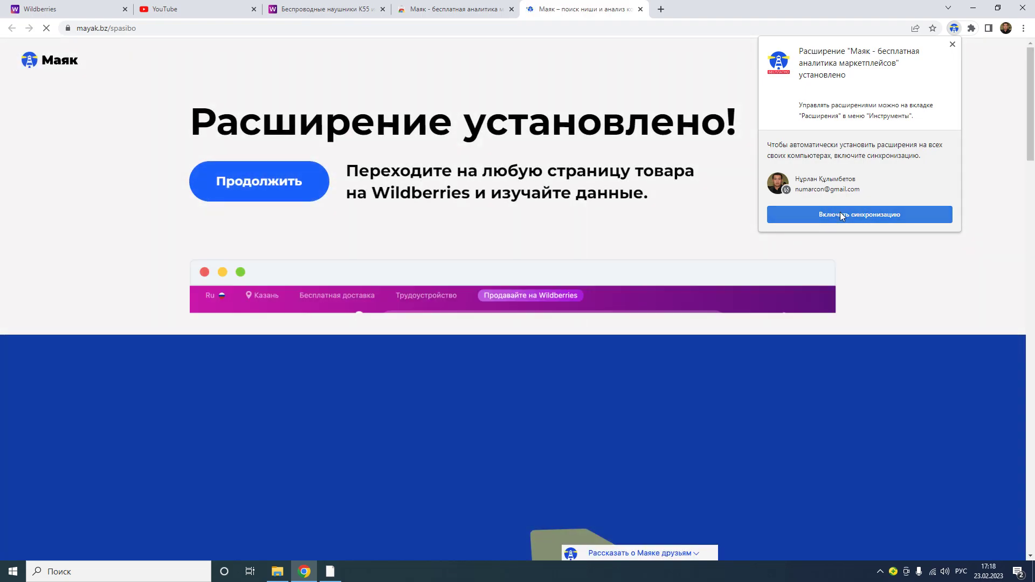
pyautogui.click(952, 44)
pyautogui.scroll(-1, 485, 208)
pyautogui.scroll(1, 323, 205)
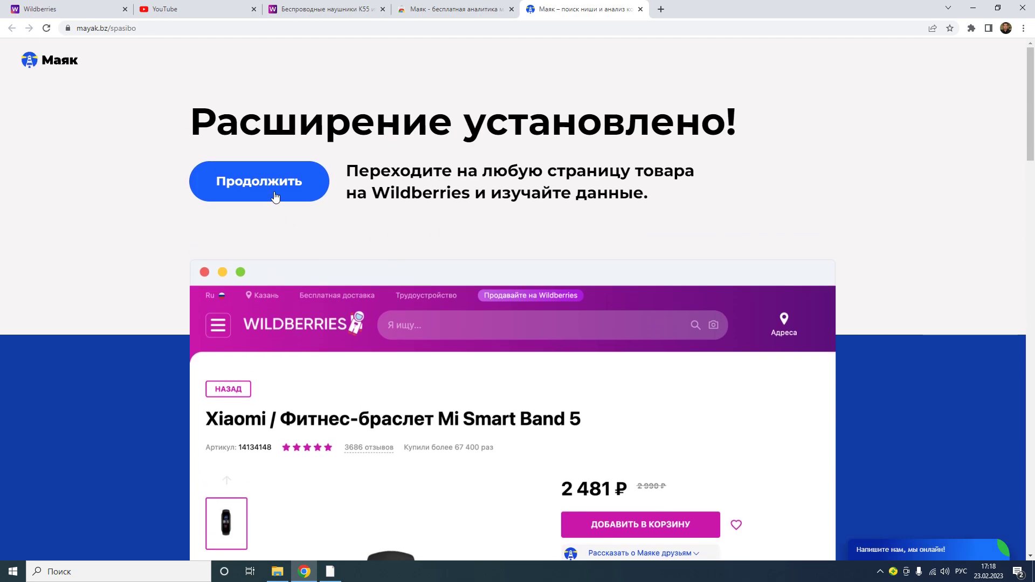
# Step: Continue from Маяк's welcome page to the sample blouse on Wildberries and examine the Маяк orders, revenue and stock data
pyautogui.click(277, 194)
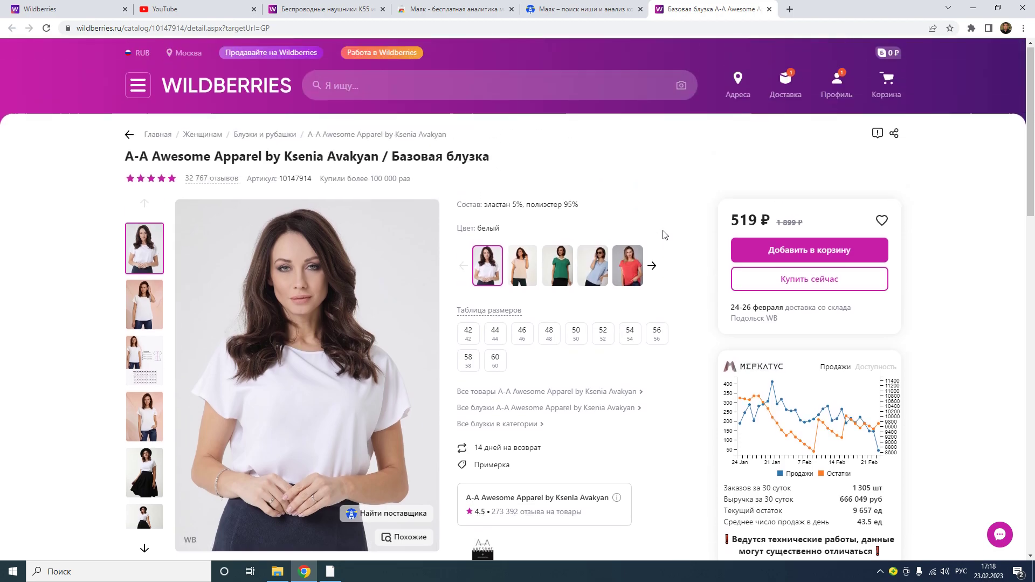
pyautogui.scroll(-7, 695, 269)
pyautogui.moveTo(818, 303)
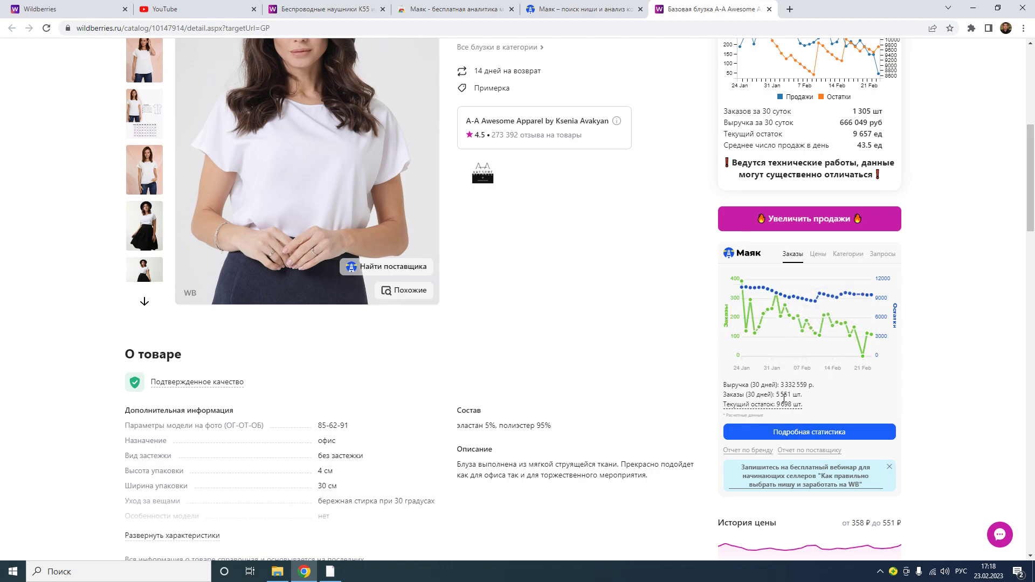
pyautogui.scroll(4, 477, 156)
# Step: Go back to the Wildberries wireless headphones results and open the Dsaila A2 product page
pyautogui.click(346, 11)
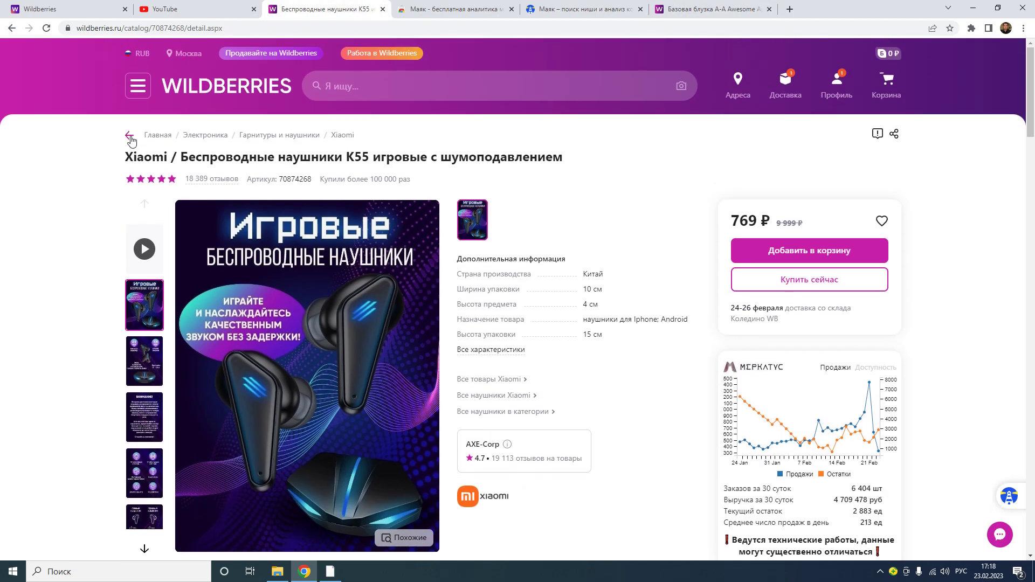
pyautogui.click(129, 135)
pyautogui.scroll(-7, 539, 243)
pyautogui.scroll(2, 208, 161)
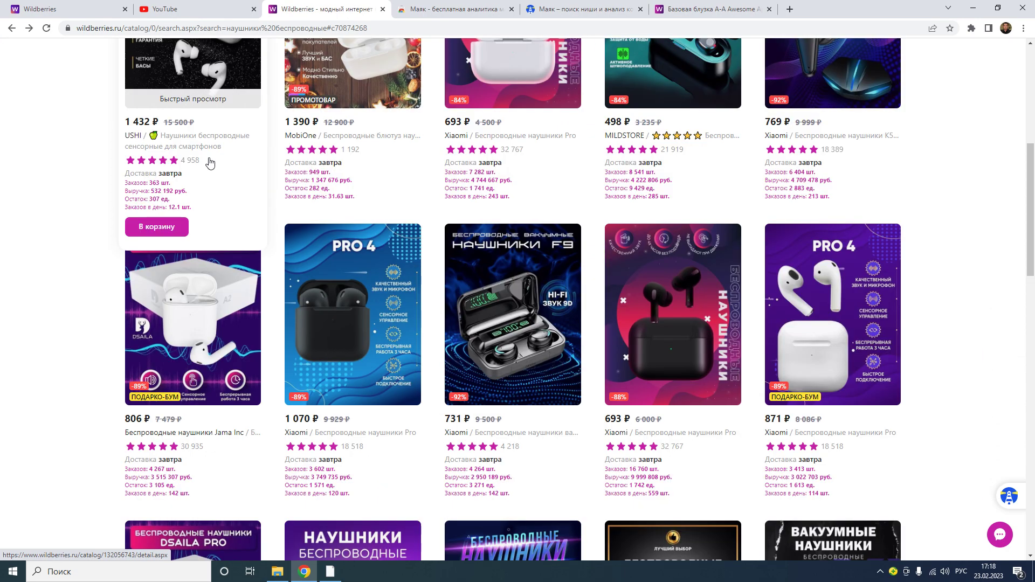
pyautogui.click(205, 319)
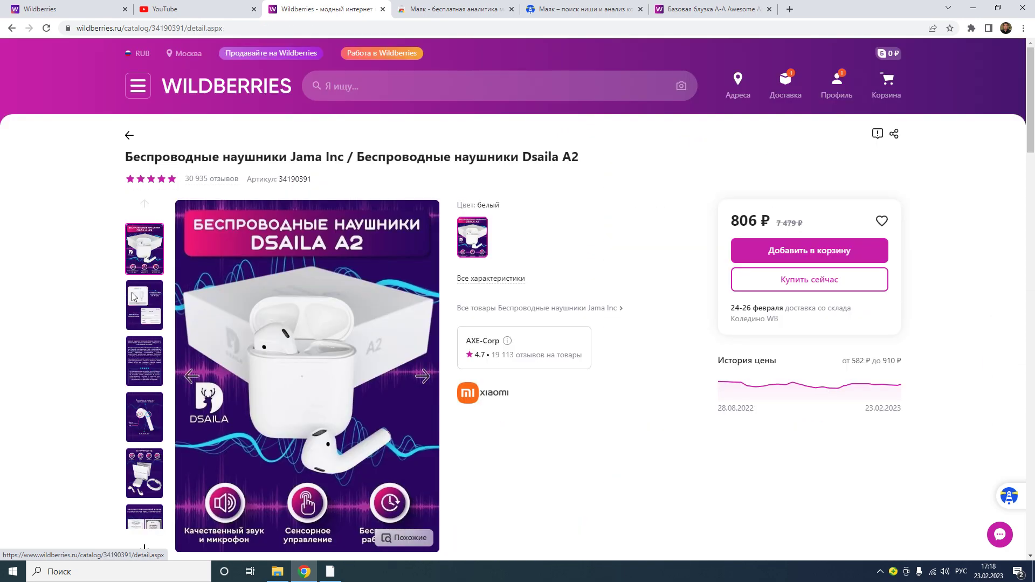
# Step: Reload the Dsaila A2 page so the Маяк block loads, and look over both analytics panels
pyautogui.scroll(-5, 679, 211)
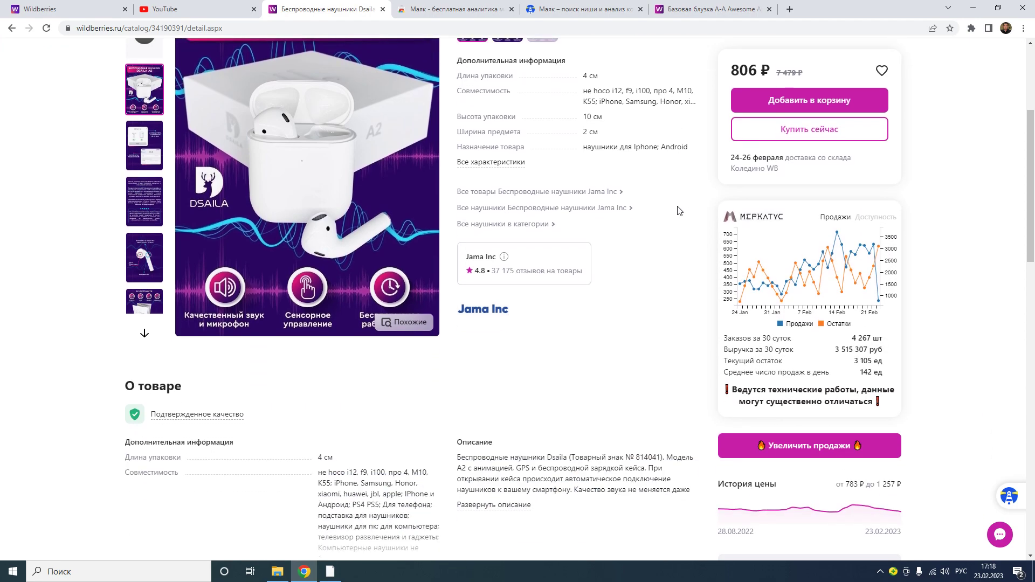
pyautogui.scroll(-3, 679, 210)
pyautogui.scroll(5, 679, 211)
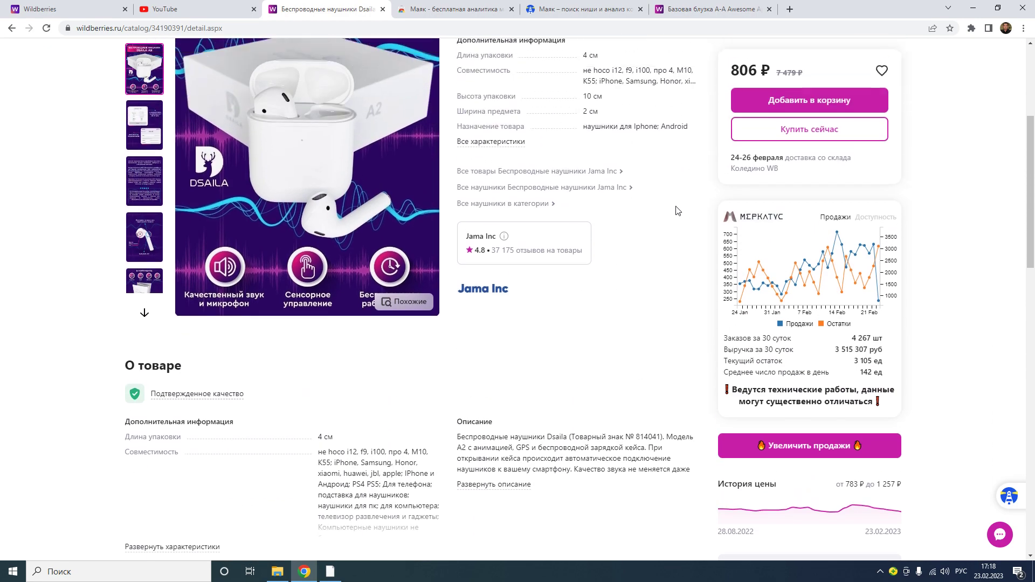
pyautogui.press('F5')
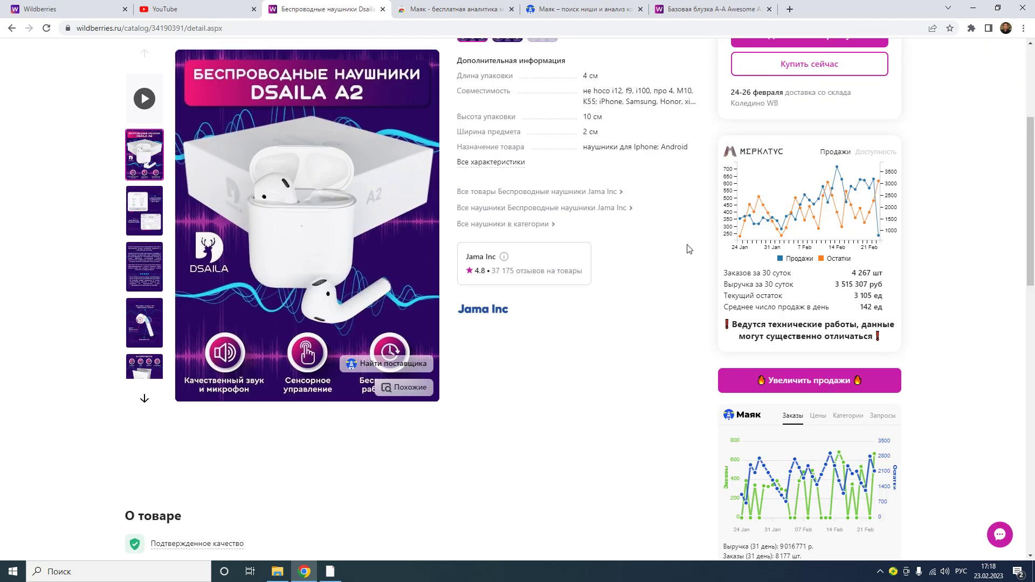
pyautogui.scroll(-1, 678, 266)
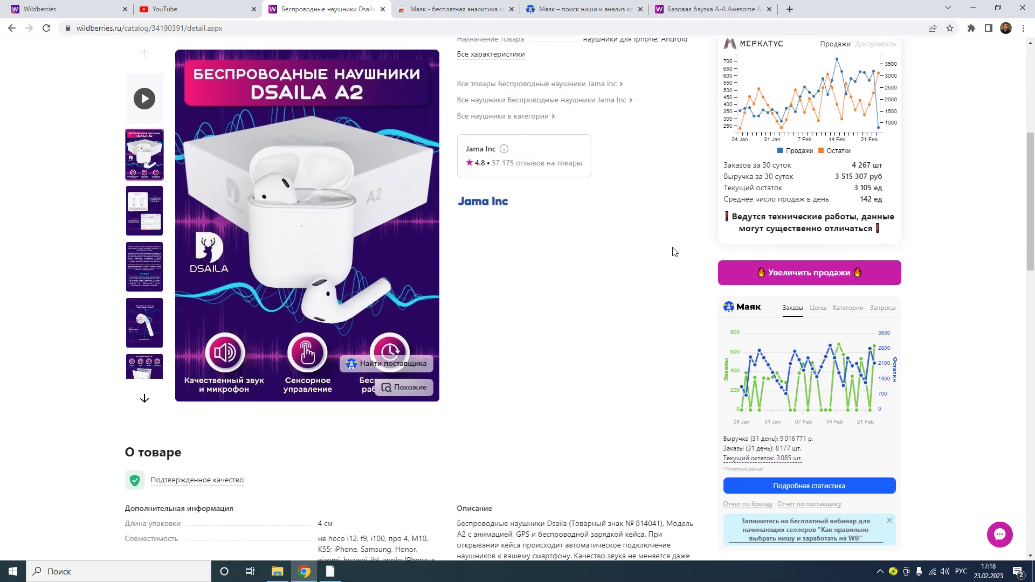
pyautogui.scroll(-3, 849, 173)
pyautogui.scroll(2, 833, 127)
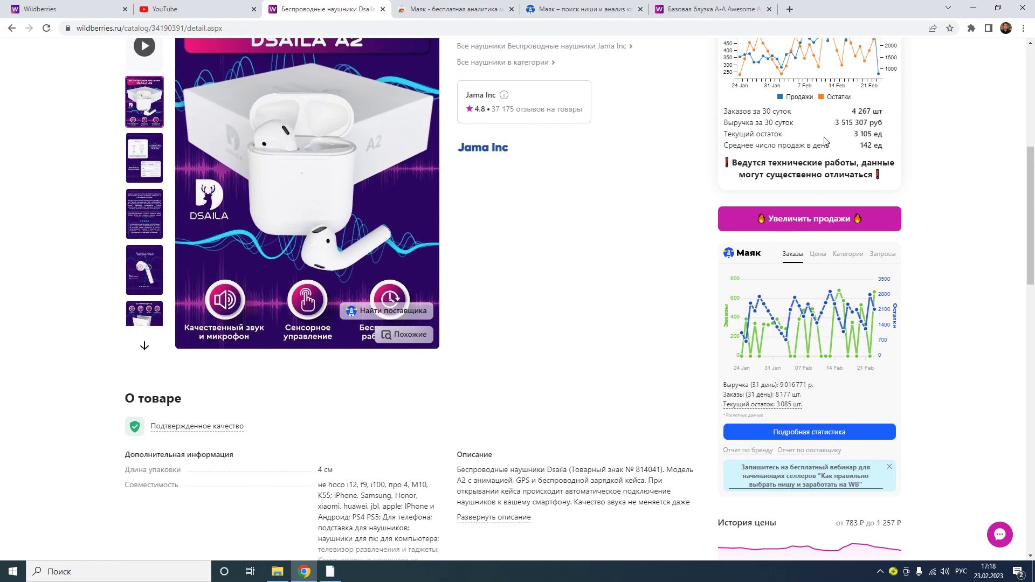
# Step: Compare the Dsaila A2's orders, revenue and current stock between the Меркатус and Маяк panels
pyautogui.moveTo(734, 163); pyautogui.dragTo(873, 177)
pyautogui.click(836, 171)
pyautogui.scroll(-3, 631, 190)
pyautogui.moveTo(780, 242)
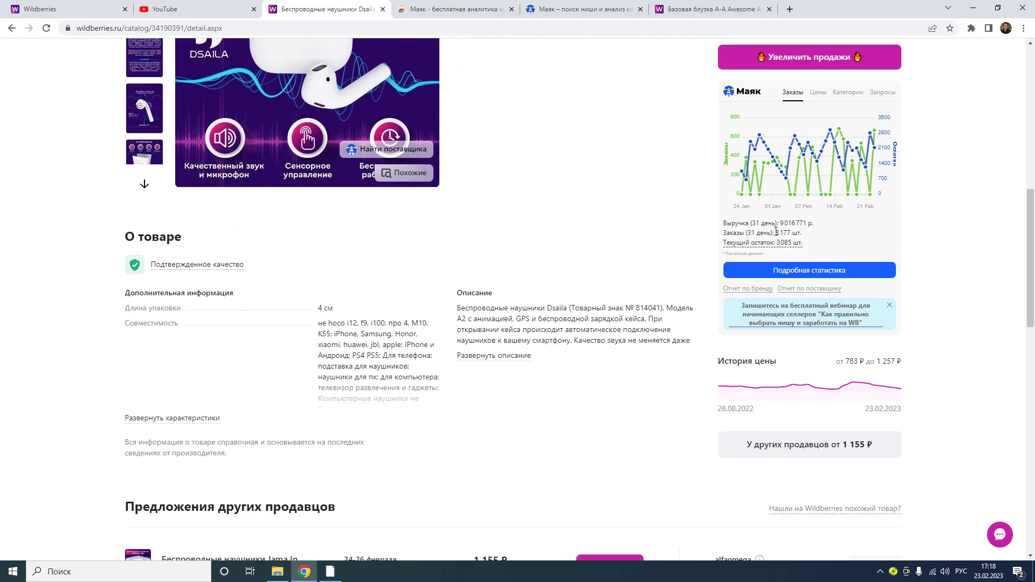
pyautogui.click(687, 227)
pyautogui.moveTo(784, 223); pyautogui.dragTo(813, 222)
pyautogui.click(669, 219)
pyautogui.moveTo(762, 249)
# Step: Run the Wildberries search for «наушники беспроводные» again from the Dsaila A2 page
pyautogui.scroll(7, 642, 215)
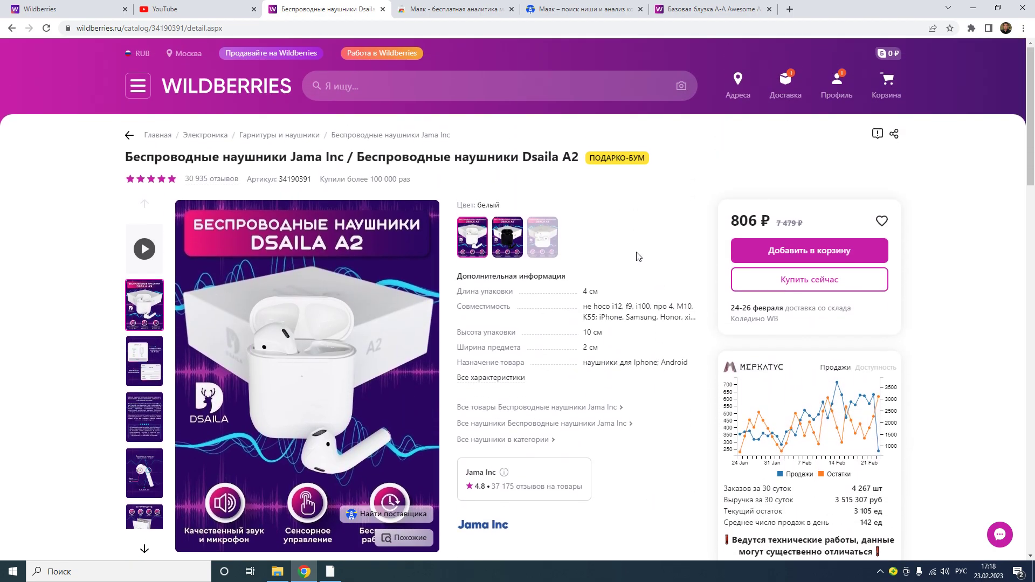
pyautogui.click(407, 88)
pyautogui.click(393, 135)
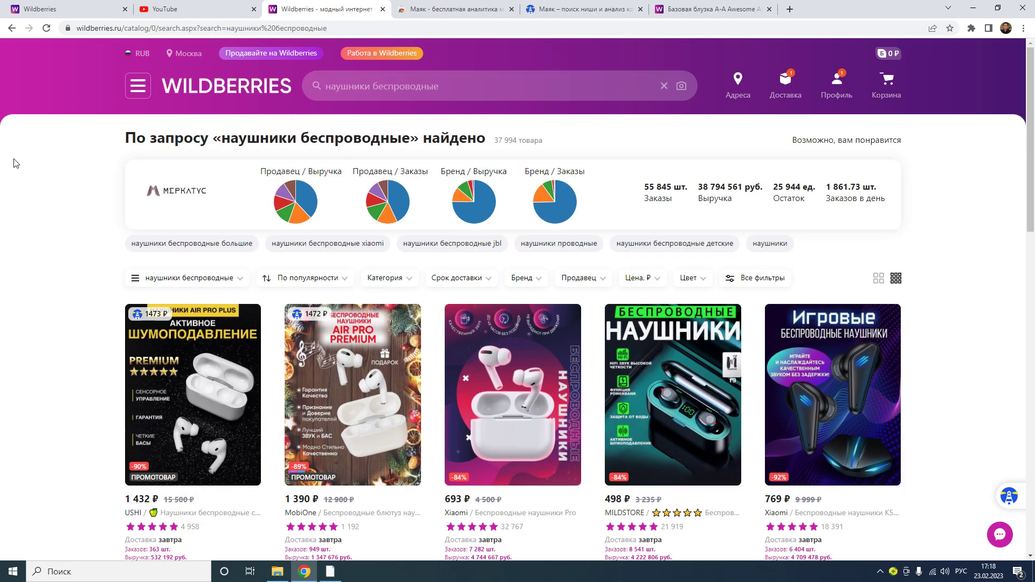
# Step: Compare the Меркатус and Маяк orders and revenue on the headphone cards, including the MILDSTORE and Dsaila A2 listings
pyautogui.scroll(-3, 16, 163)
pyautogui.scroll(2, 16, 163)
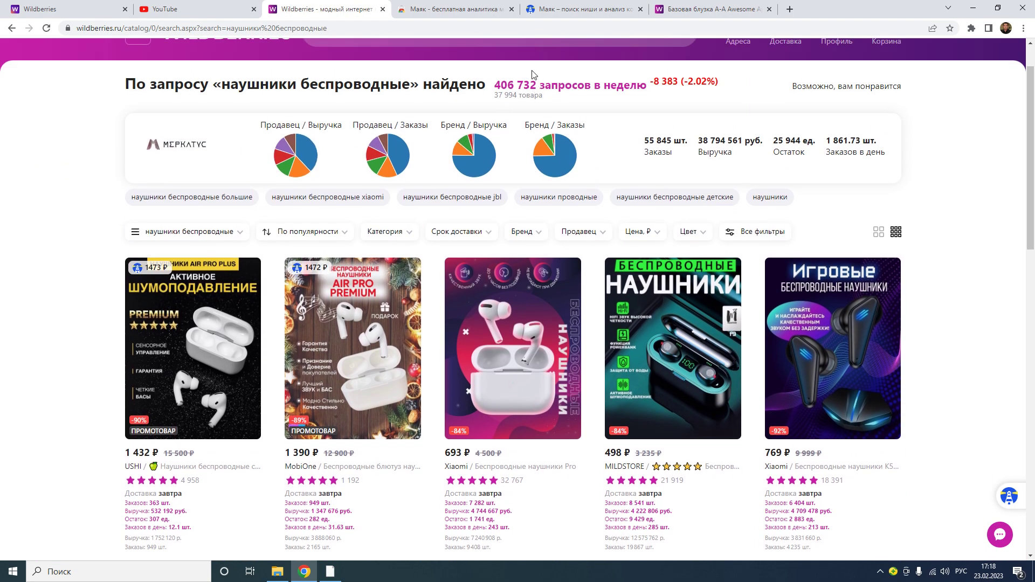
pyautogui.scroll(-6, 545, 105)
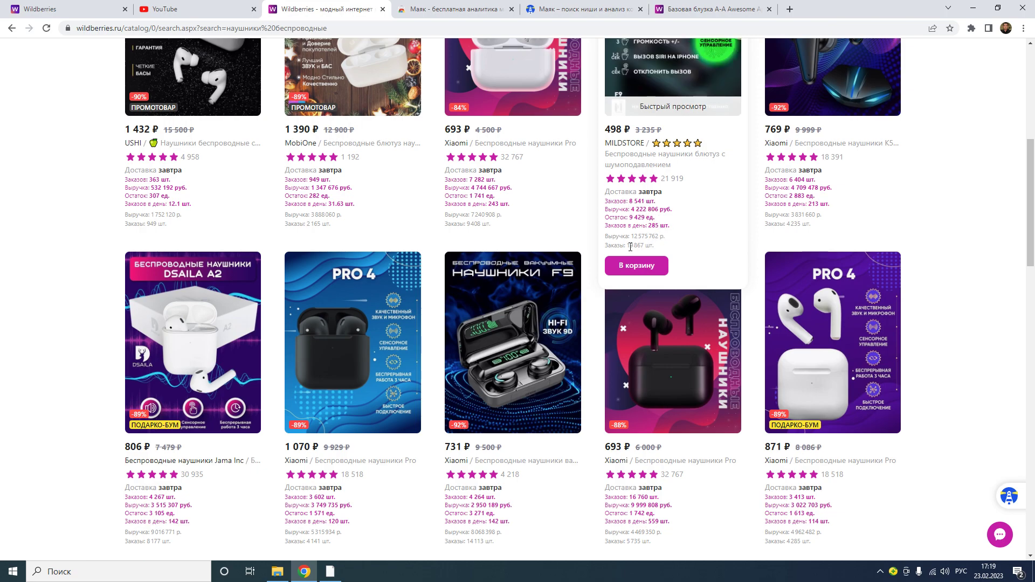
pyautogui.moveTo(627, 246); pyautogui.dragTo(642, 246)
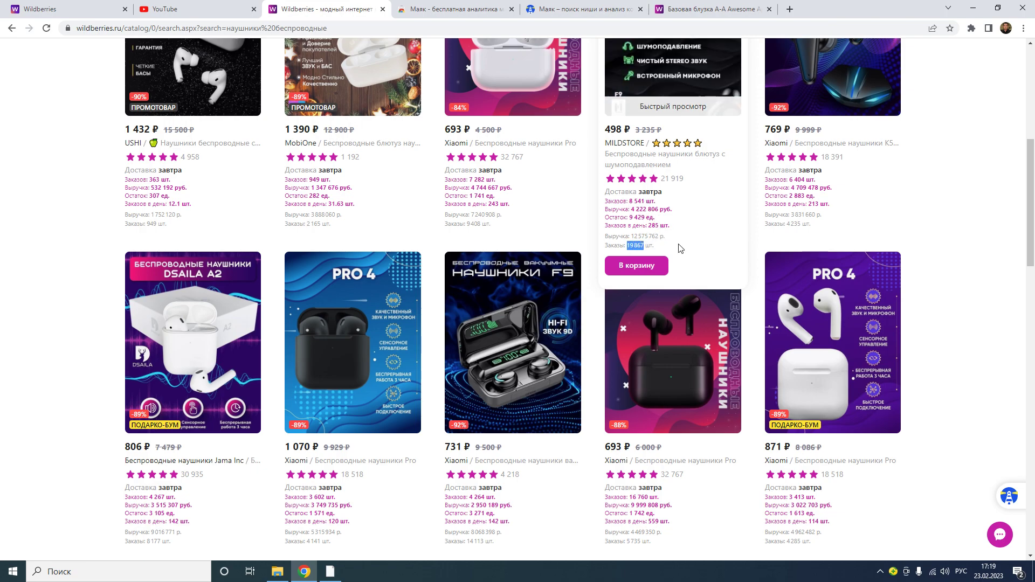
pyautogui.click(663, 245)
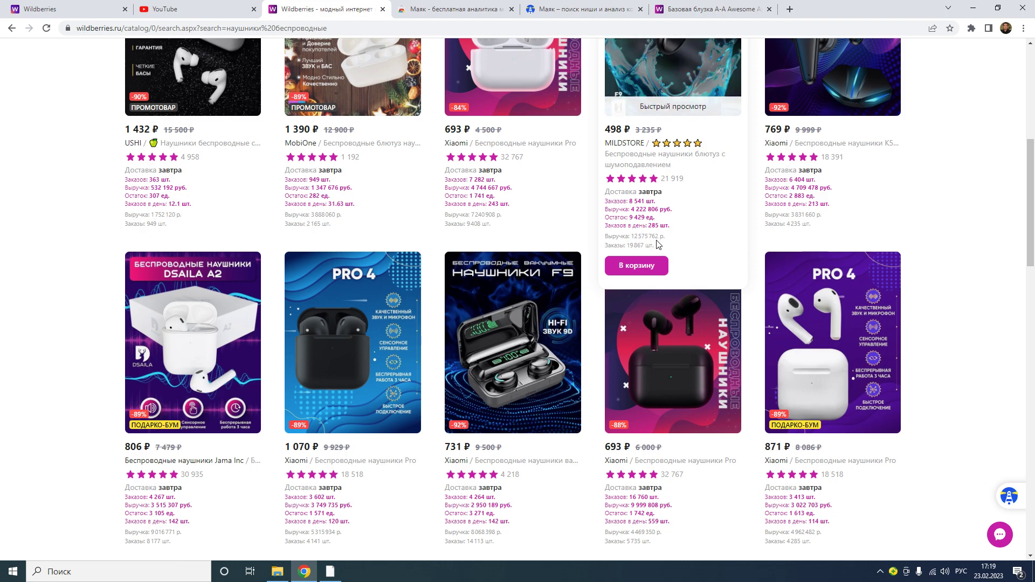
pyautogui.scroll(-4, 74, 219)
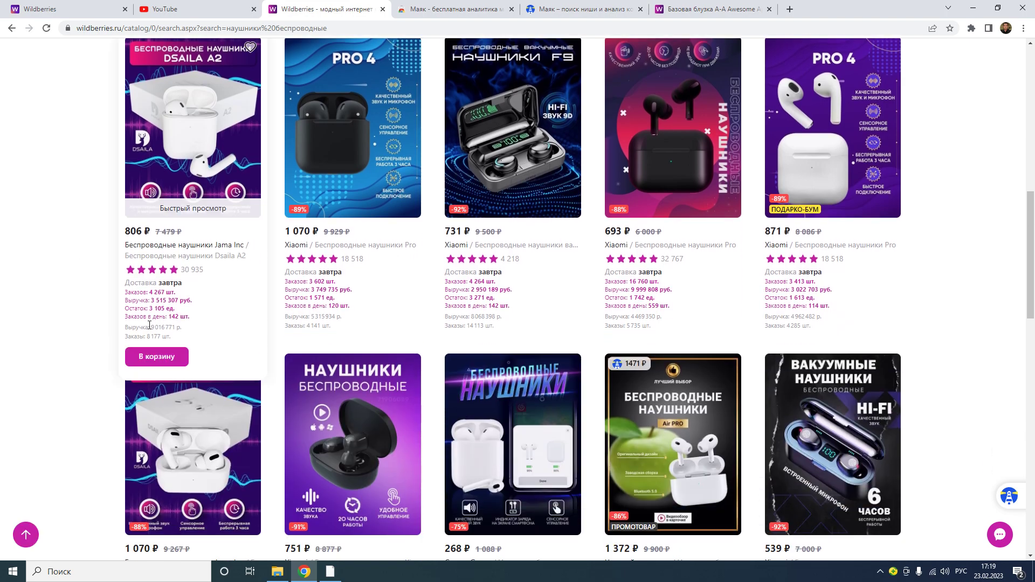
pyautogui.scroll(10, 17, 220)
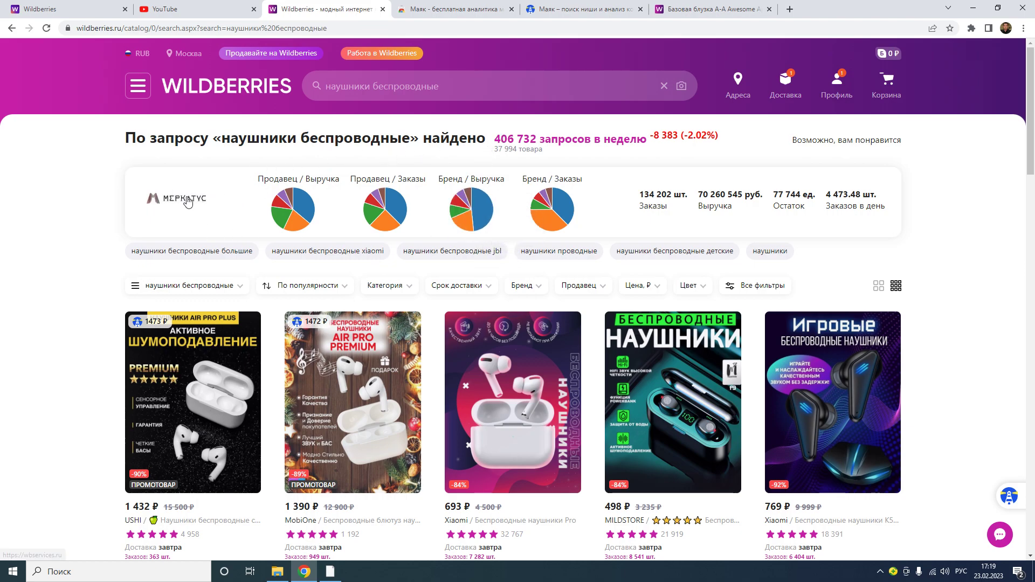
# Step: Switch to the Маяк page in the Chrome Web Store and look over the similar marketplace analytics extensions
pyautogui.click(463, 9)
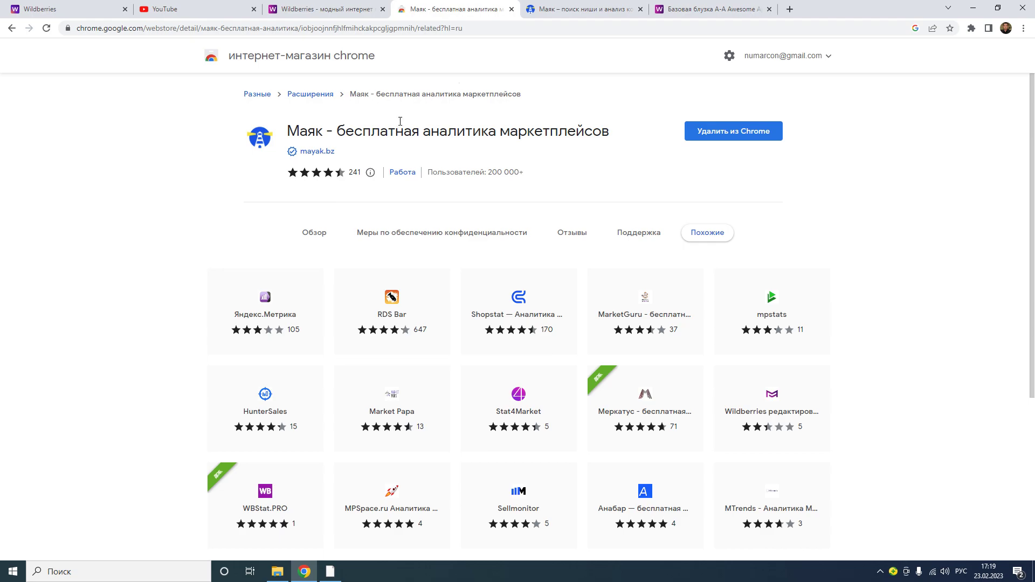
pyautogui.scroll(-3, 491, 189)
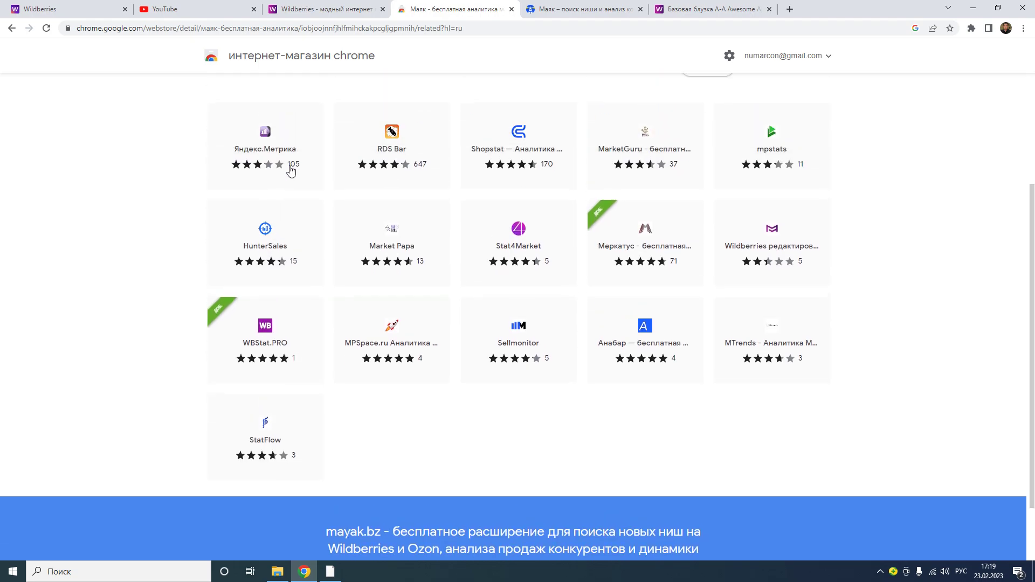
pyautogui.scroll(2, 289, 168)
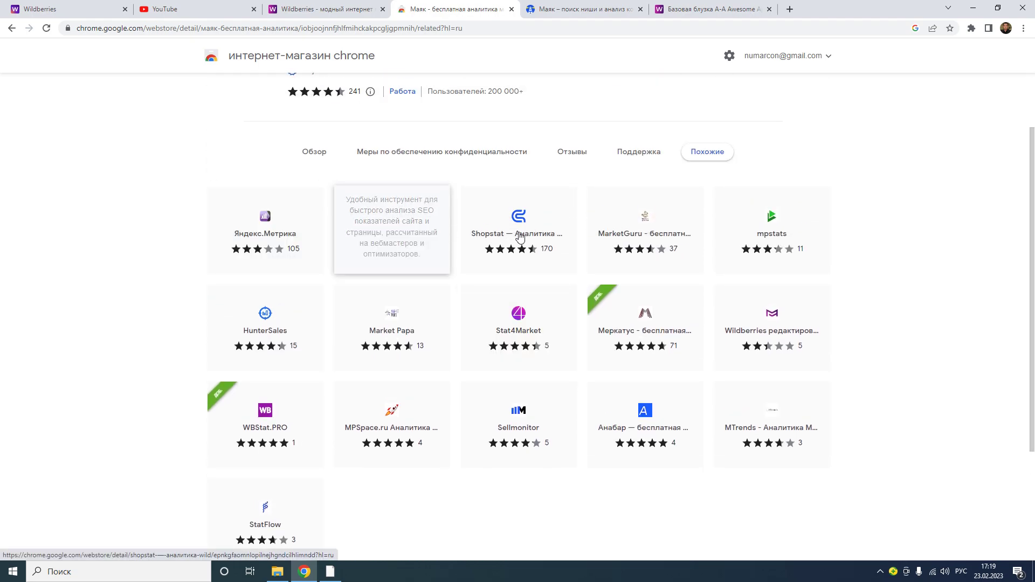
pyautogui.moveTo(519, 234)
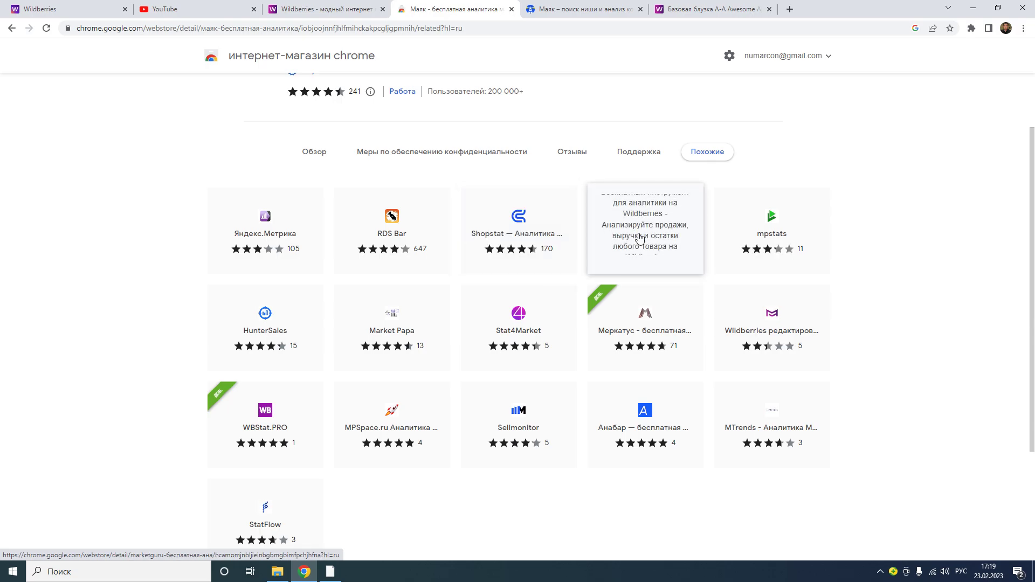
pyautogui.moveTo(765, 237)
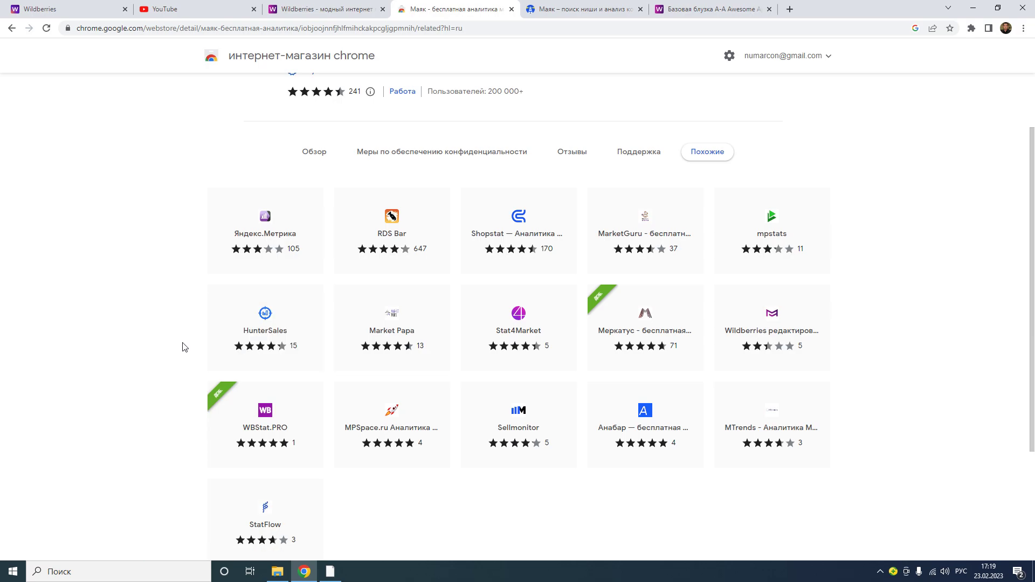
pyautogui.scroll(-1, 180, 354)
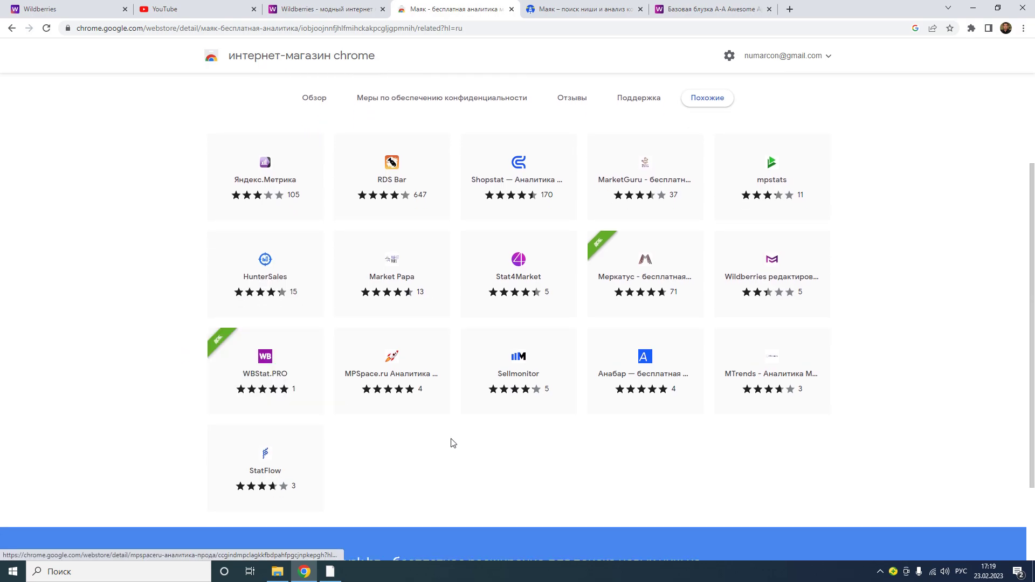
pyautogui.scroll(1, 21, 295)
pyautogui.scroll(1, 20, 295)
# Step: Search the Chrome Web Store extensions for «меркатус» and open the «Меркатус - бесплатная аналитика маркетплейсов» page
pyautogui.click(302, 95)
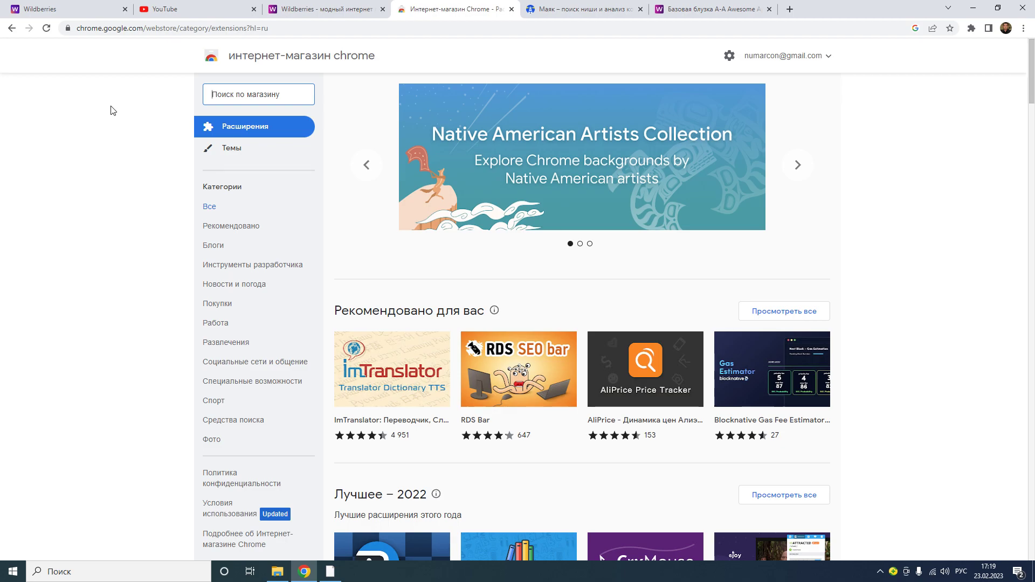
pyautogui.write('меркату')
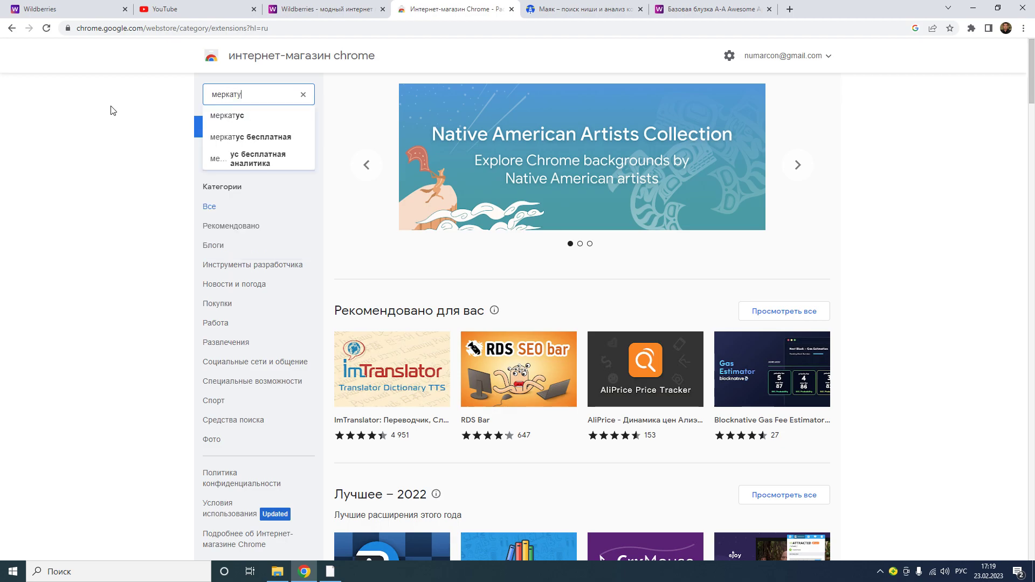
pyautogui.click(265, 112)
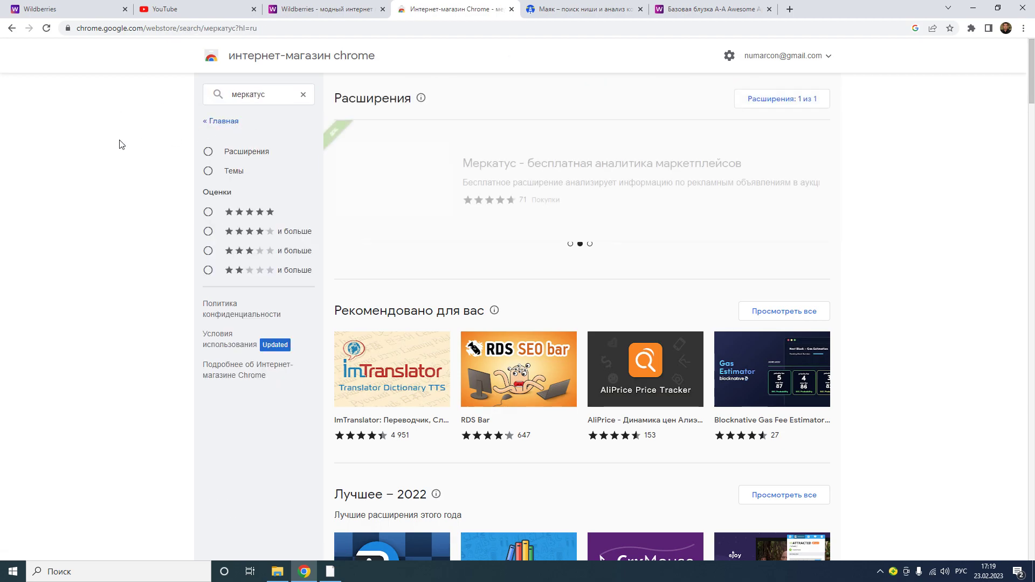
pyautogui.click(543, 168)
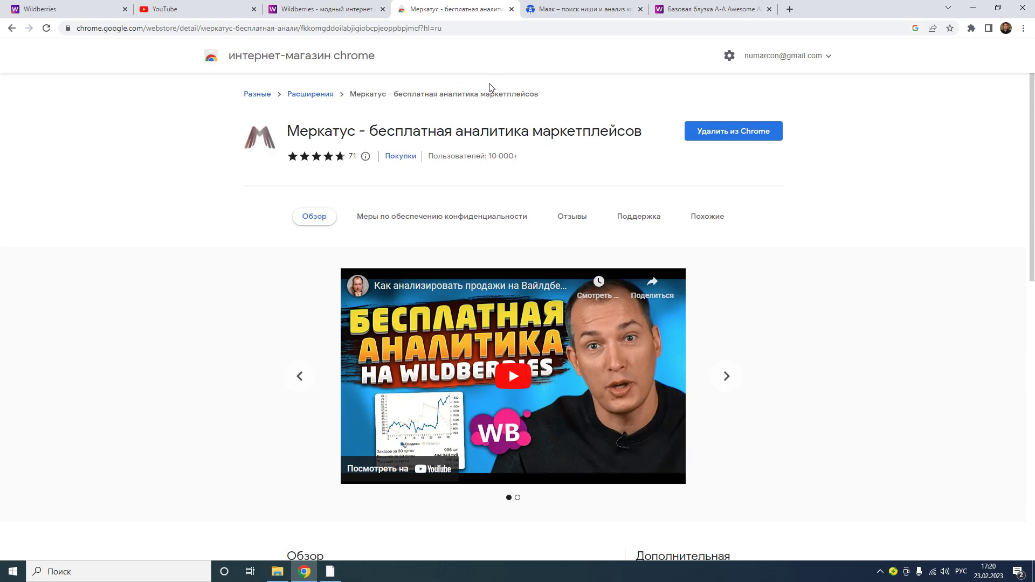
# Step: Return to the Wildberries headphones results and examine the Меркатус totals for orders, revenue, stock and daily orders
pyautogui.click(291, 9)
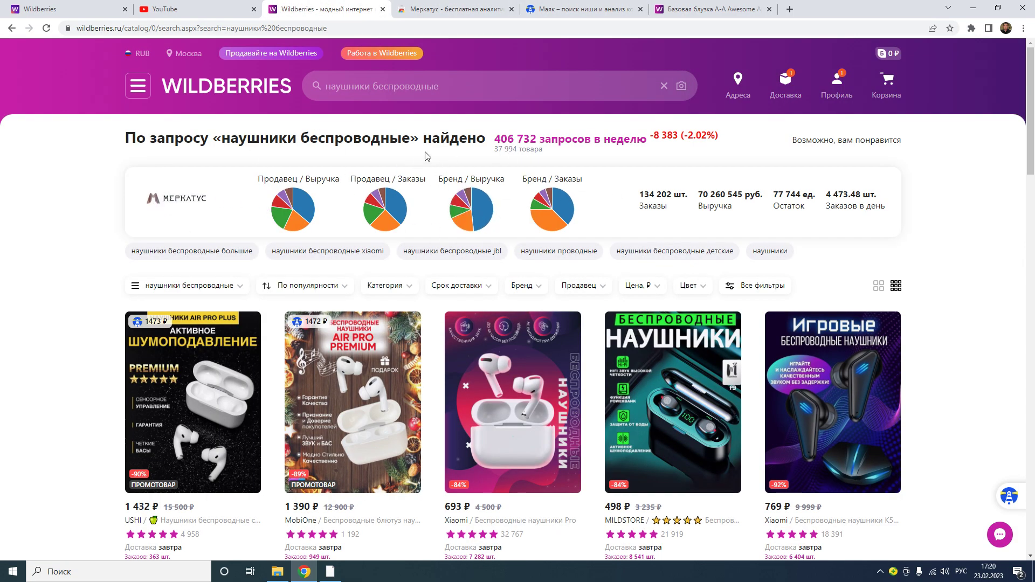
pyautogui.scroll(-2, 173, 237)
pyautogui.scroll(2, 177, 227)
pyautogui.moveTo(643, 194); pyautogui.dragTo(892, 203)
pyautogui.click(916, 204)
# Step: Look through the headphone listings and examine the weekly query count beside the search heading
pyautogui.scroll(-3, 933, 252)
pyautogui.scroll(-5, 933, 253)
pyautogui.scroll(8, 896, 229)
pyautogui.scroll(-5, 76, 235)
pyautogui.scroll(5, 76, 235)
pyautogui.moveTo(497, 139); pyautogui.dragTo(536, 139)
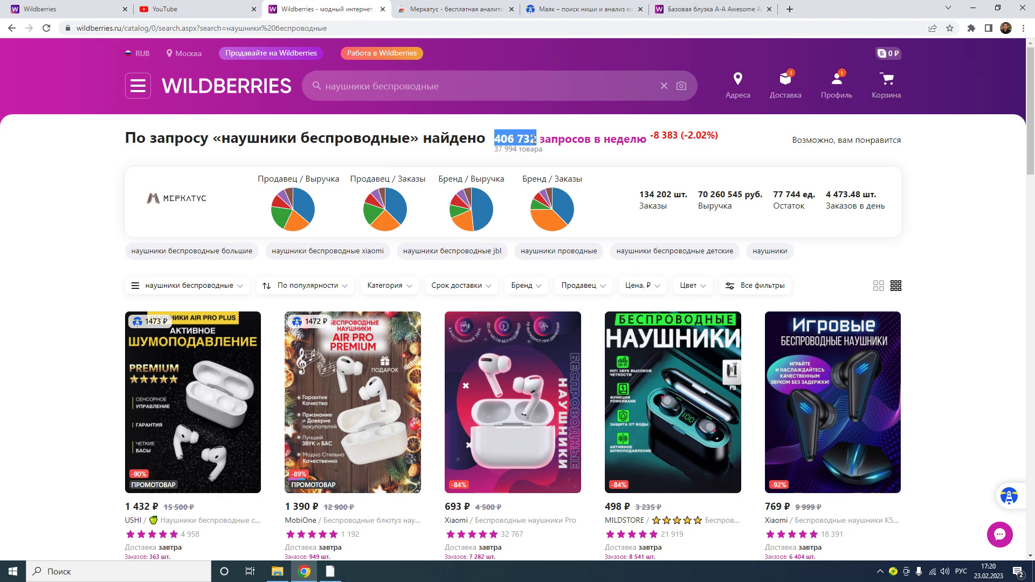
pyautogui.click(509, 160)
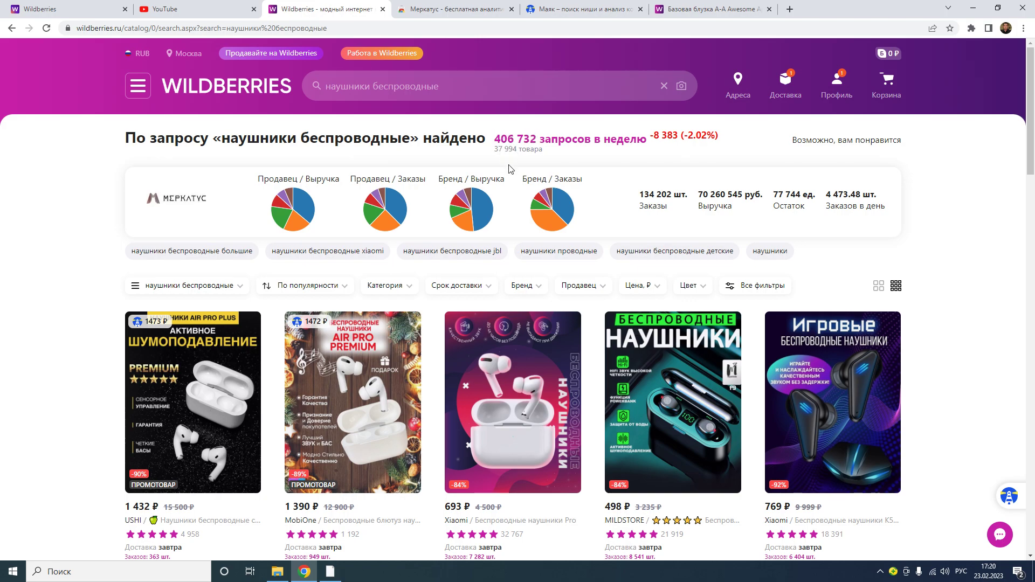
# Step: Compare both tools' revenue and order figures across the first two rows of headphone cards
pyautogui.scroll(-7, 56, 237)
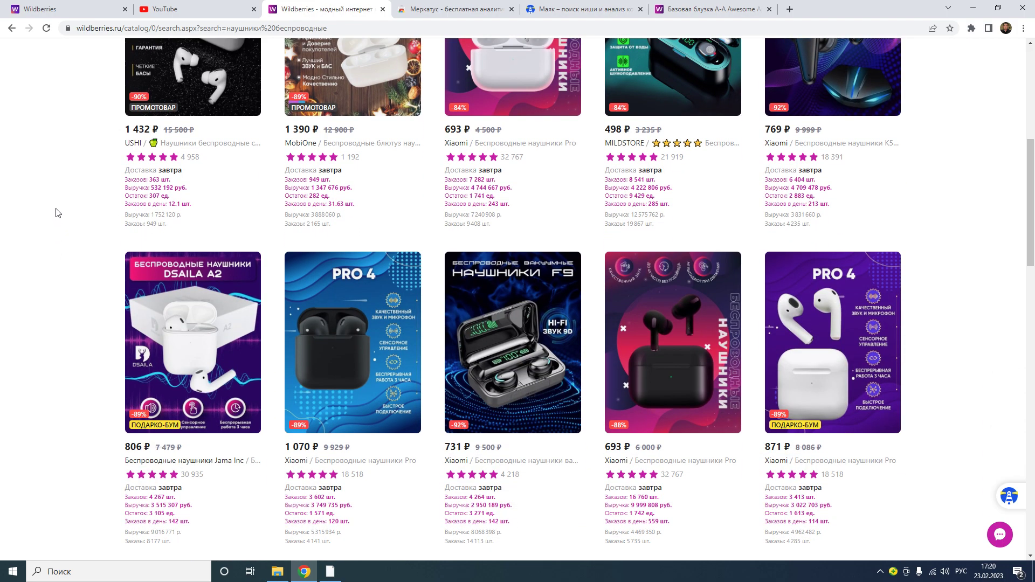
pyautogui.scroll(3, 57, 210)
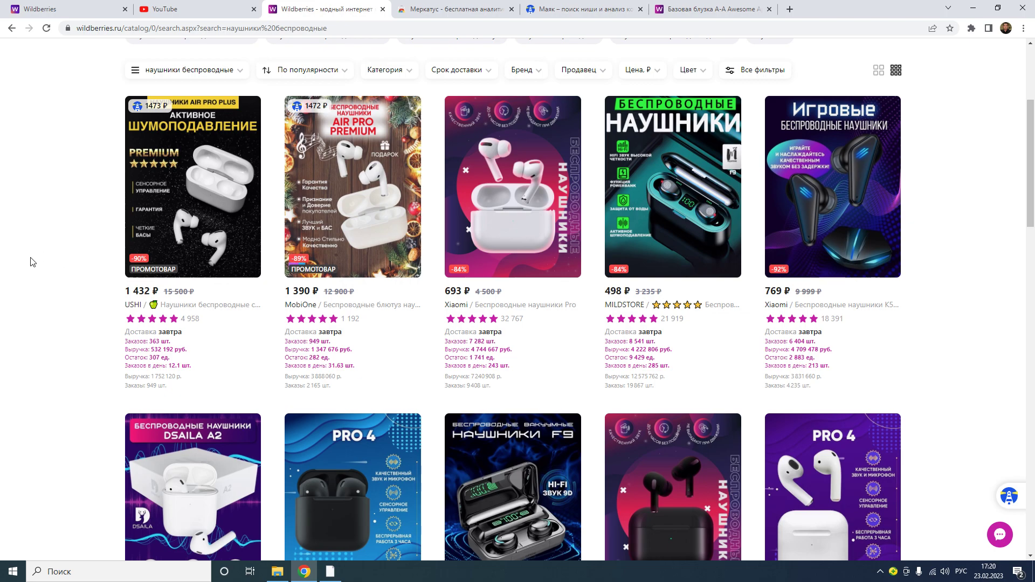
pyautogui.scroll(-1, 22, 267)
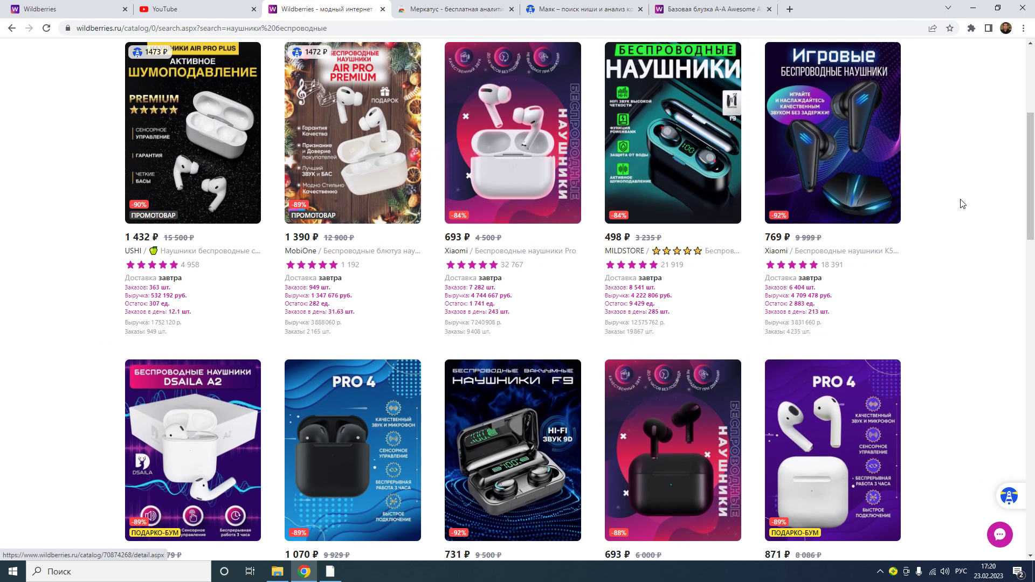
pyautogui.scroll(-3, 976, 276)
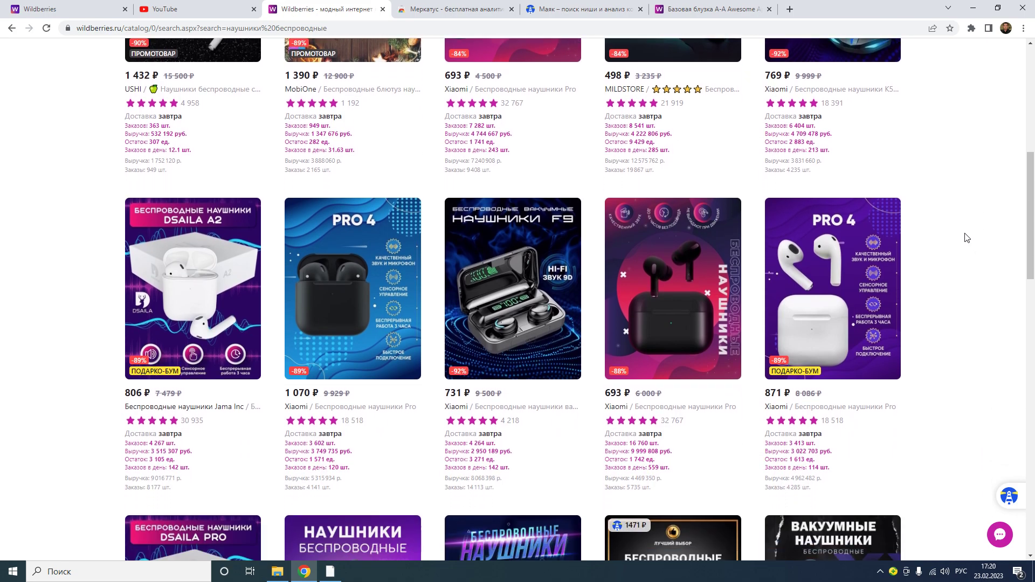
pyautogui.scroll(-1, 967, 237)
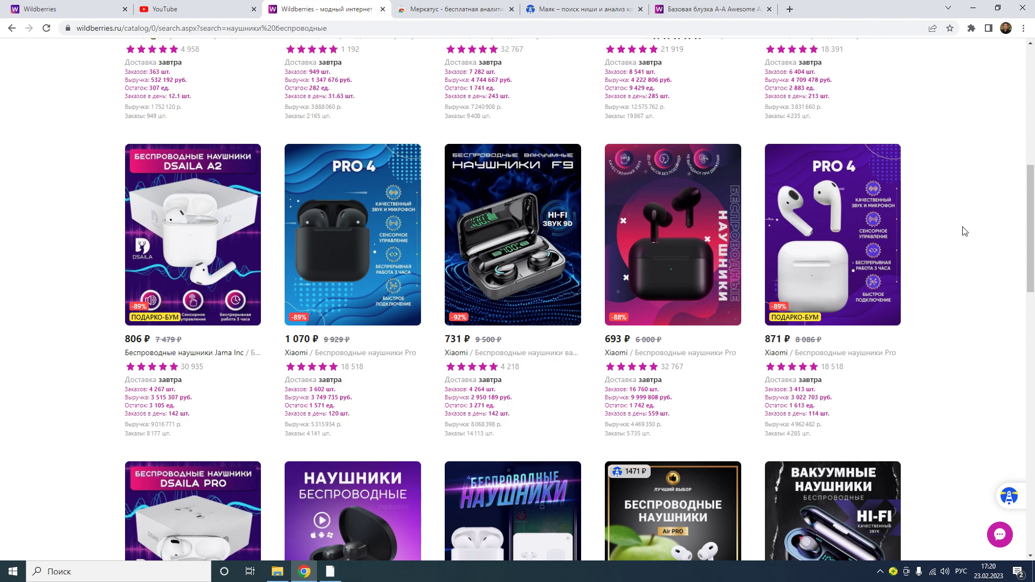
pyautogui.scroll(1, 701, 105)
pyautogui.scroll(-1, 857, 167)
pyautogui.scroll(-2, 247, 279)
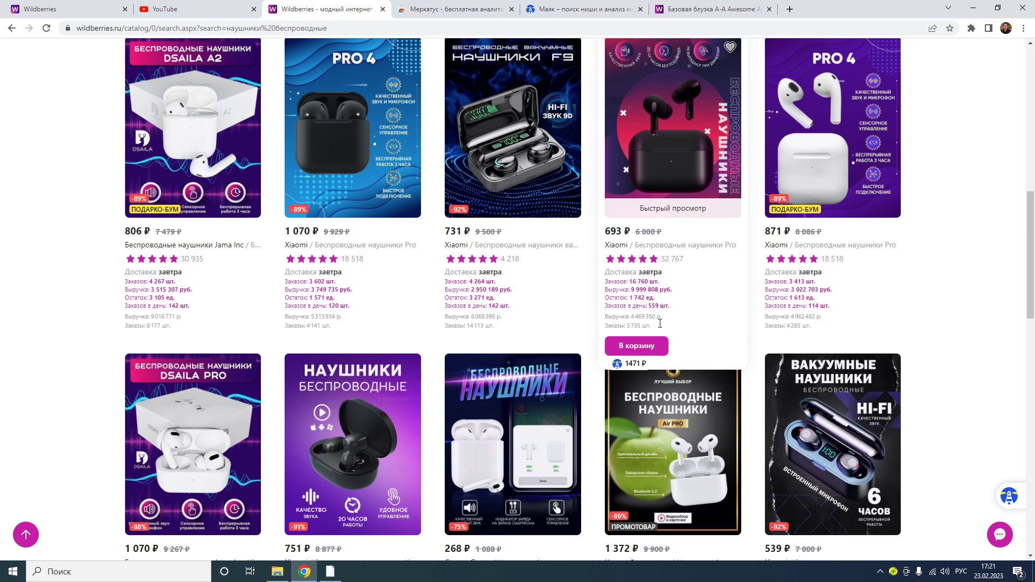
# Step: Check the figures on the third row of listings and open the 268 ₽ Cosmo Group headphones page
pyautogui.scroll(-4, 943, 280)
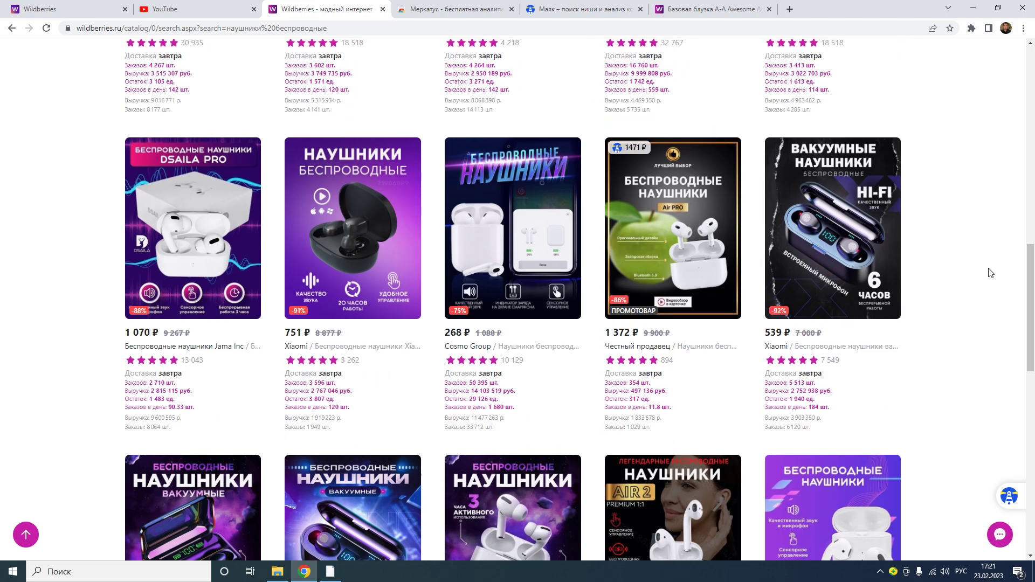
pyautogui.scroll(-3, 991, 272)
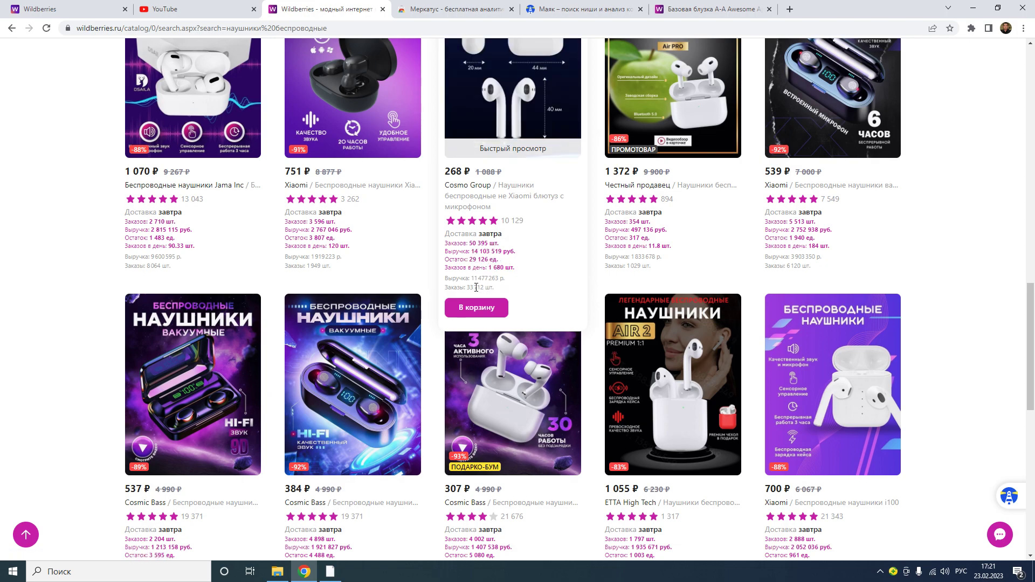
pyautogui.scroll(2, 483, 286)
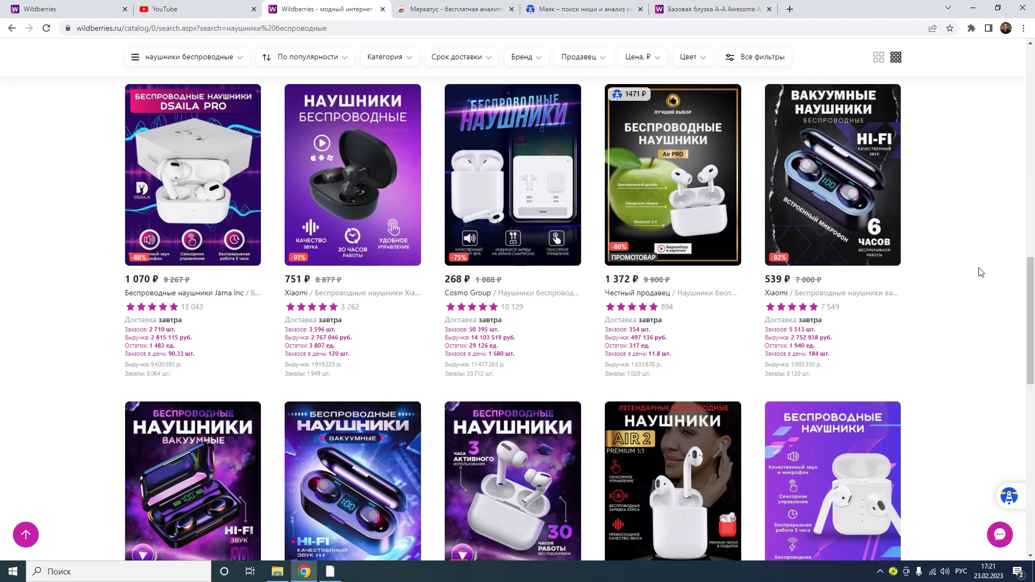
pyautogui.moveTo(495, 314)
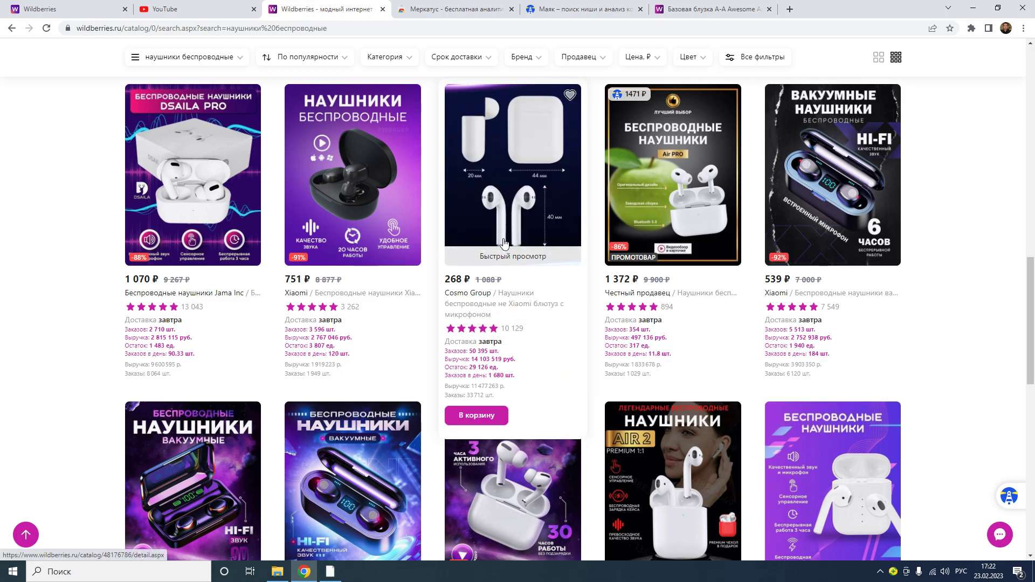
pyautogui.click(520, 201)
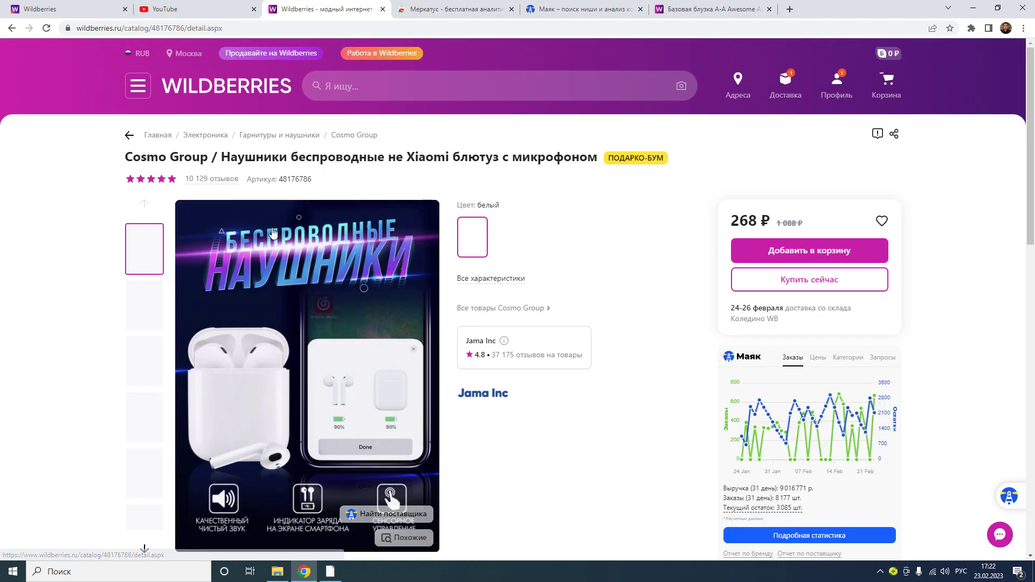
# Step: Compare the Cosmo Group headphones' sales data in the Меркатус and Маяк panels, and show Маяк's current stock by warehouse
pyautogui.scroll(-2, 566, 215)
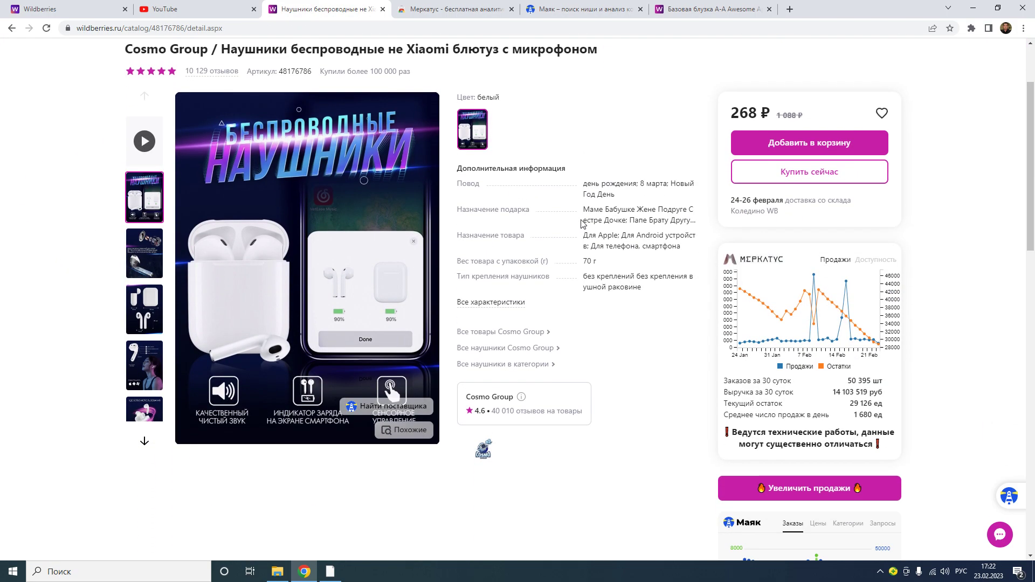
pyautogui.scroll(-1, 583, 223)
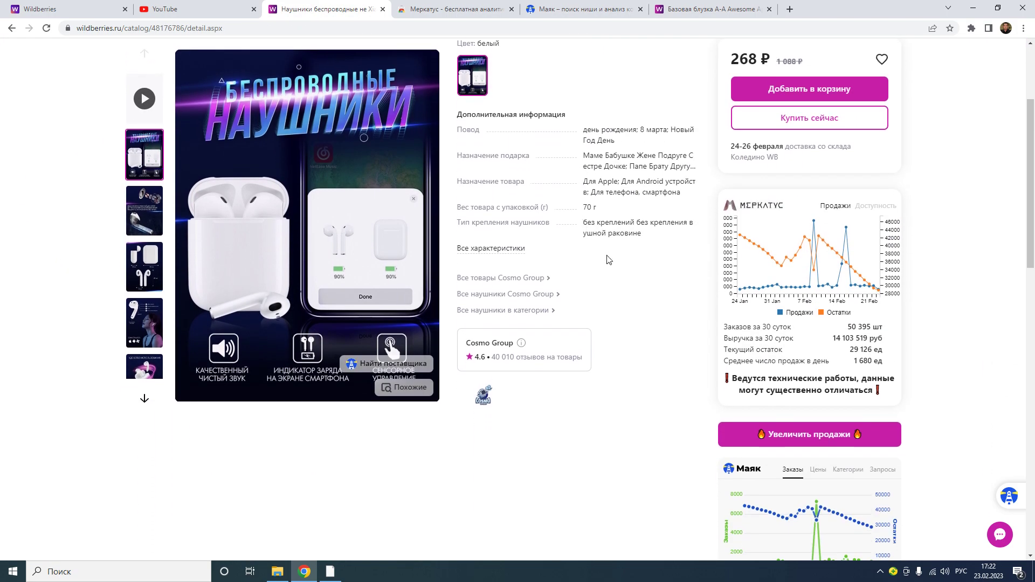
pyautogui.scroll(-2, 619, 268)
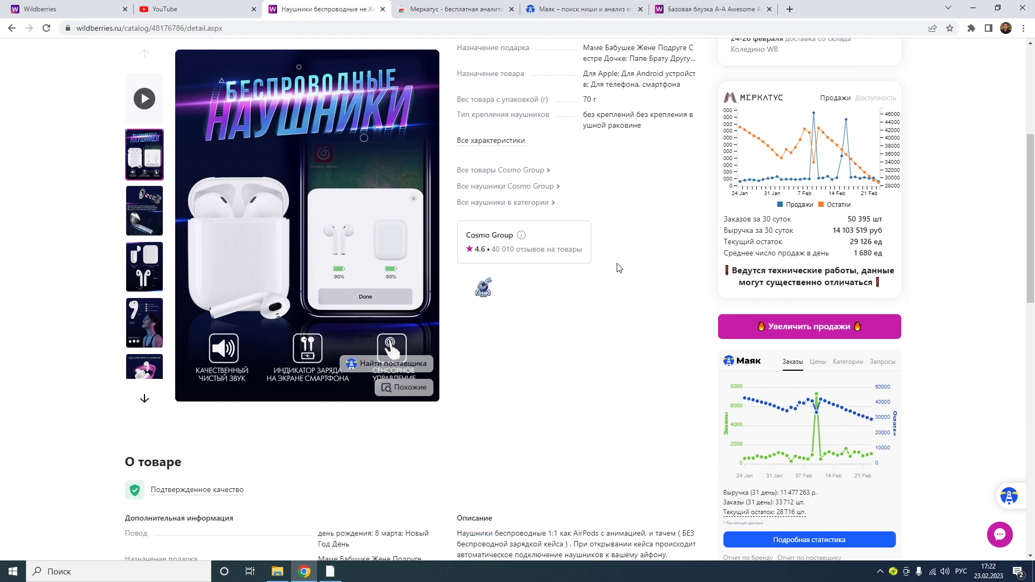
pyautogui.scroll(5, 618, 268)
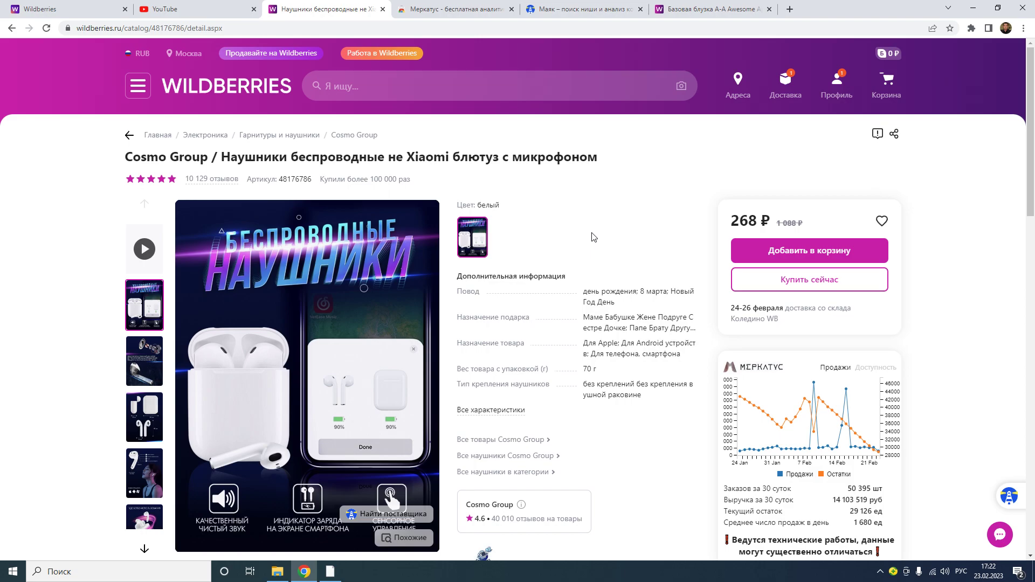
pyautogui.scroll(-8, 635, 261)
pyautogui.moveTo(788, 351)
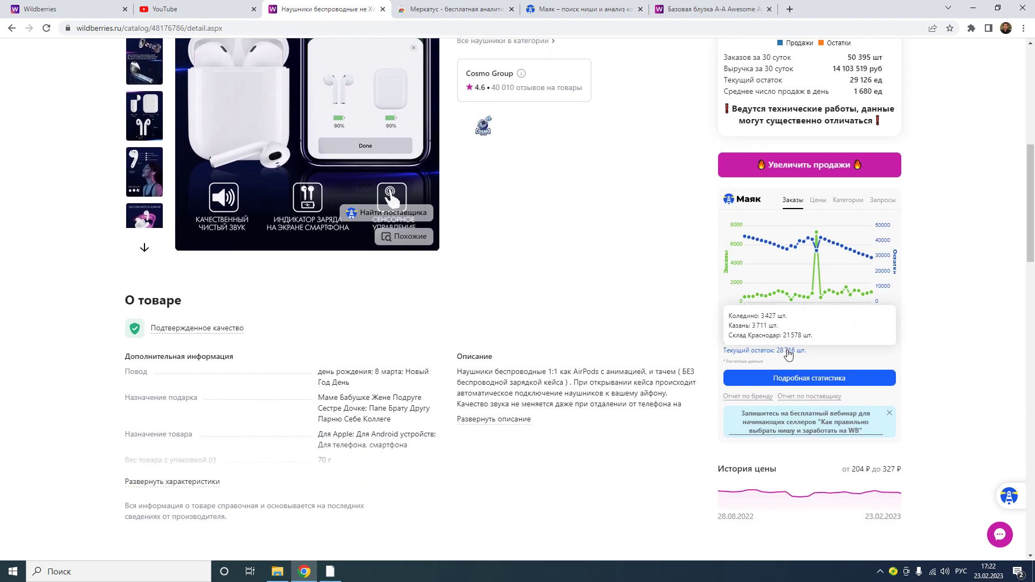
# Step: Look over the Cosmo Group headphones page, examining the Меркатус and Маяк panels, related products and customer reviews
pyautogui.scroll(7, 625, 261)
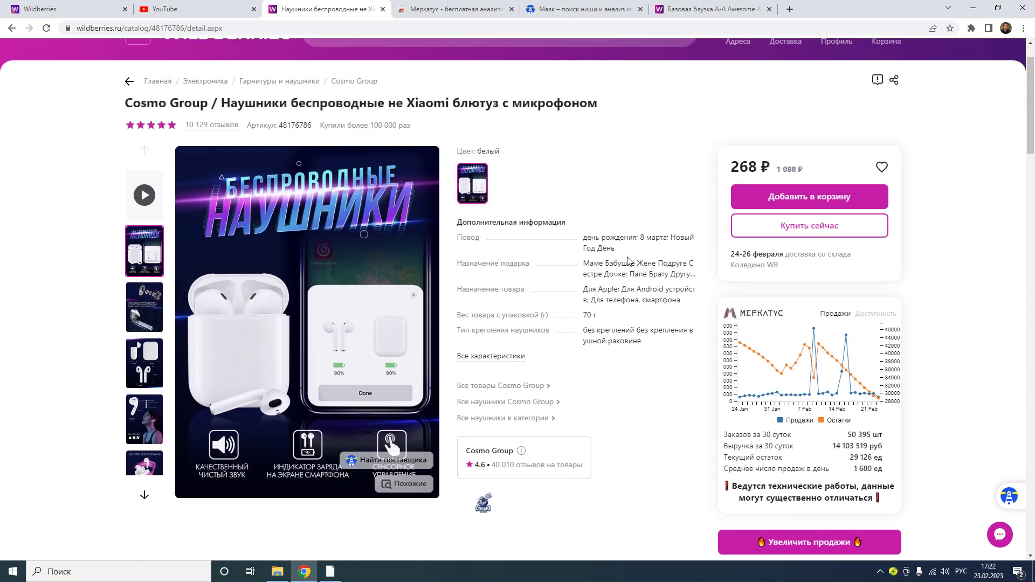
pyautogui.scroll(-8, 629, 261)
pyautogui.moveTo(777, 300)
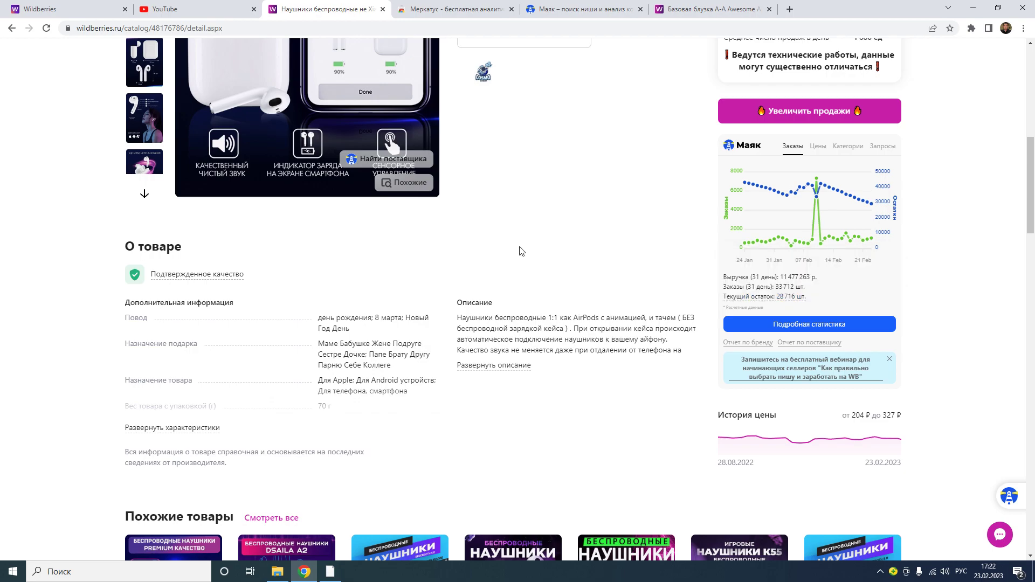
pyautogui.scroll(-15, 75, 278)
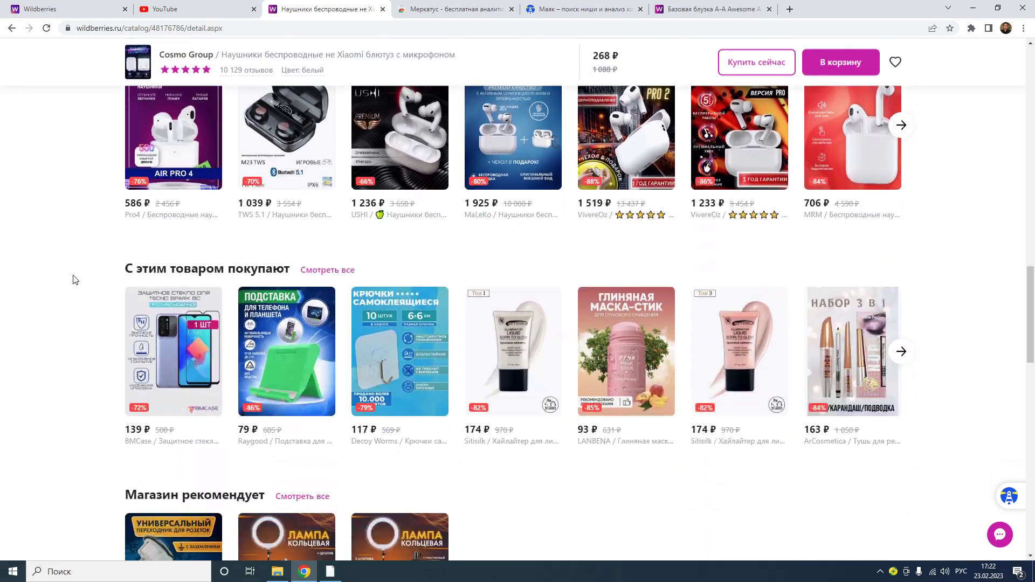
pyautogui.scroll(-4, 74, 278)
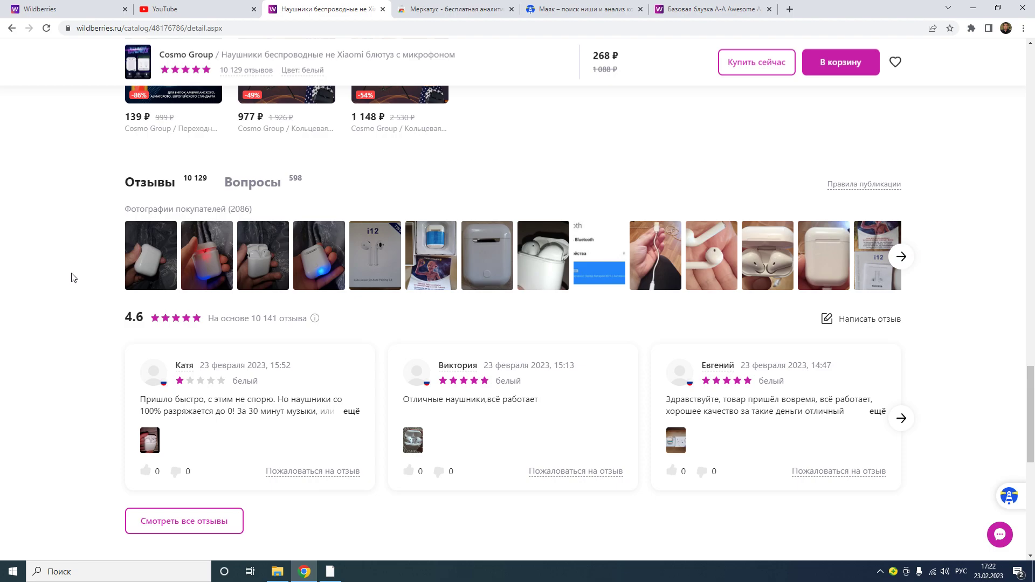
pyautogui.scroll(18, 75, 278)
pyautogui.scroll(4, 533, 349)
pyautogui.scroll(-3, 525, 375)
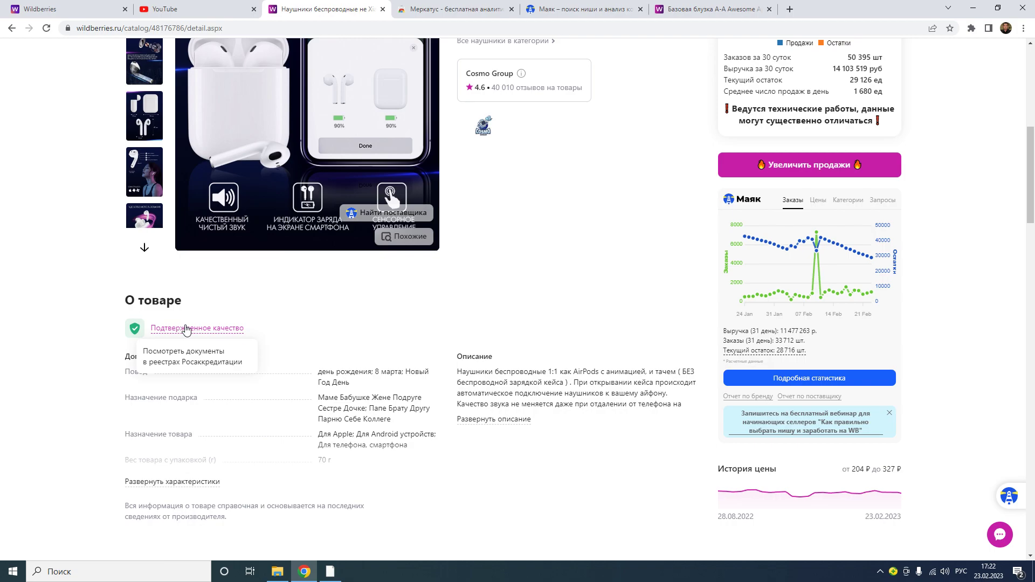
pyautogui.scroll(6, 423, 298)
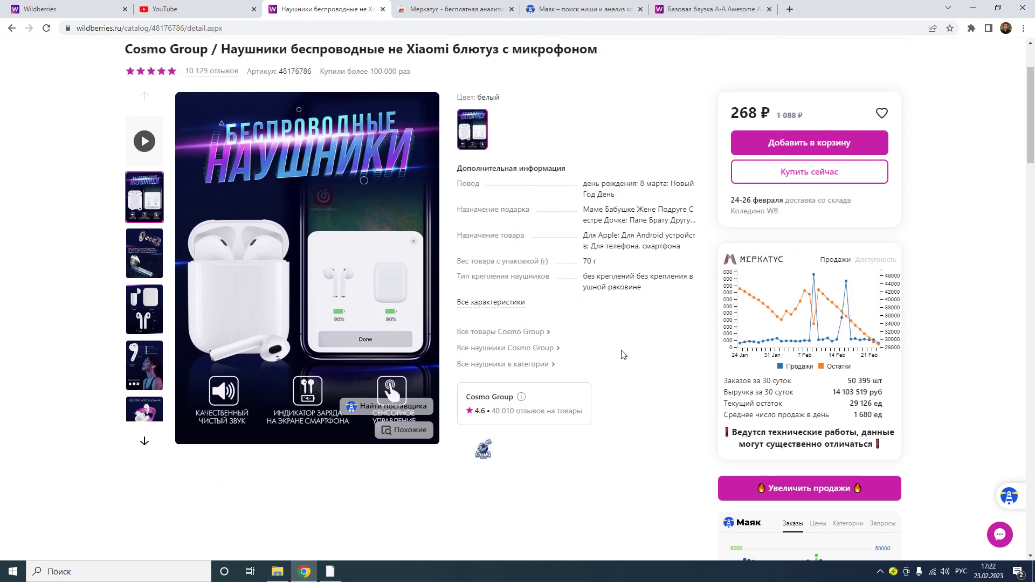
# Step: Open the Cosmo Group brand catalogue in a separate tab, check both tools' brand totals and return to the headphones page
pyautogui.middleClick(483, 448)
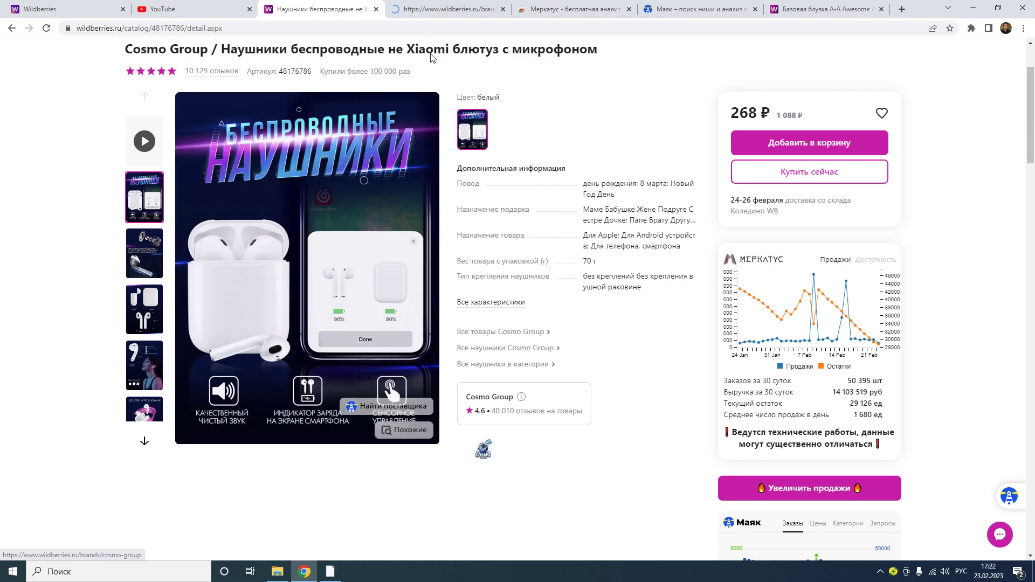
pyautogui.click(445, 14)
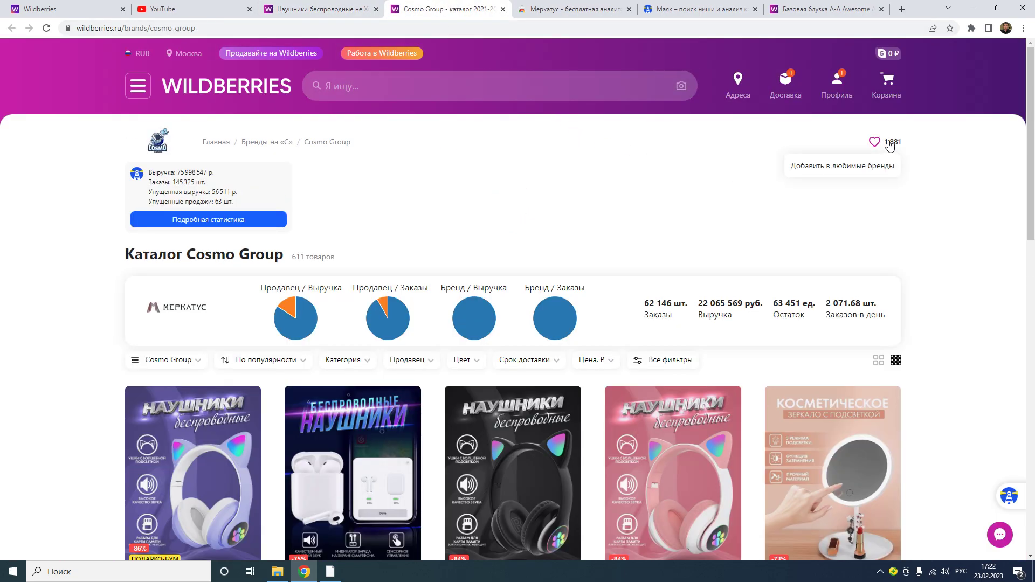
pyautogui.click(369, 11)
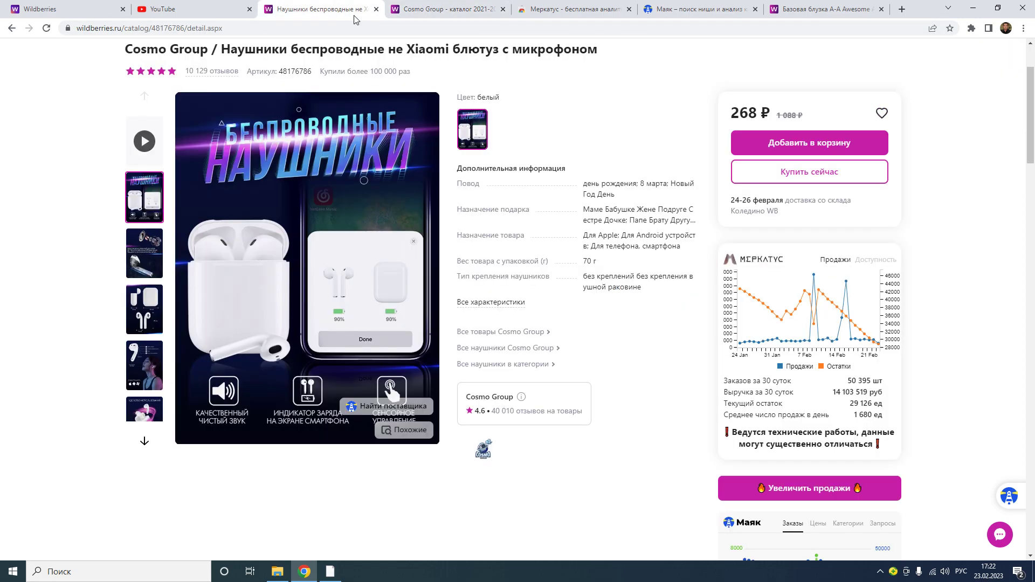
# Step: Close the browser tabs with the Меркатус page, the Маяк page and the Базовая блузка product
pyautogui.middleClick(582, 8)
pyautogui.middleClick(582, 7)
pyautogui.middleClick(582, 7)
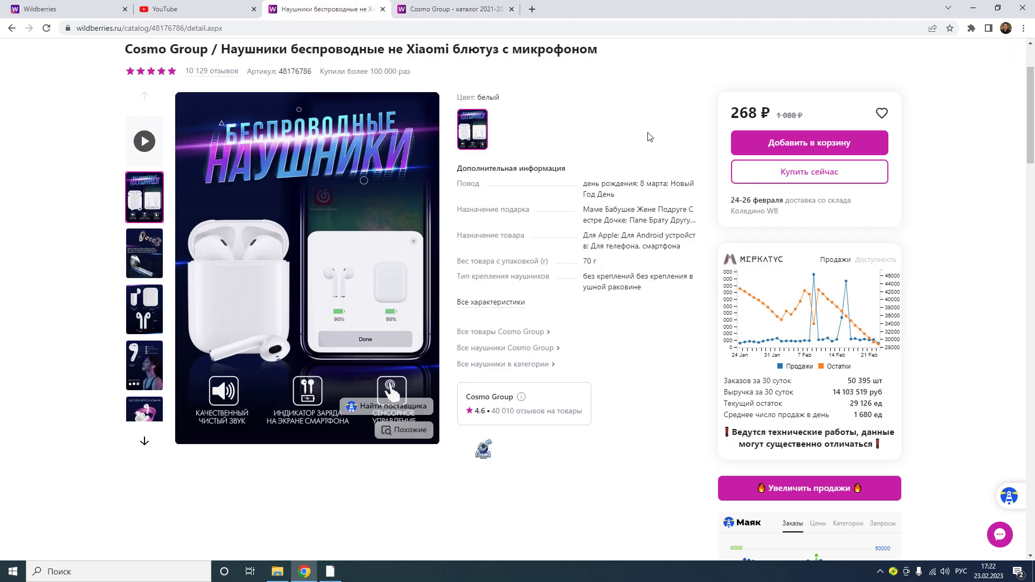
# Step: Open the Cosmo Group seller page from the headphones listing and look through the seller's product cards
pyautogui.scroll(2, 626, 167)
pyautogui.scroll(-4, 613, 178)
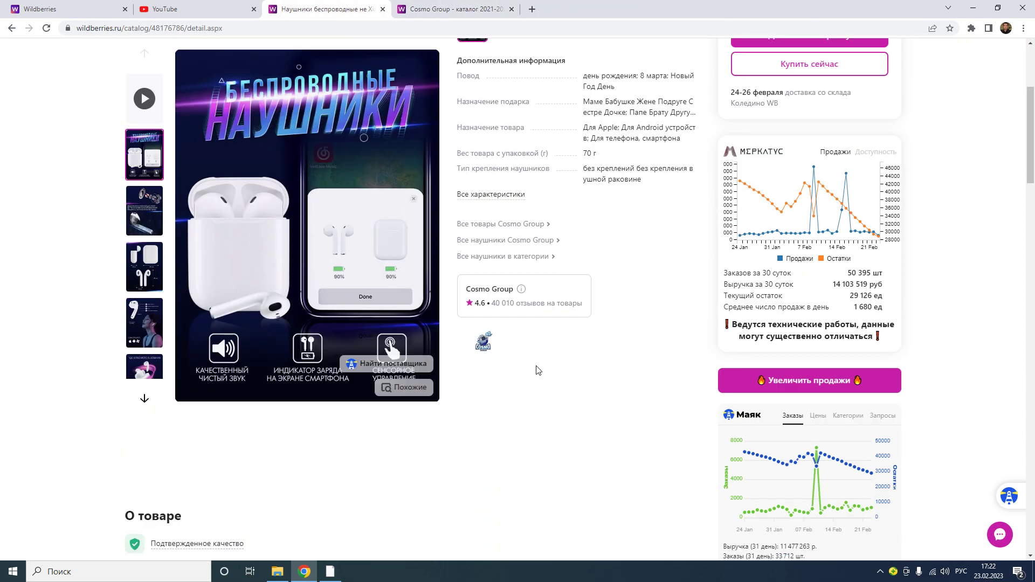
pyautogui.click(504, 295)
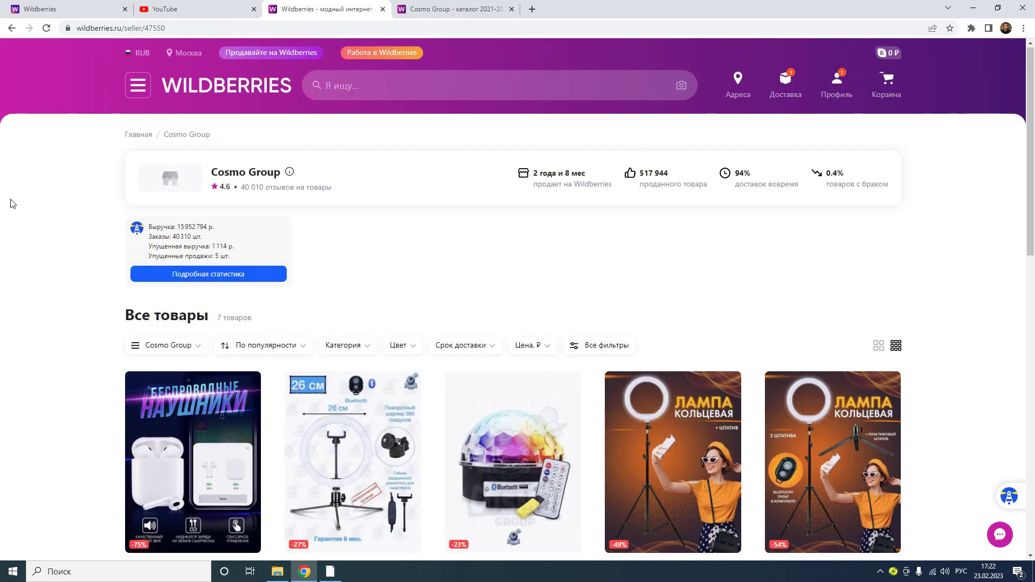
pyautogui.scroll(-5, 12, 204)
pyautogui.scroll(-2, 31, 252)
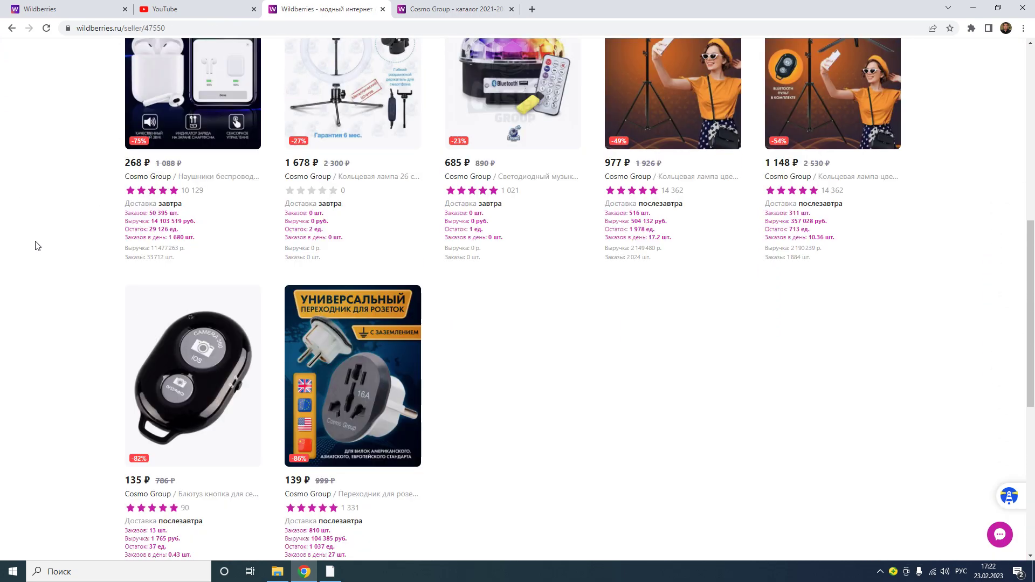
pyautogui.scroll(2, 36, 245)
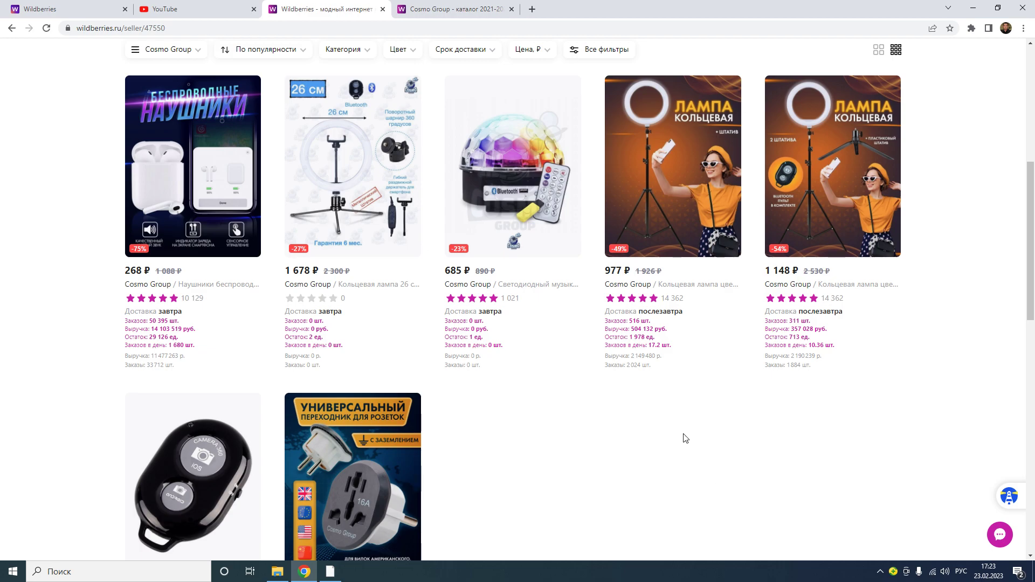
# Step: Compare the Меркатус and Маяк sales figures for the seller's 977 ₽ and 1 148 ₽ ring lamps, selfie button and socket adapter
pyautogui.moveTo(708, 367)
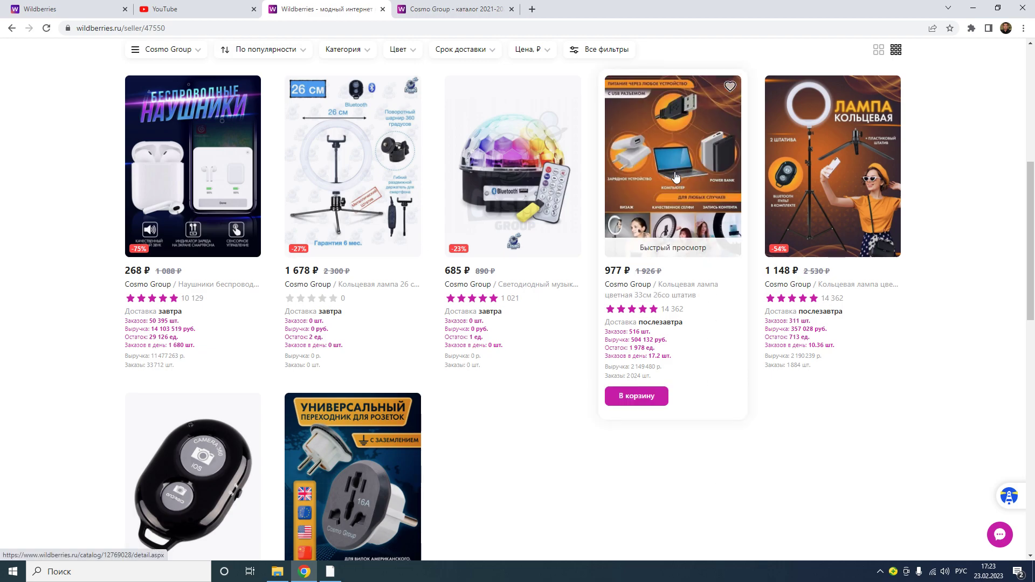
pyautogui.moveTo(828, 182)
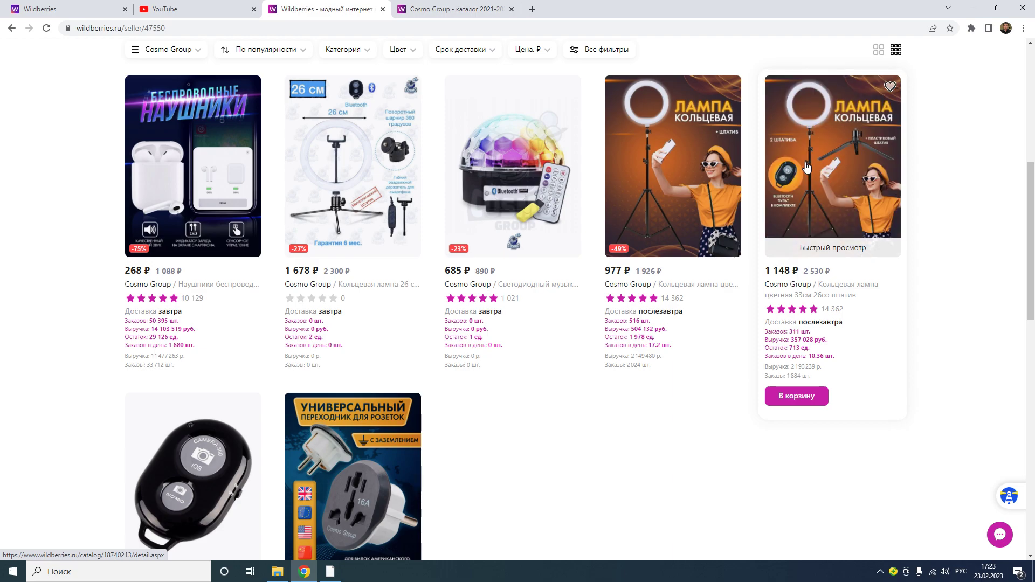
pyautogui.scroll(-4, 541, 431)
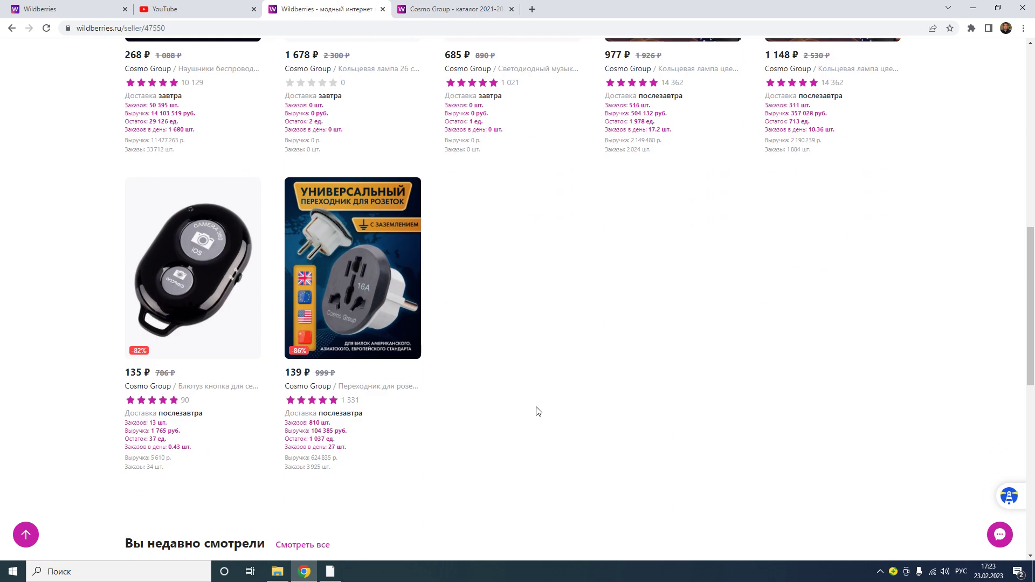
pyautogui.scroll(-1, 536, 411)
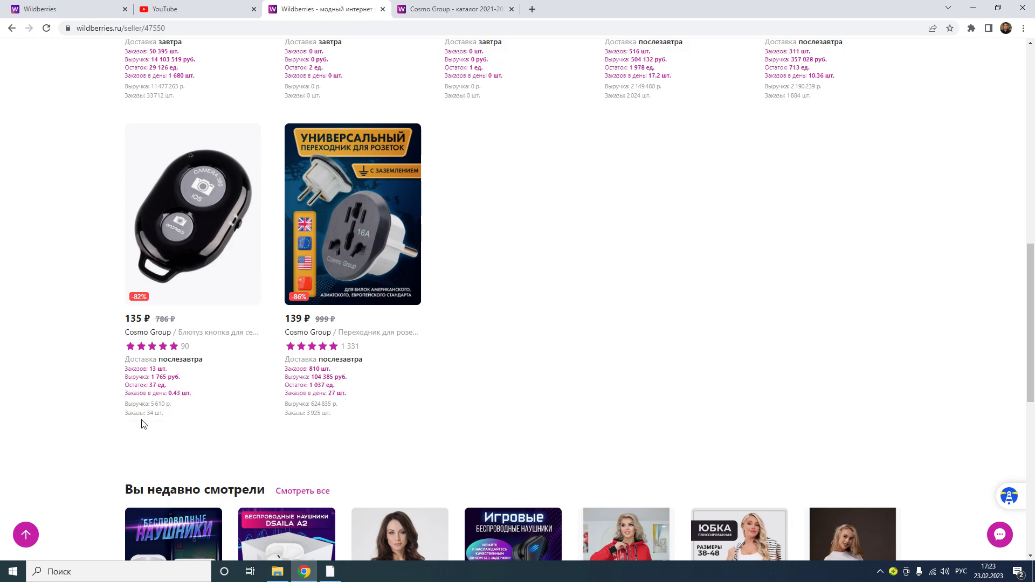
pyautogui.moveTo(161, 417)
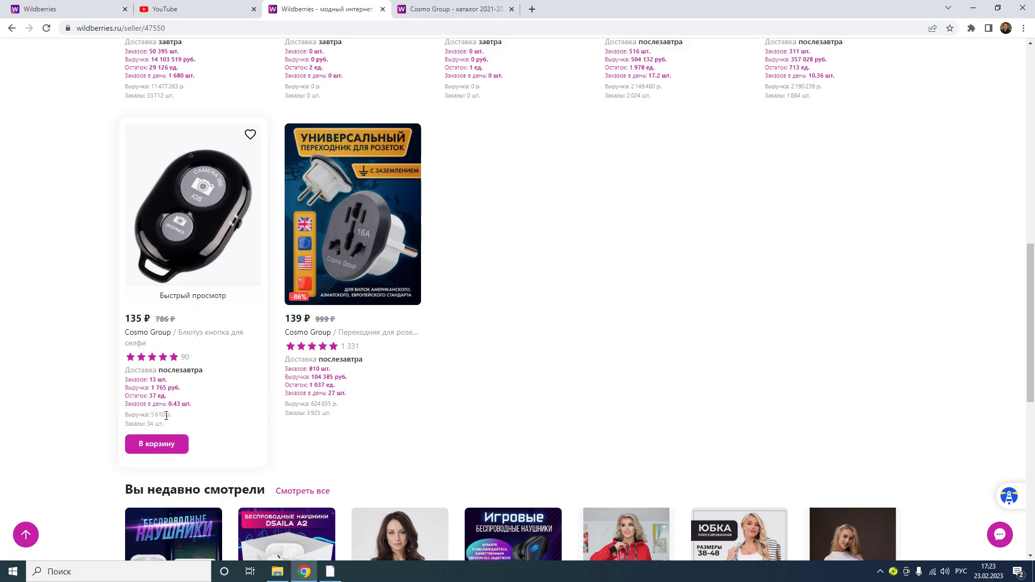
pyautogui.moveTo(326, 413)
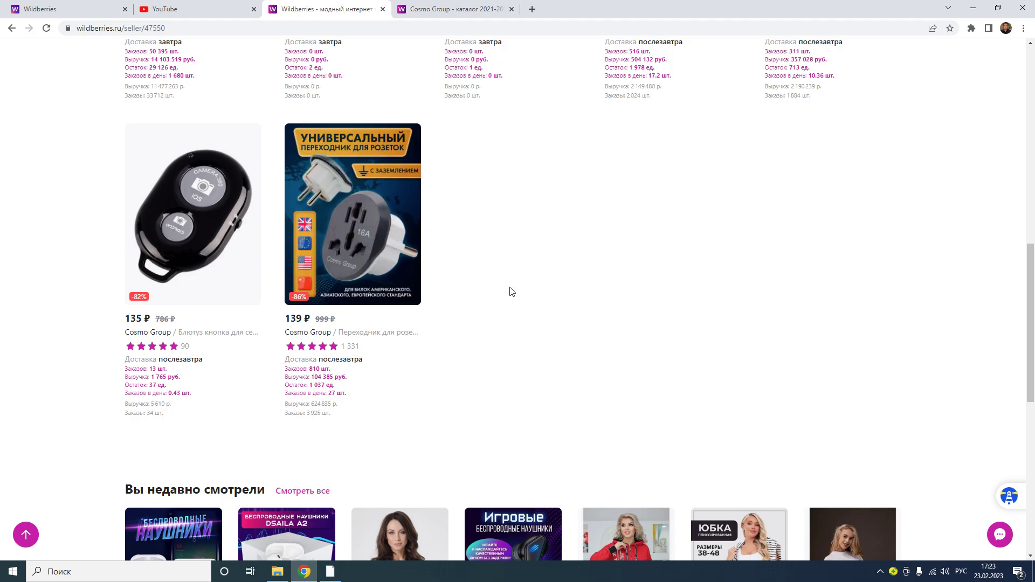
# Step: Compare the seller's overall revenue and orders in the Маяк and Меркатус summaries, including Маяк's lost revenue
pyautogui.scroll(7, 51, 321)
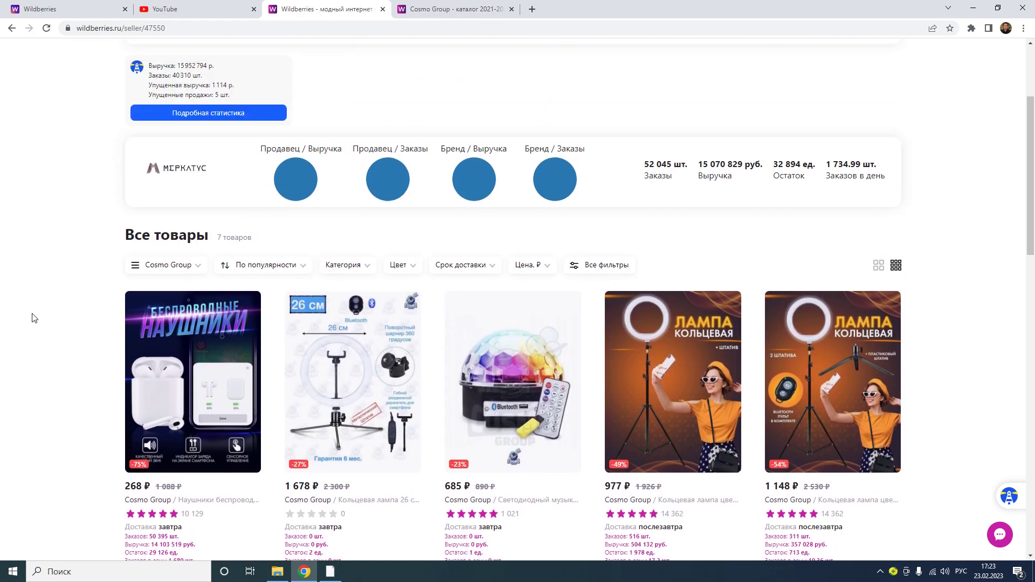
pyautogui.scroll(5, 32, 318)
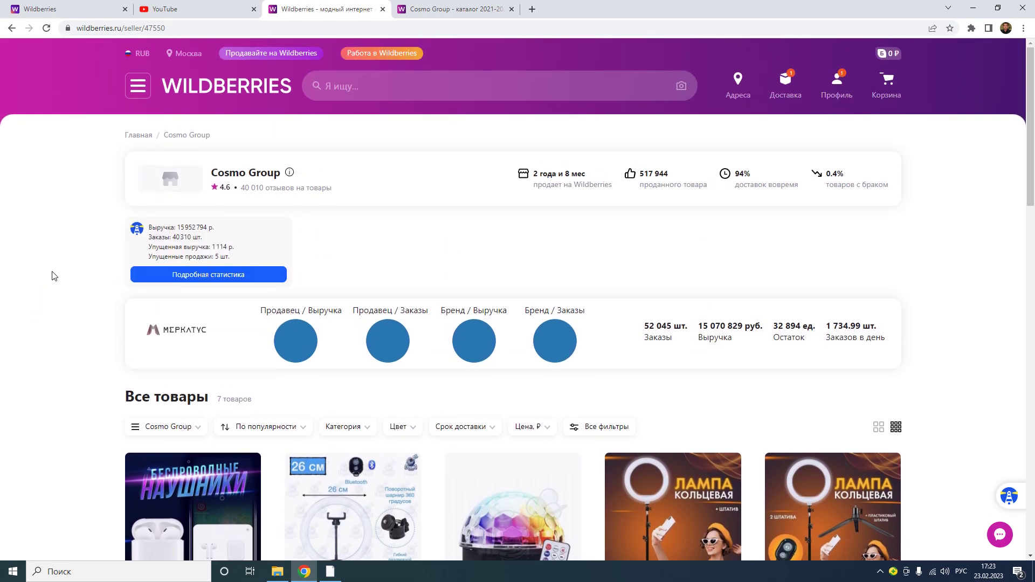
pyautogui.moveTo(179, 226); pyautogui.dragTo(209, 228)
pyautogui.click(241, 233)
pyautogui.click(215, 237)
pyautogui.click(267, 241)
pyautogui.click(233, 261)
pyautogui.moveTo(213, 247); pyautogui.dragTo(231, 249)
pyautogui.scroll(-10, 59, 276)
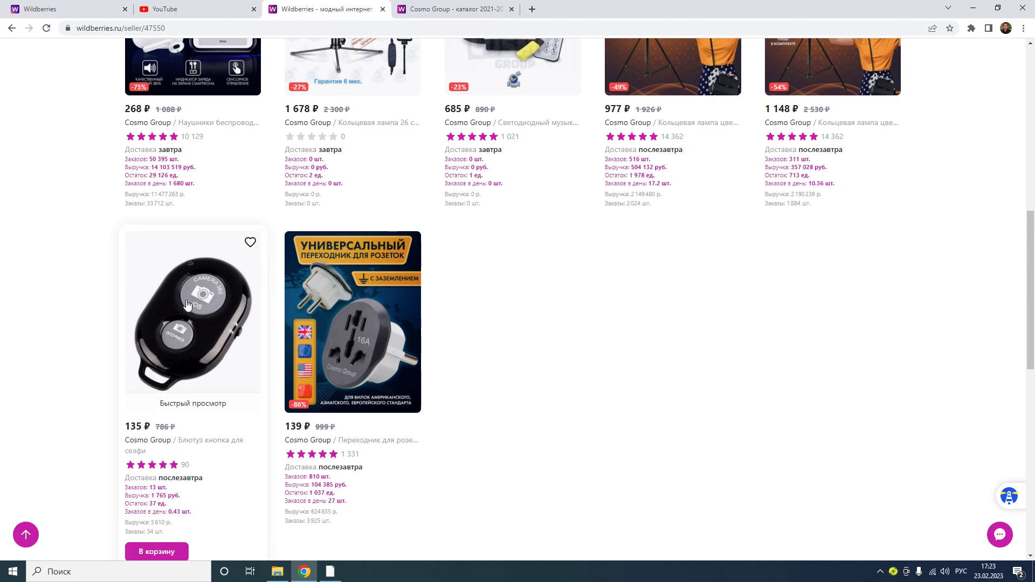
pyautogui.scroll(7, 1027, 372)
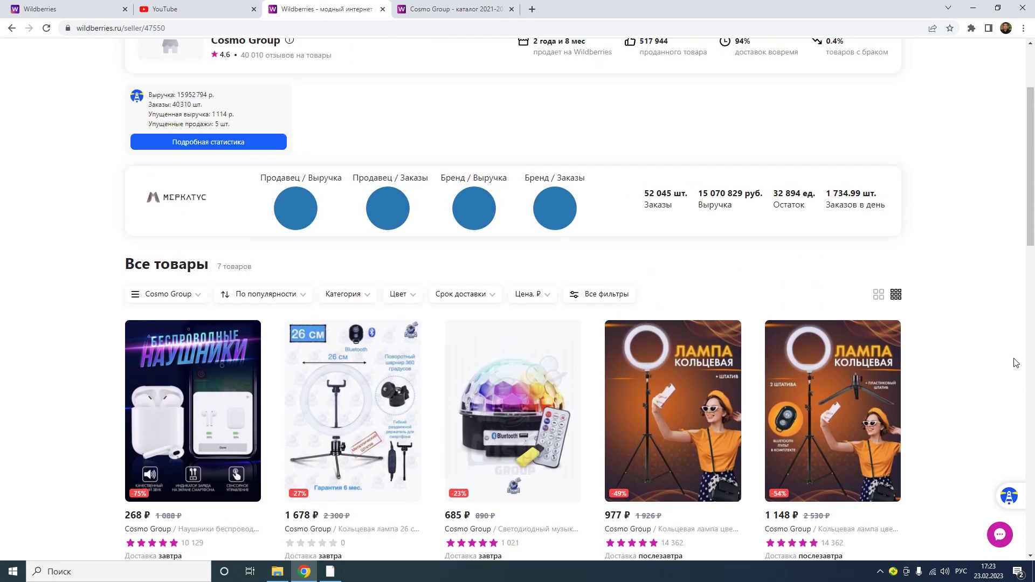
# Step: Search Google for "интернет магазин хром" in a new tab and open the Chrome Web Store
pyautogui.click(532, 9)
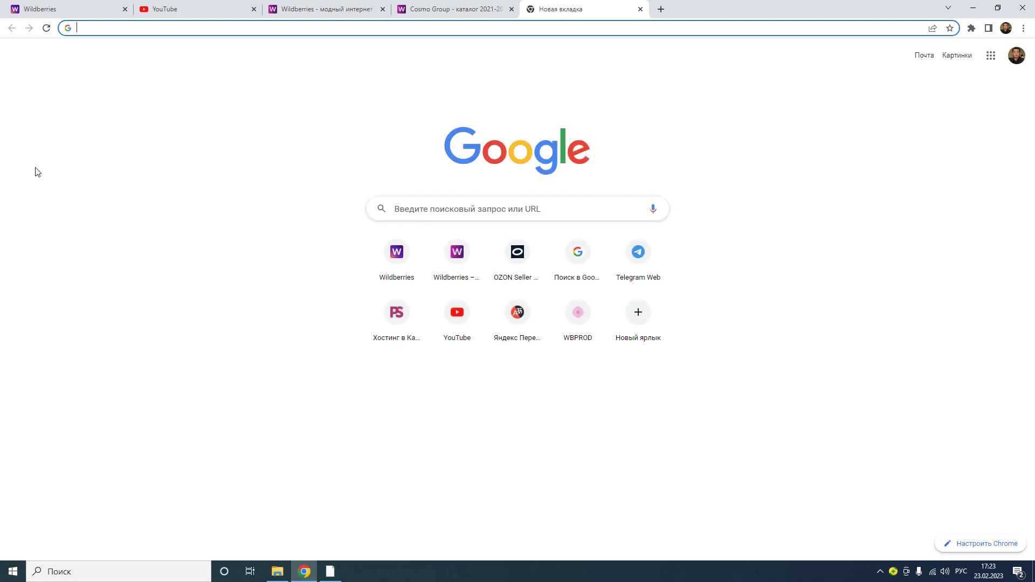
pyautogui.write('интернет магазин хром')
pyautogui.press('Right')
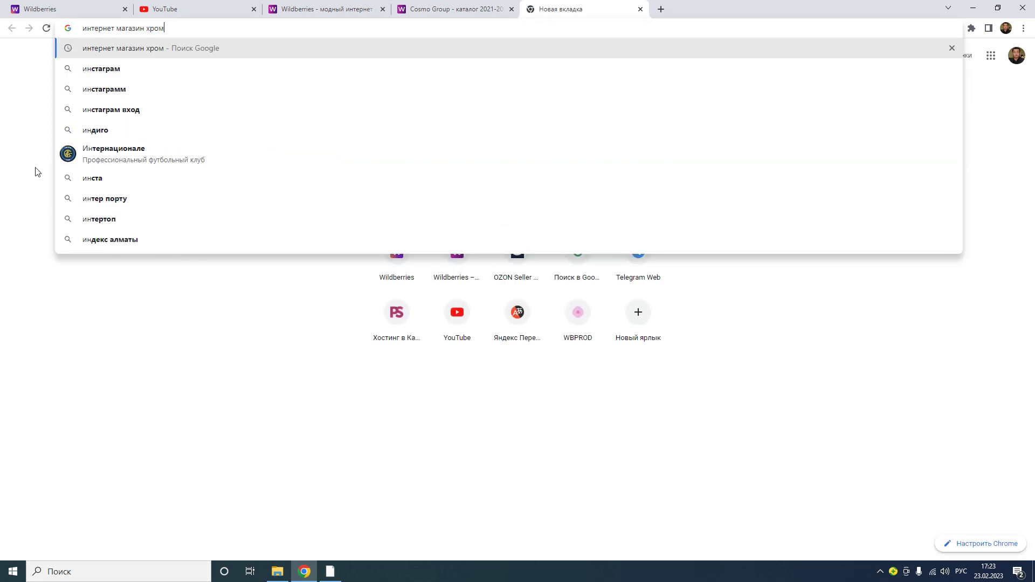
pyautogui.press('Return')
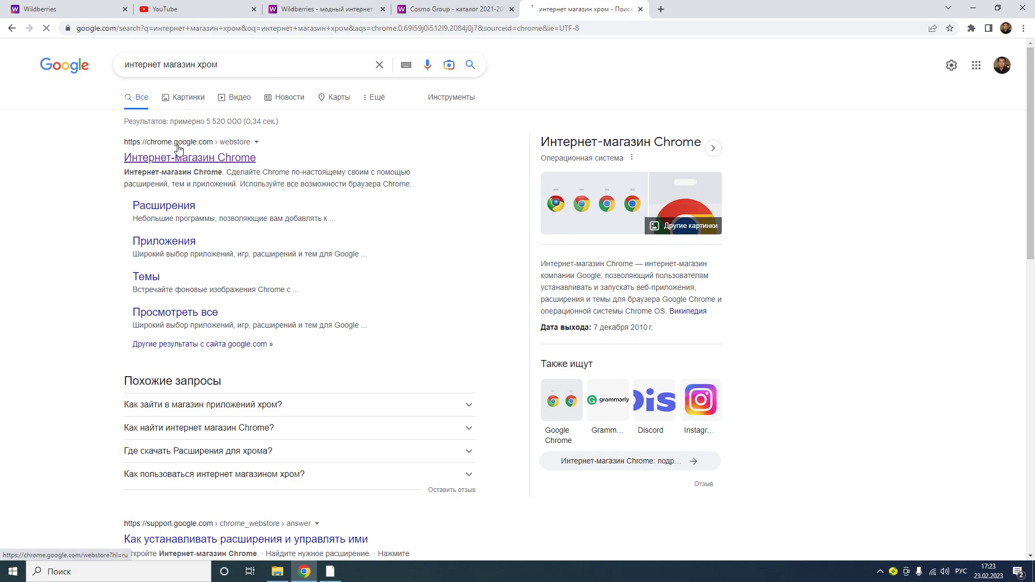
pyautogui.click(181, 161)
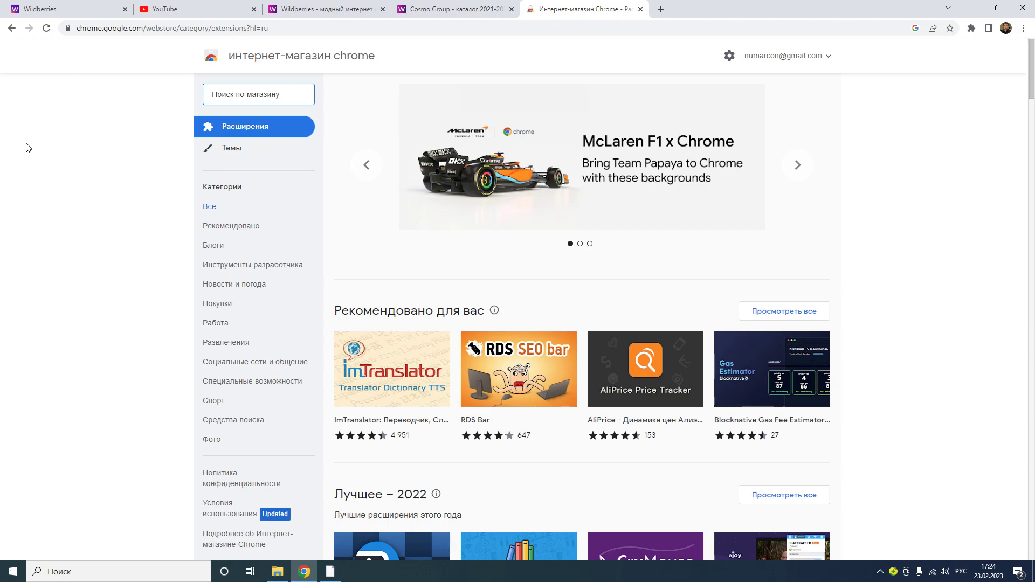
# Step: Search the Chrome Web Store for "аналитика wildberries" and show the full list of matching extensions
pyautogui.write('ана')
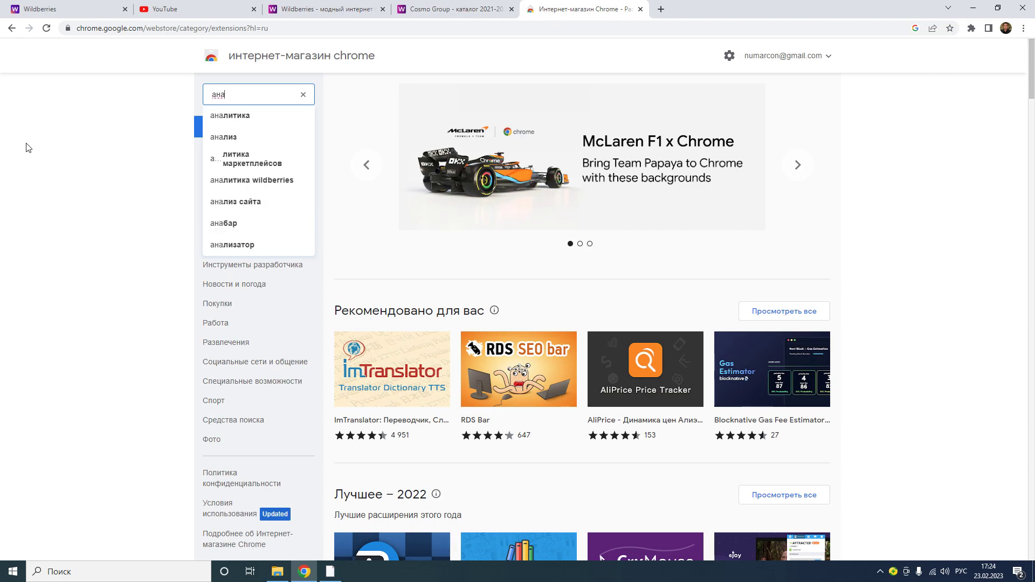
pyautogui.click(293, 180)
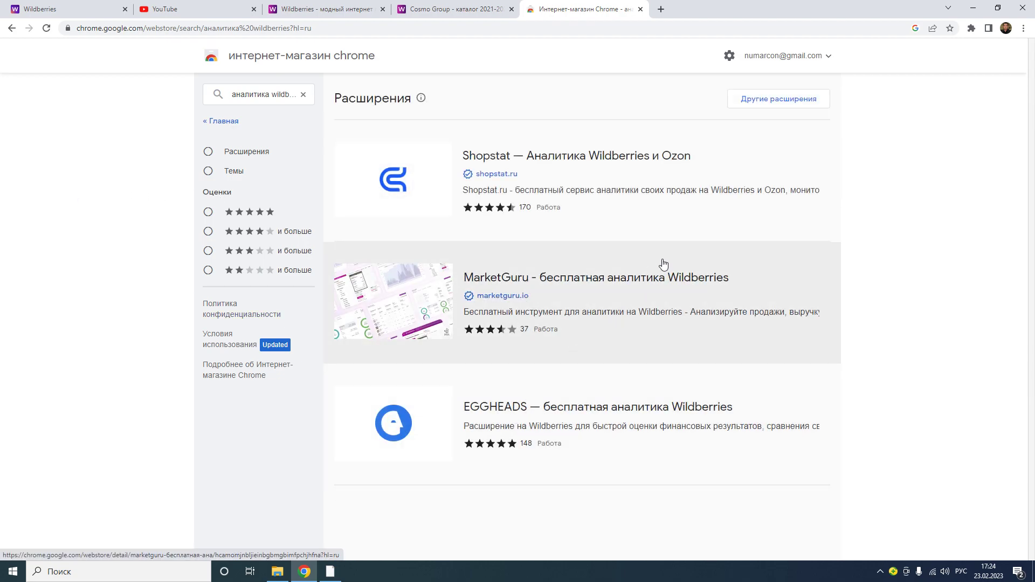
pyautogui.click(782, 101)
# Step: Look through the list of Wildberries analytics extensions, examining their names and ratings, and return to its beginning
pyautogui.scroll(-1, 642, 232)
pyautogui.scroll(-5, 637, 230)
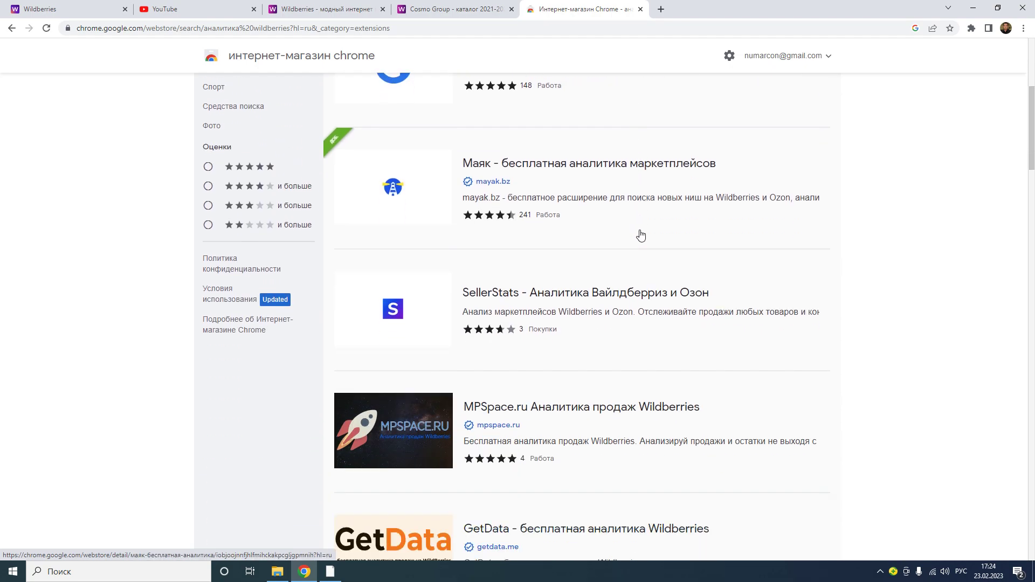
pyautogui.scroll(-3, 531, 208)
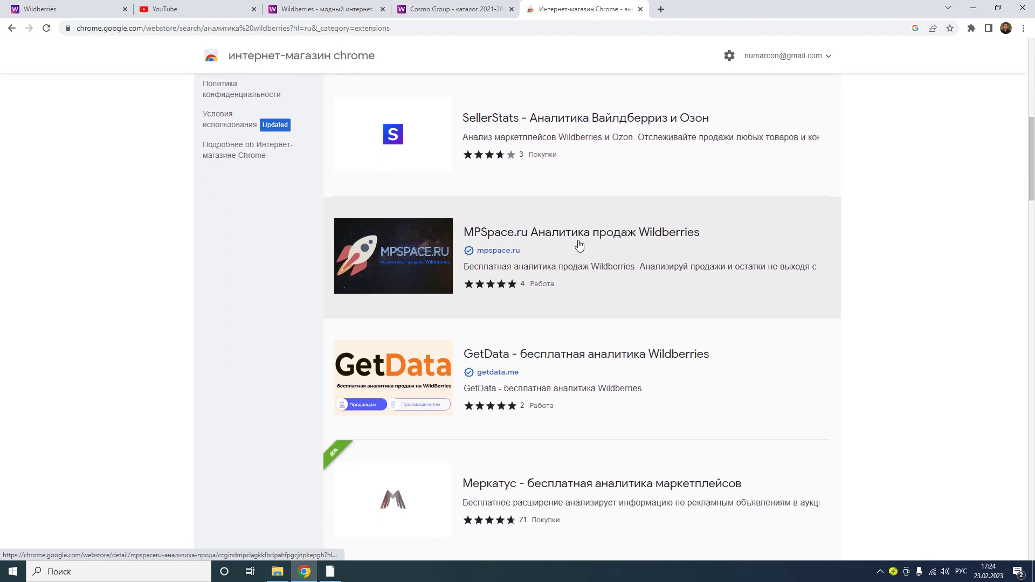
pyautogui.scroll(-3, 545, 236)
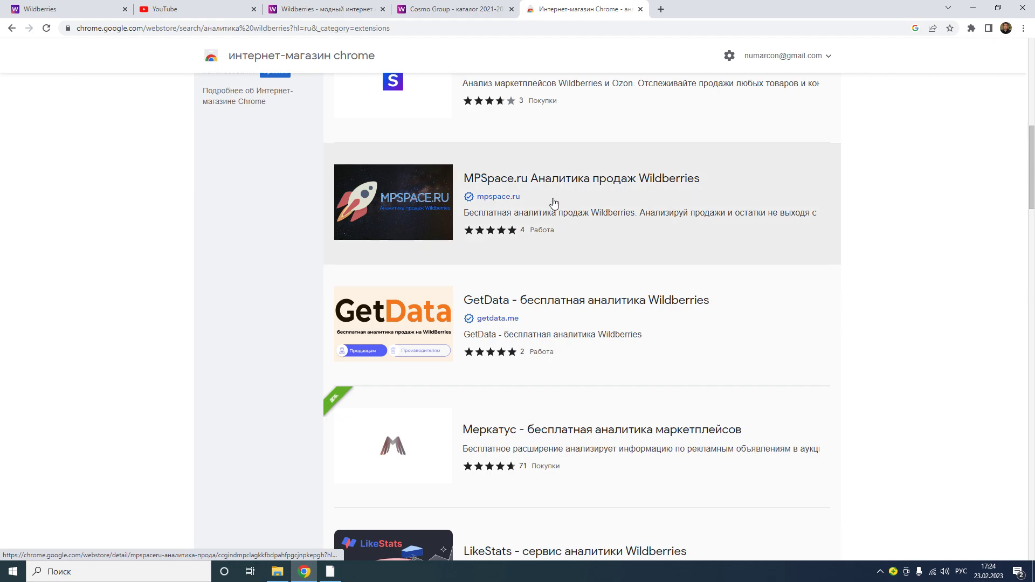
pyautogui.scroll(-3, 641, 222)
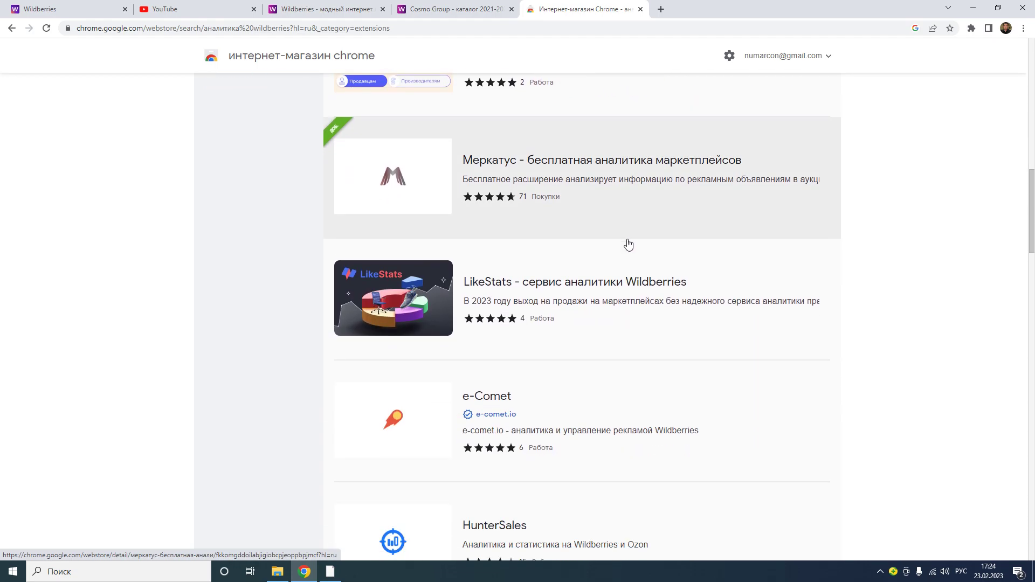
pyautogui.scroll(12, 624, 253)
pyautogui.scroll(1, 510, 220)
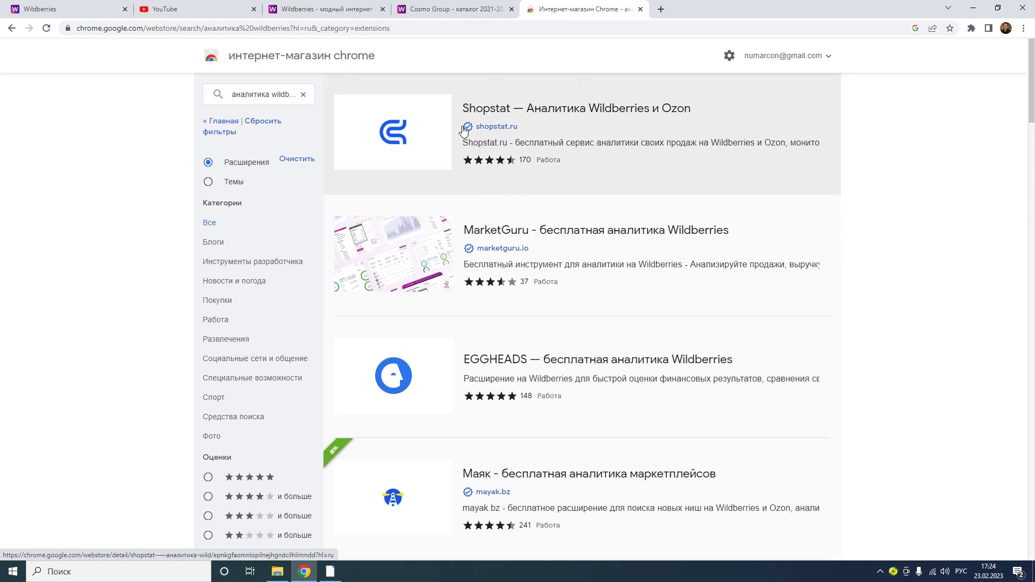
# Step: Replace the Chrome Web Store search with "sellematics" and open the Sellematics extension's page
pyautogui.click(299, 99)
pyautogui.click(303, 95)
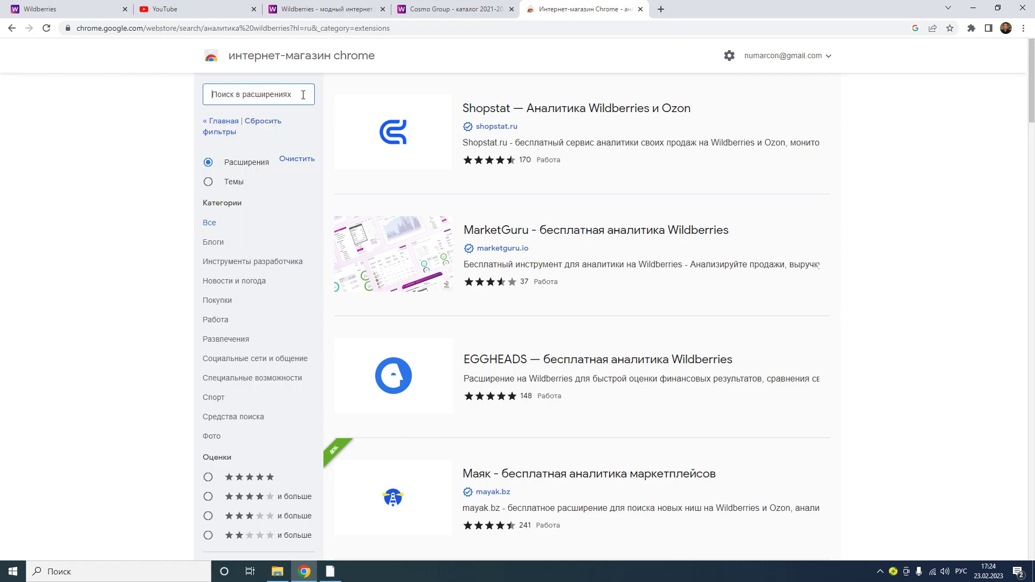
pyautogui.hotkey('alt', 'shift')
pyautogui.write('sellema')
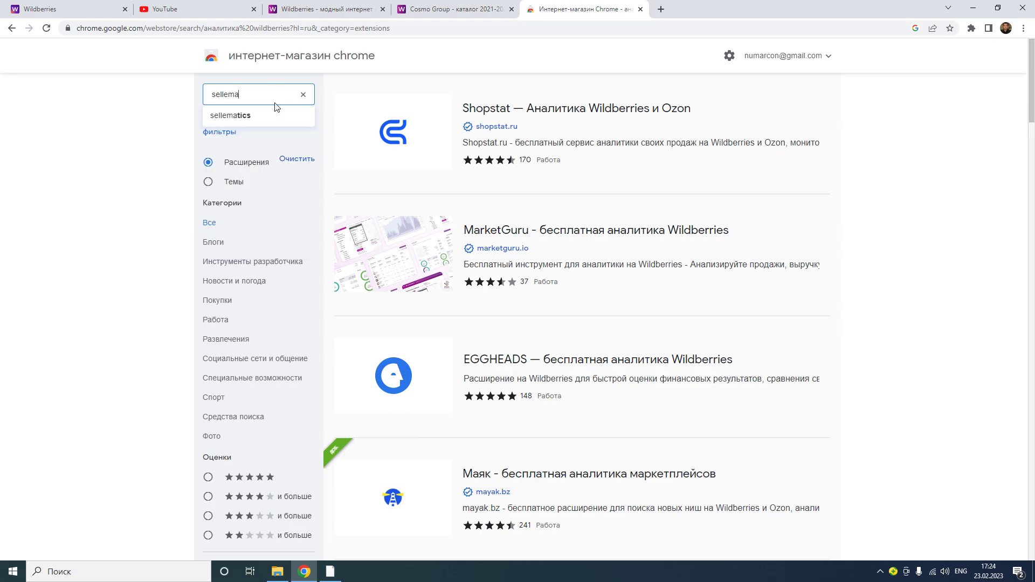
pyautogui.click(267, 115)
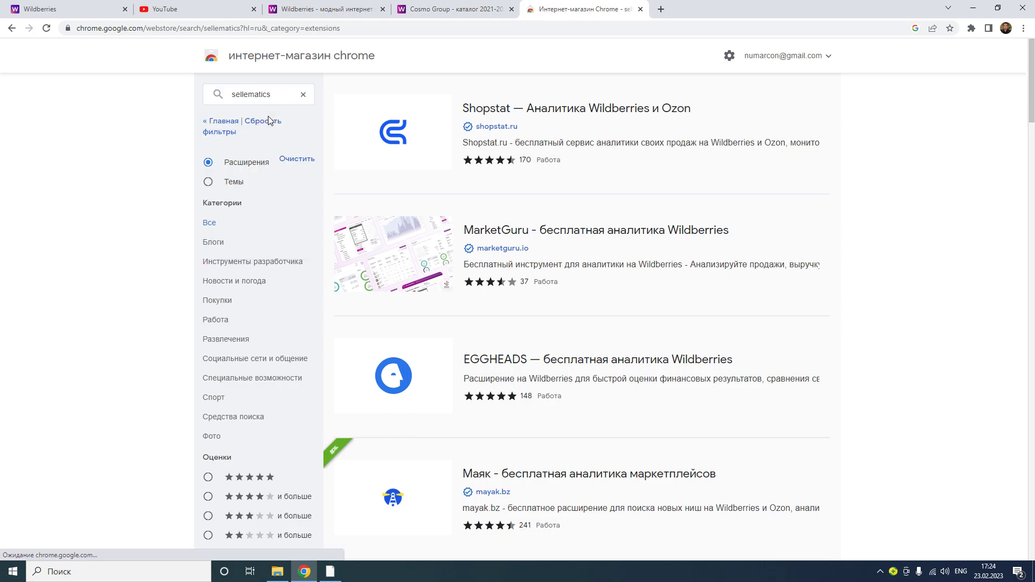
pyautogui.click(527, 120)
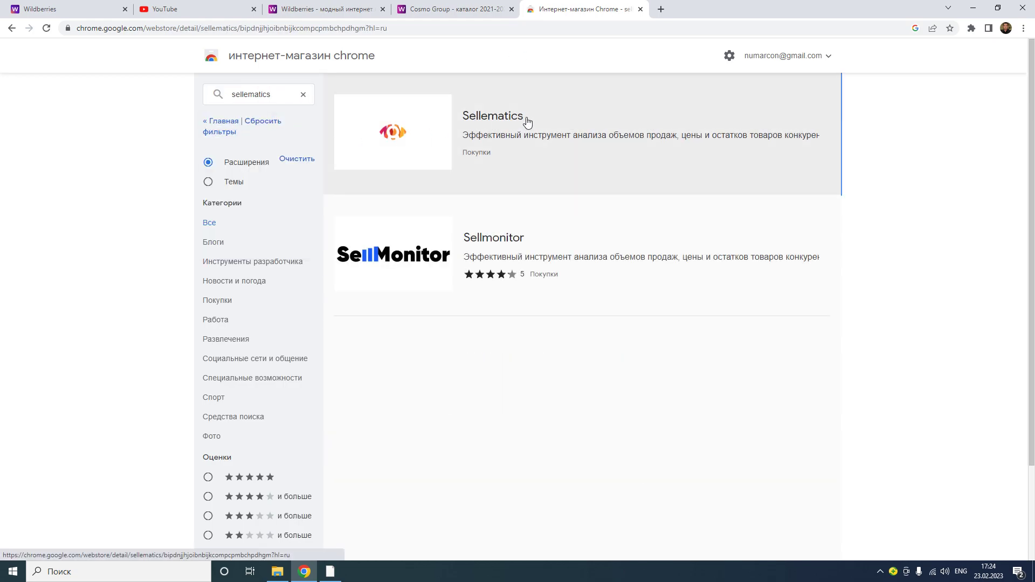
# Step: Install the Sellematics extension in Chrome and dismiss the installation notice
pyautogui.click(747, 132)
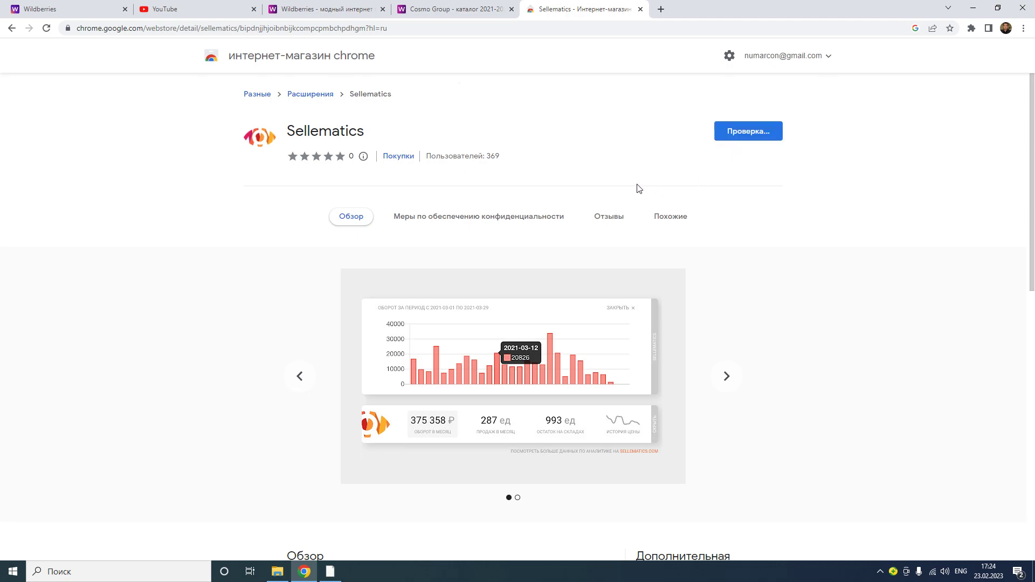
pyautogui.click(563, 139)
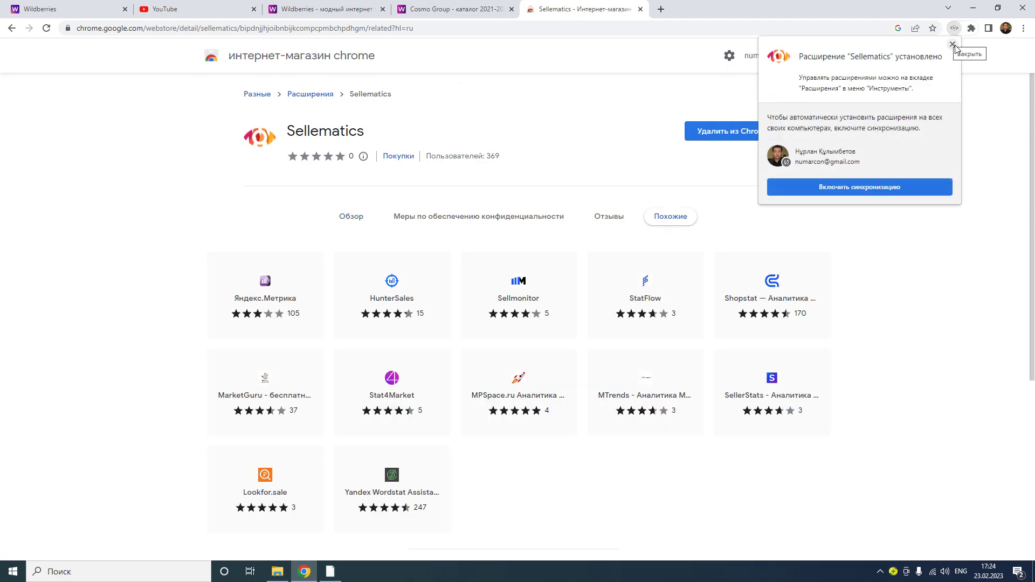
pyautogui.click(952, 45)
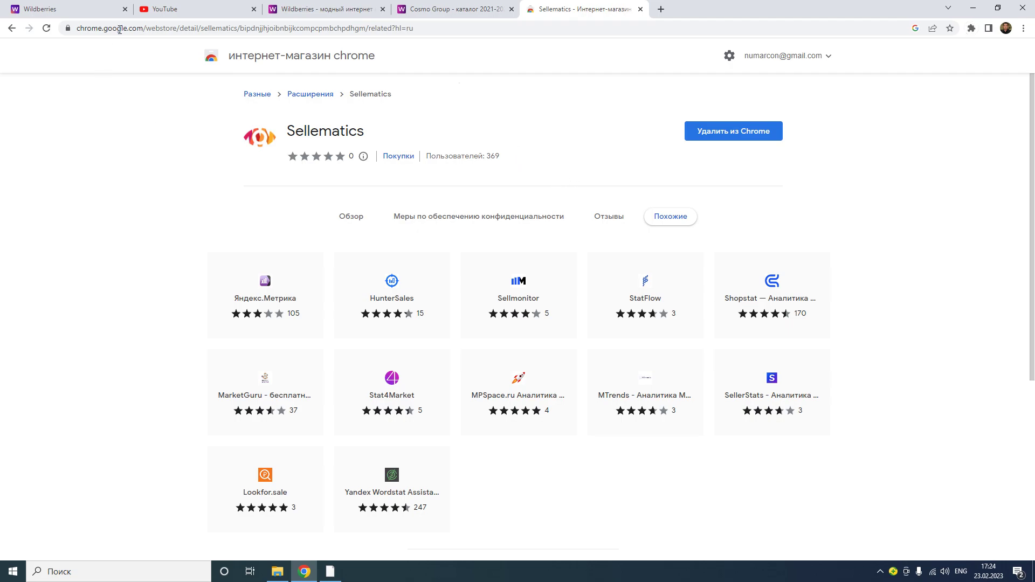
# Step: Open the wireless earphones product from the Cosmo Group seller page on Wildberries and reload the product page
pyautogui.click(327, 9)
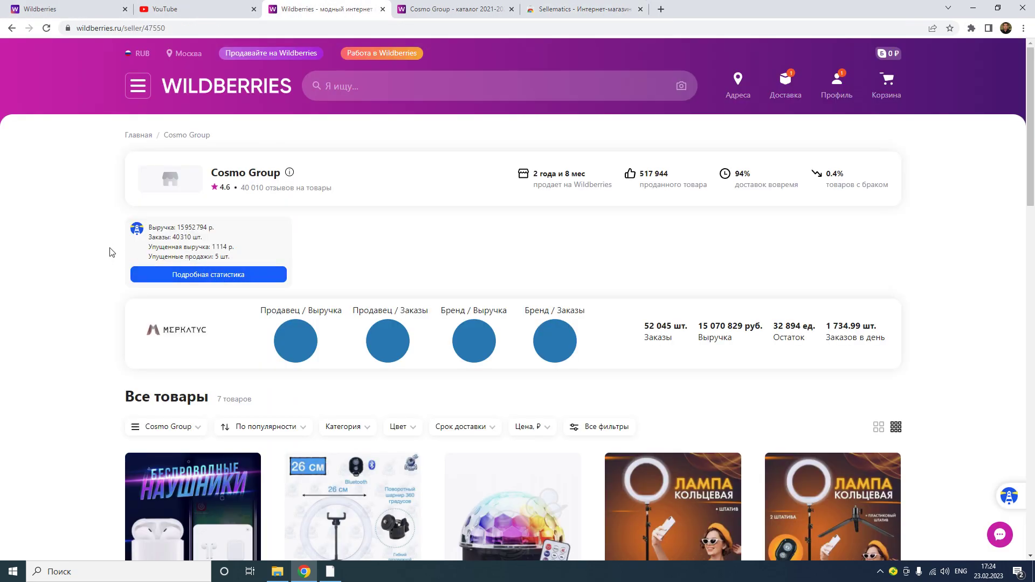
pyautogui.scroll(-5, 99, 315)
pyautogui.click(229, 232)
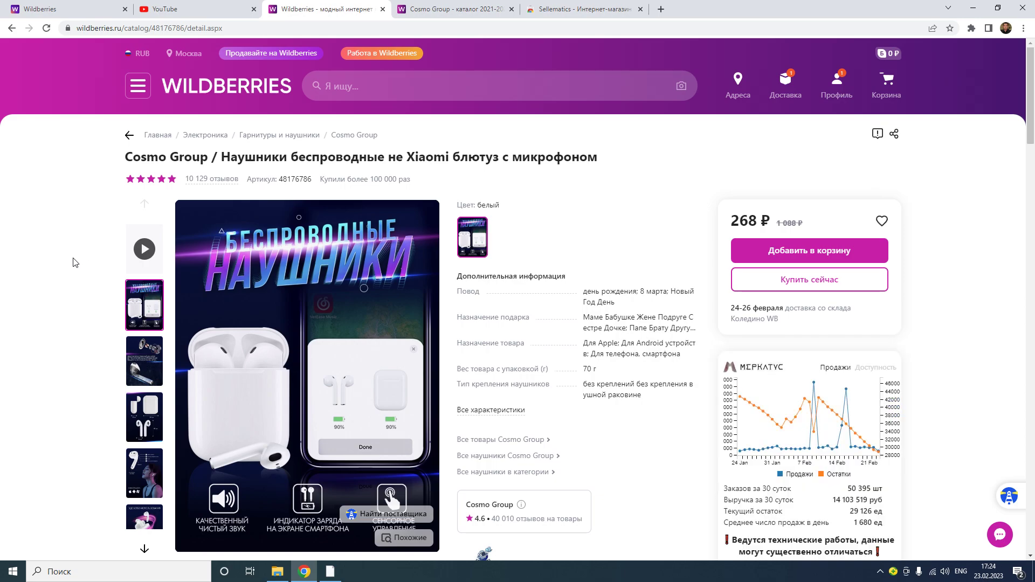
pyautogui.press('F5')
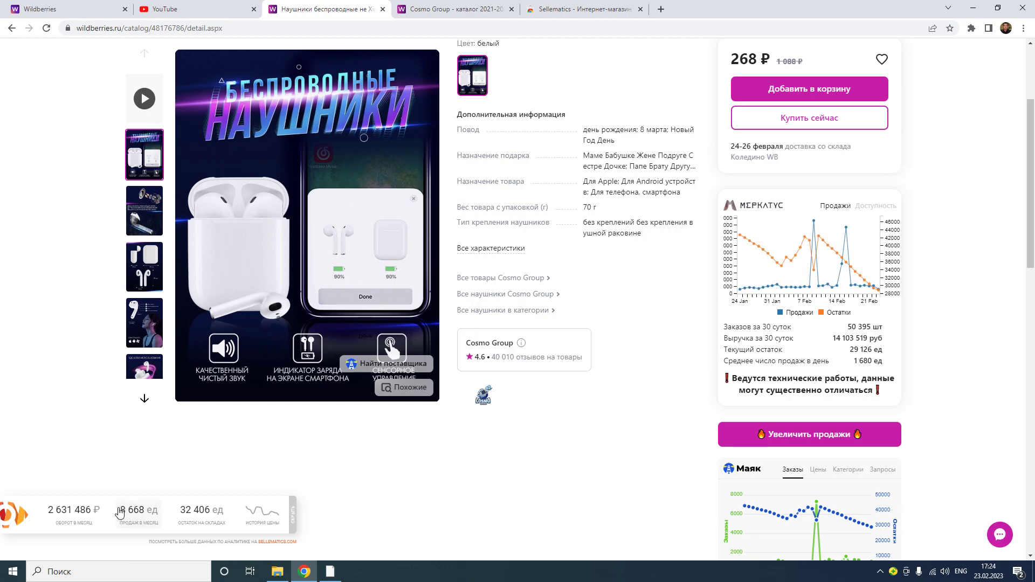
# Step: Examine the earphones' monthly turnover, sales and warehouse stock in the Sellematics widget, including its turnover and stock charts
pyautogui.moveTo(119, 511); pyautogui.dragTo(212, 512)
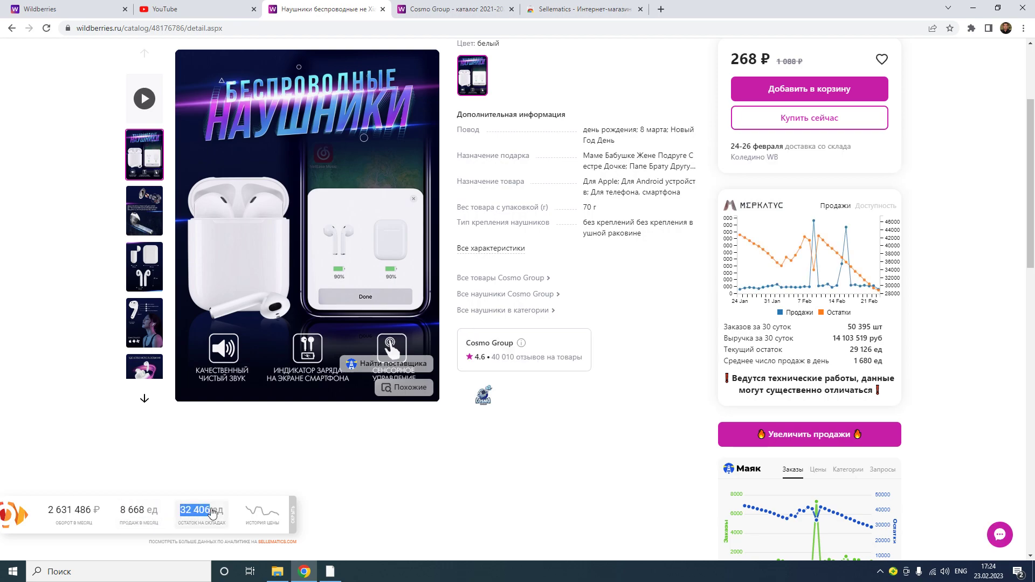
pyautogui.moveTo(54, 511)
pyautogui.moveTo(47, 510); pyautogui.dragTo(86, 514)
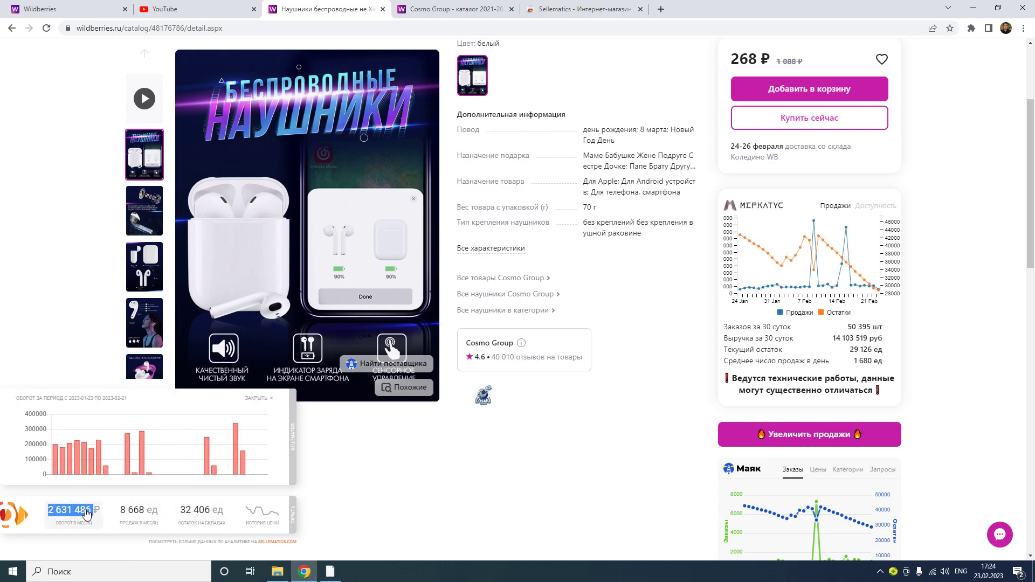
pyautogui.click(143, 513)
pyautogui.click(207, 514)
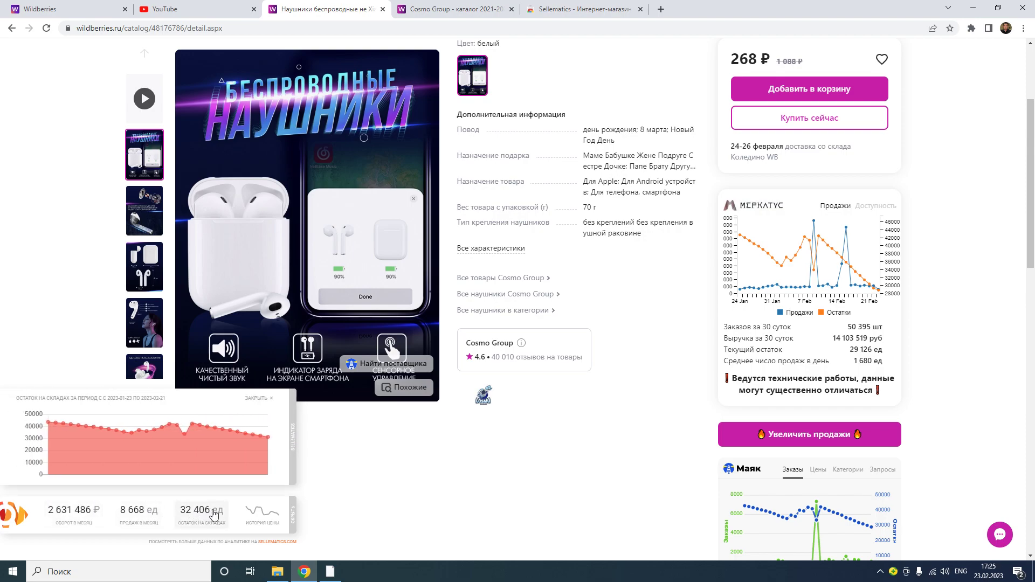
# Step: Collapse the Sellematics widget on the product page and close the Sellematics store tab
pyautogui.click(293, 514)
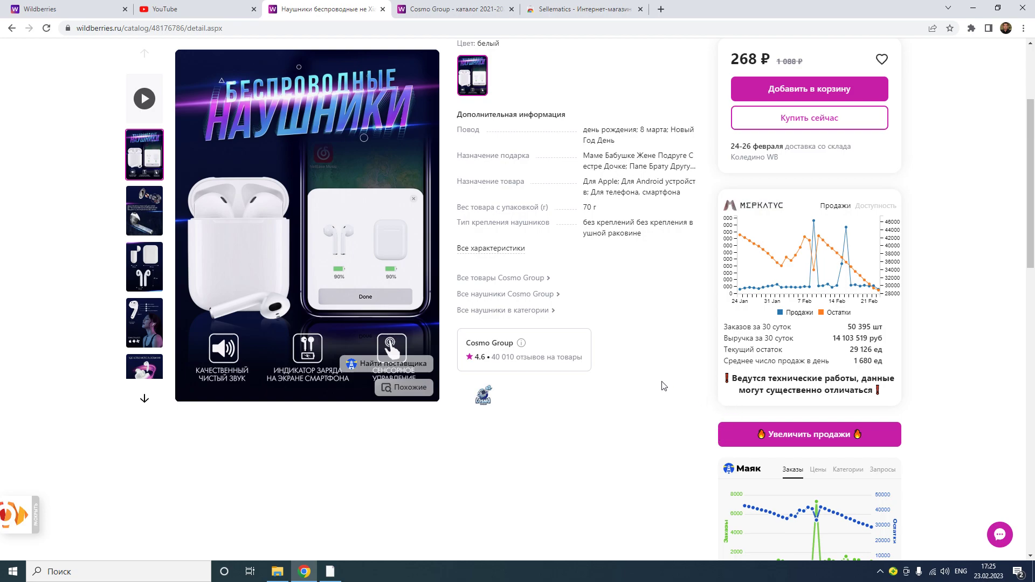
pyautogui.scroll(3, 654, 399)
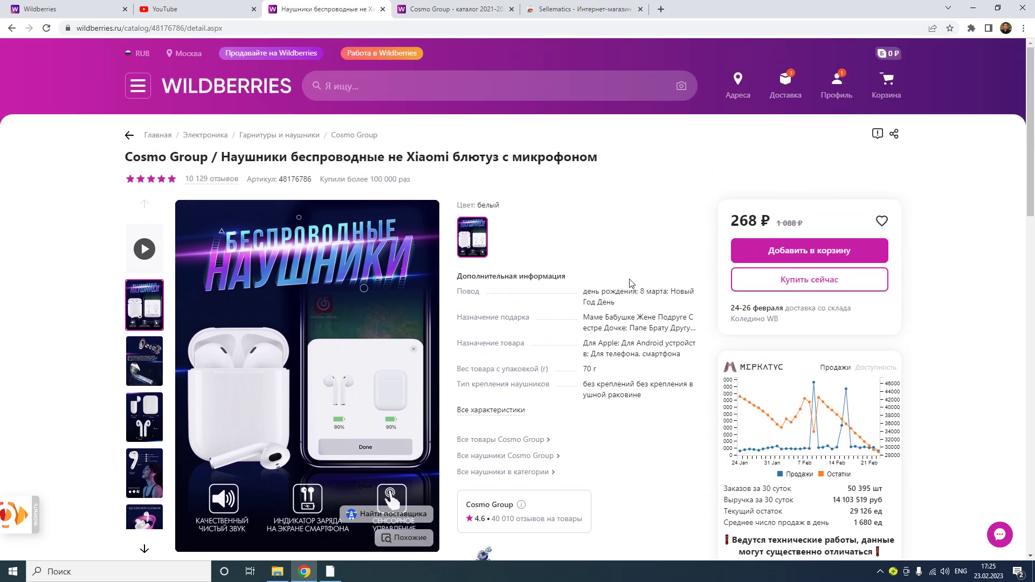
pyautogui.middleClick(601, 13)
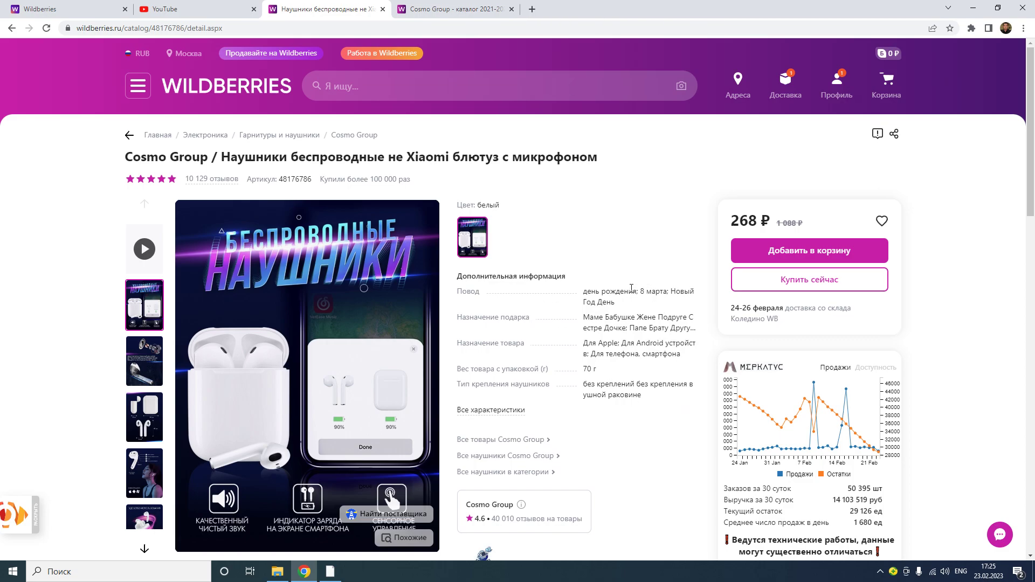